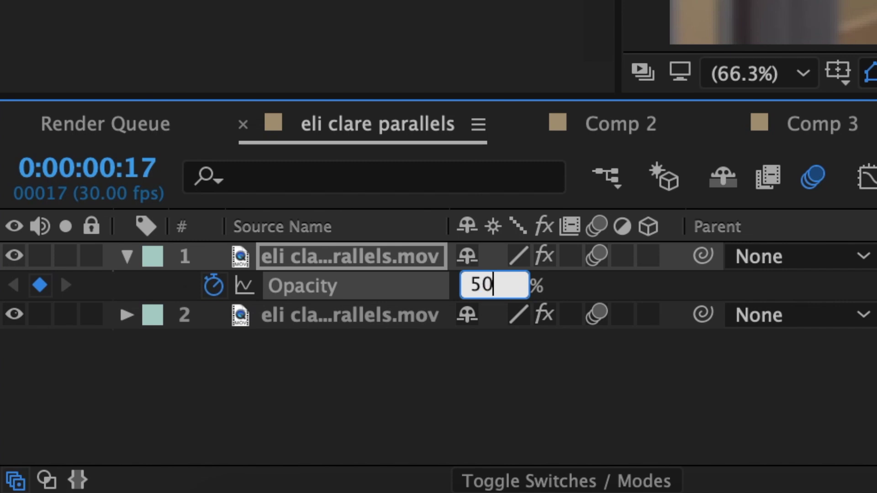
Set the top clip's Opacity keyframe to 50% at 0:00:00:17 and add a higher-opacity keyframe at 0:00:00:22
{"action": "key", "text": "Return"}
{"action": "left_click_drag", "start_coordinate": [388, 191], "coordinate": [428, 196]}
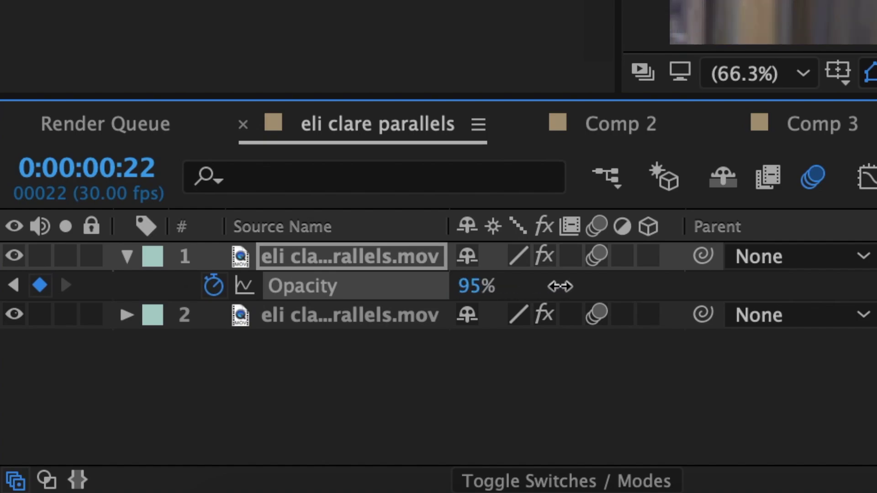
{"action": "left_click_drag", "start_coordinate": [560, 286], "coordinate": [604, 287]}
Apply Easy Ease to both opacity keyframes of the top clip and preview the transition
{"action": "left_click_drag", "start_coordinate": [365, 292], "coordinate": [233, 307]}
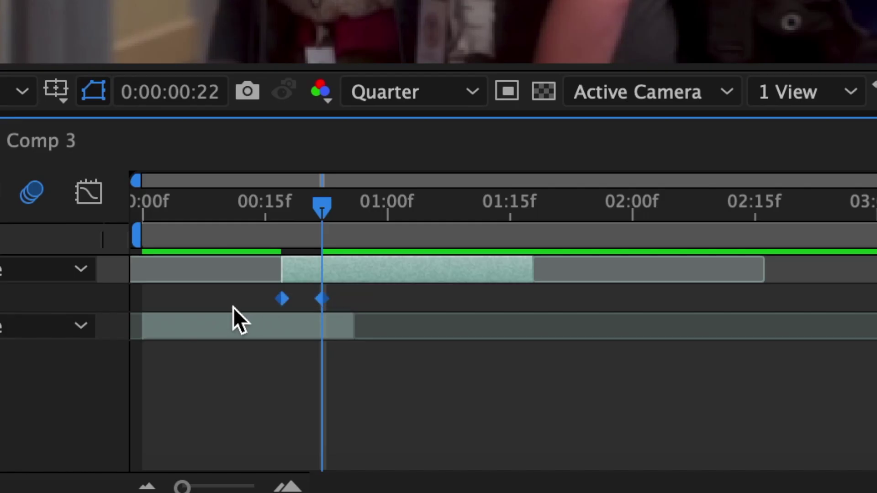
{"action": "right_click", "coordinate": [285, 298]}
{"action": "mouse_move", "coordinate": [320, 470]}
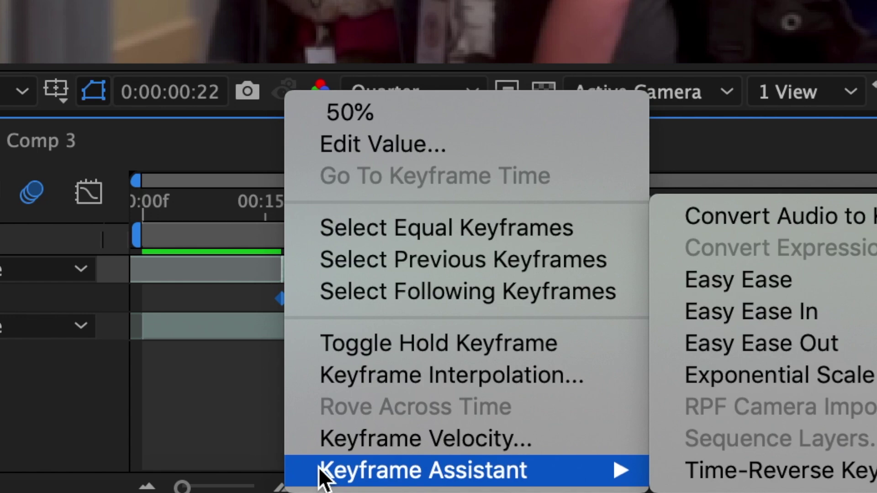
{"action": "left_click", "coordinate": [728, 281]}
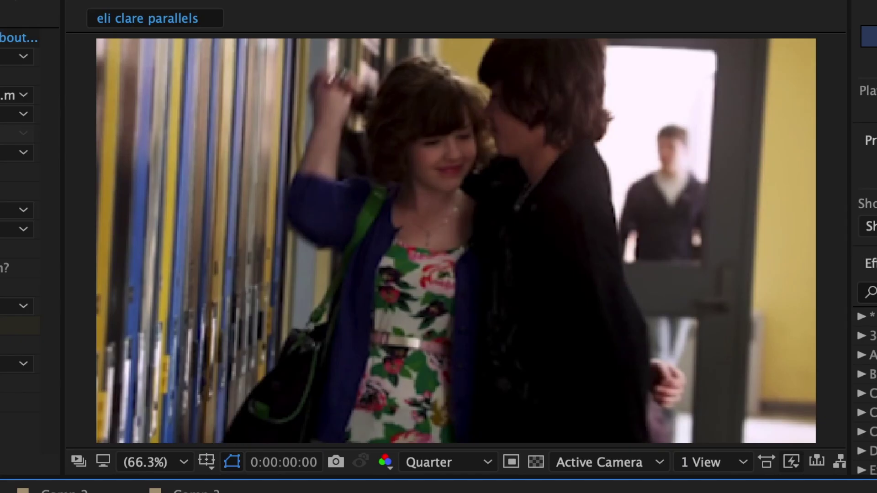
{"action": "key", "text": "space"}
{"action": "key", "text": "space"}
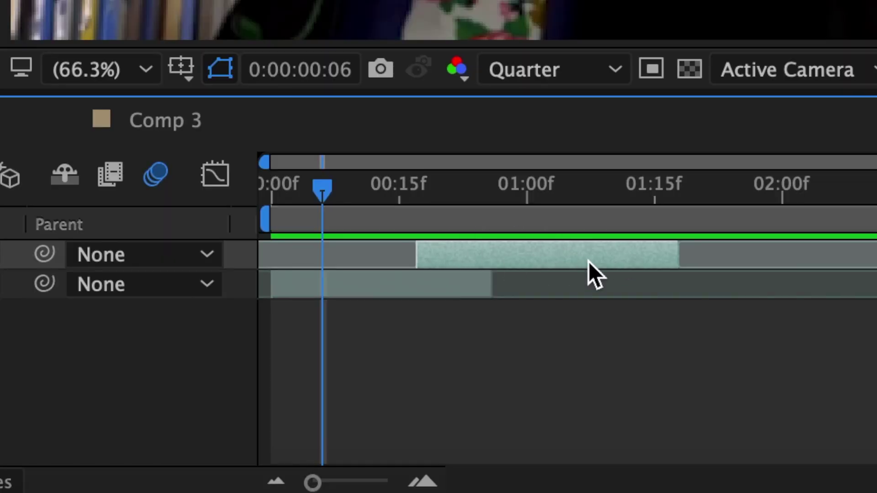
Add an adjustment layer above the clips and apply the S_EdgeRays effect to it
{"action": "left_click", "coordinate": [88, 13]}
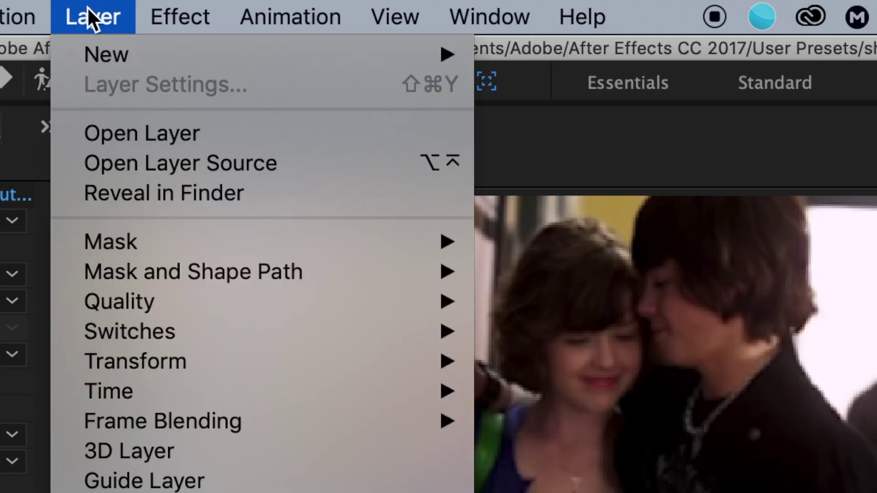
{"action": "mouse_move", "coordinate": [88, 56]}
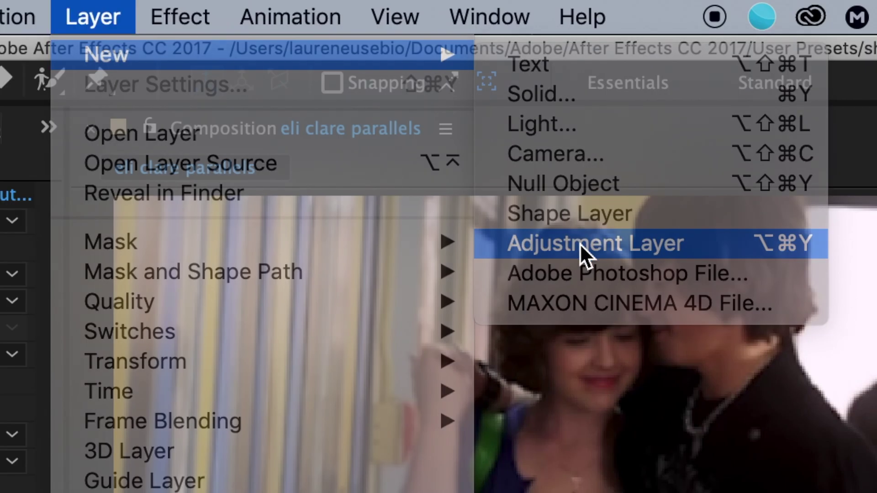
{"action": "left_click", "coordinate": [579, 243]}
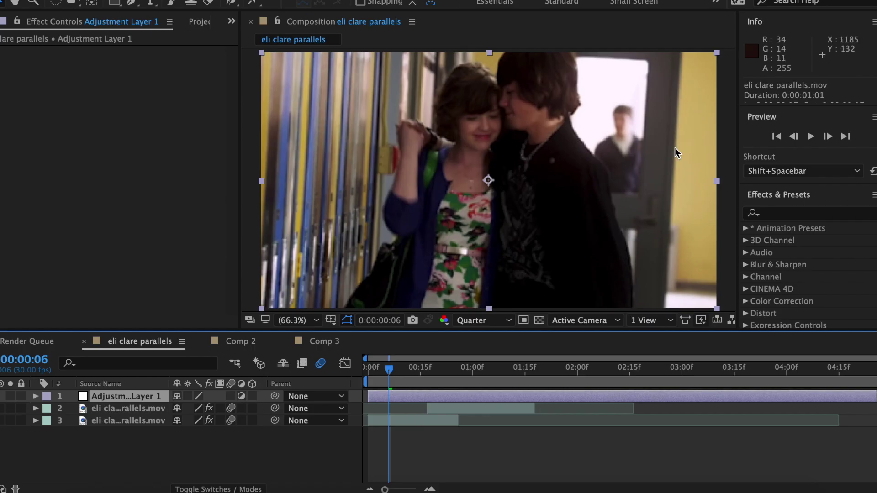
{"action": "left_click", "coordinate": [770, 214]}
{"action": "type", "text": "edgera"}
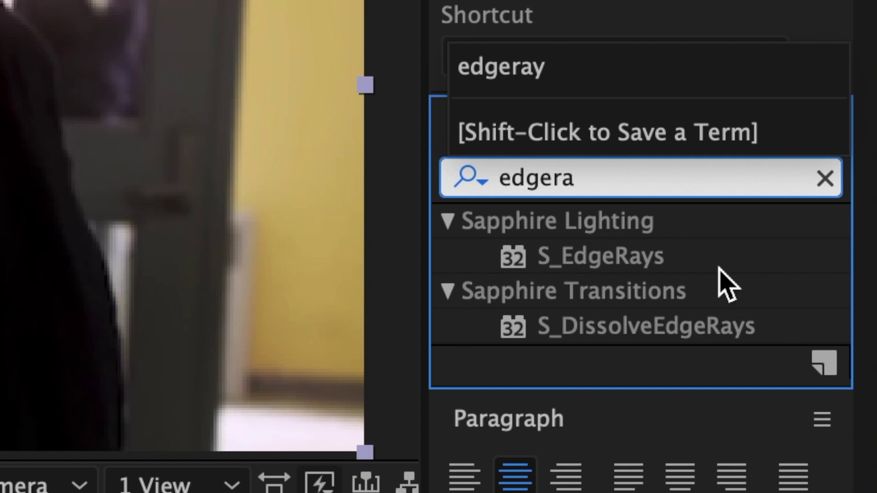
{"action": "left_click_drag", "start_coordinate": [630, 259], "coordinate": [449, 399]}
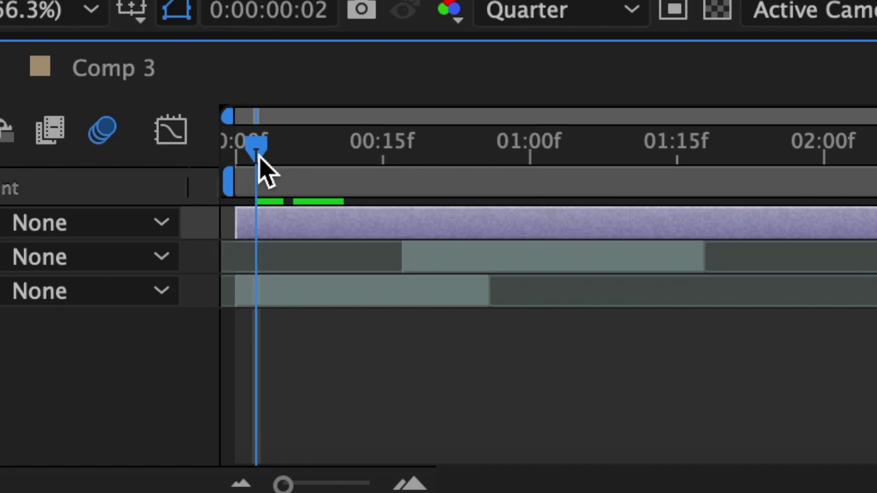
Start keyframing Rays Brightness on the adjustment layer at 0:00:00:11 with a value of 0
{"action": "left_click_drag", "start_coordinate": [258, 156], "coordinate": [344, 167]}
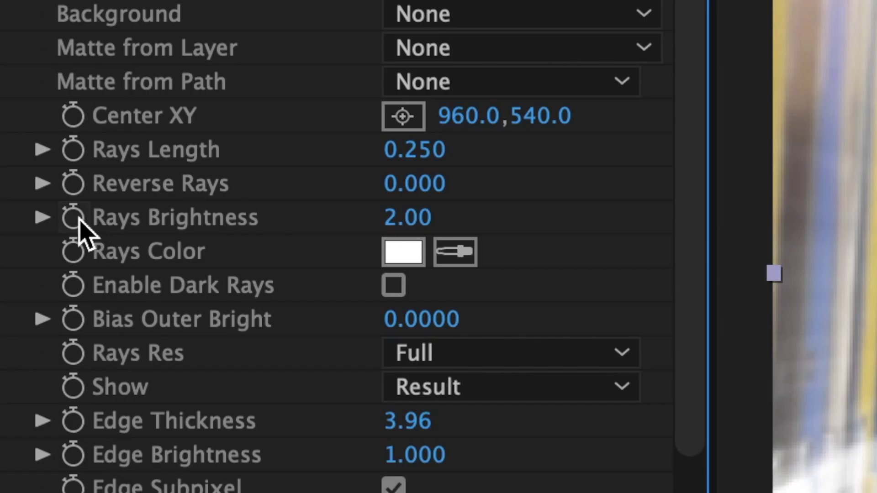
{"action": "left_click", "coordinate": [73, 217]}
{"action": "left_click", "coordinate": [397, 217]}
{"action": "type", "text": "0"}
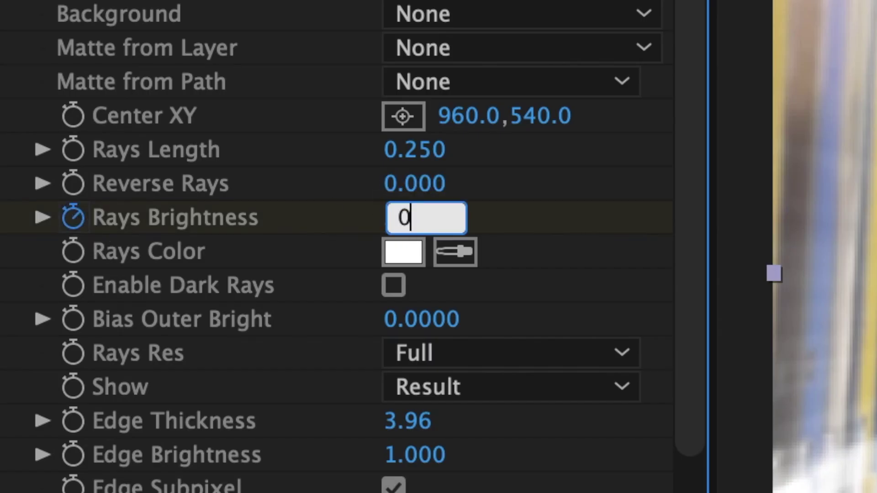
{"action": "key", "text": "Return"}
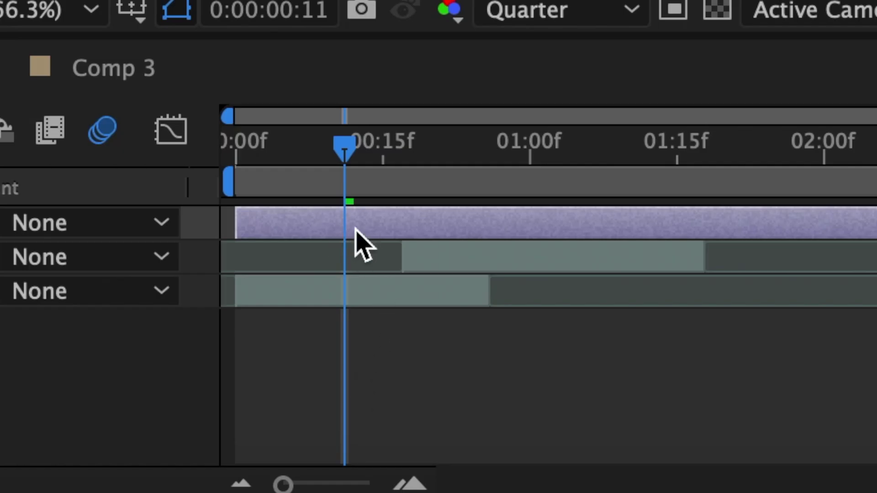
Keyframe Rays Brightness at 2 where the second clip starts
{"action": "left_click_drag", "start_coordinate": [352, 146], "coordinate": [408, 153]}
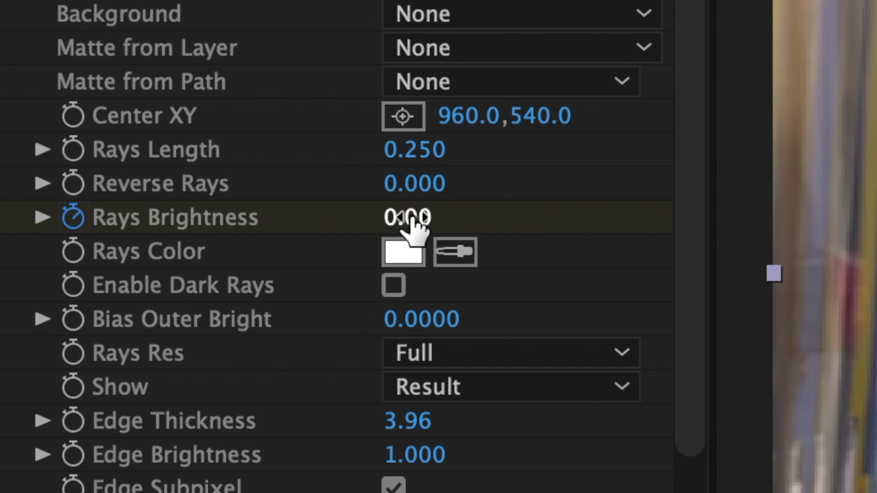
{"action": "left_click", "coordinate": [411, 217]}
{"action": "type", "text": "2"}
{"action": "key", "text": "Return"}
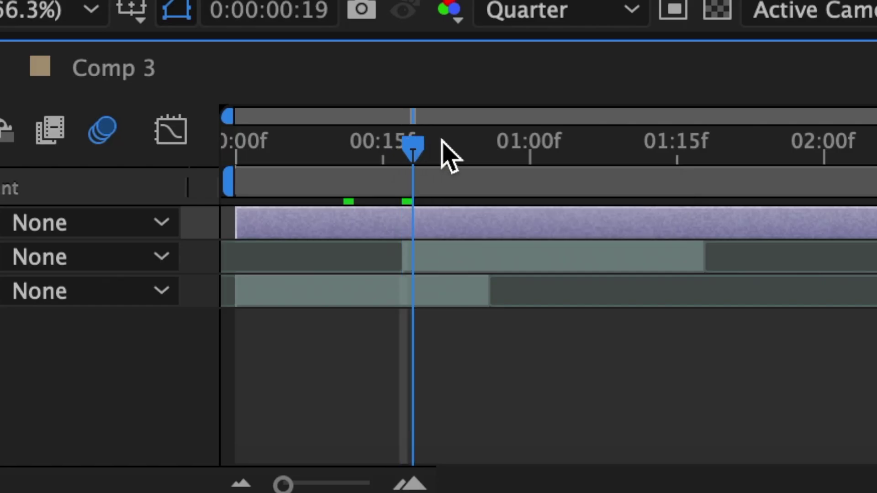
Keyframe Rays Brightness at 0 shortly before the second clip's end
{"action": "left_click_drag", "start_coordinate": [442, 137], "coordinate": [645, 164]}
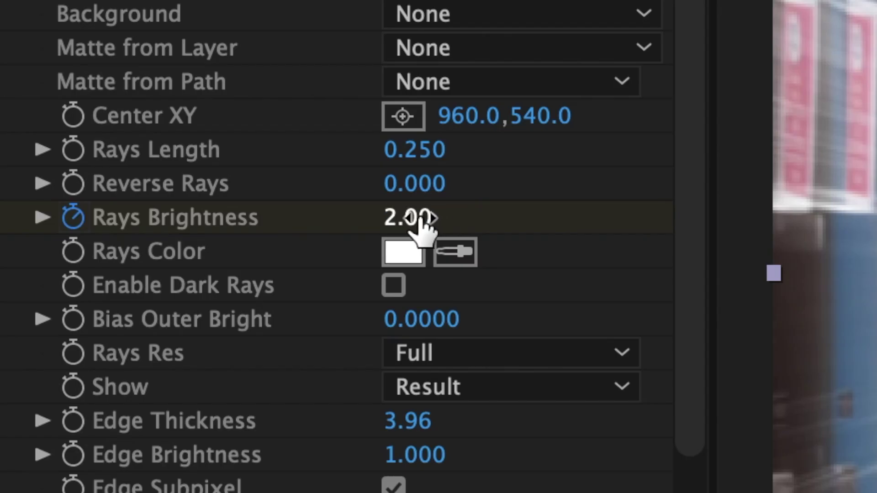
{"action": "left_click", "coordinate": [417, 219]}
{"action": "type", "text": "0"}
{"action": "key", "text": "Return"}
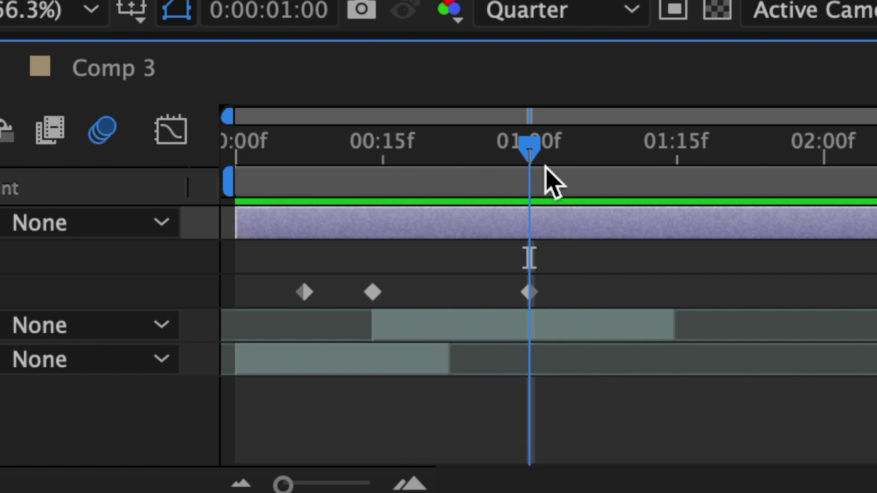
Animate the rays' Center XY from the woman's raised arm at 0:00:00:07 to a point farther right in the frame at 0:00:01:00
{"action": "left_click_drag", "start_coordinate": [528, 147], "coordinate": [304, 166]}
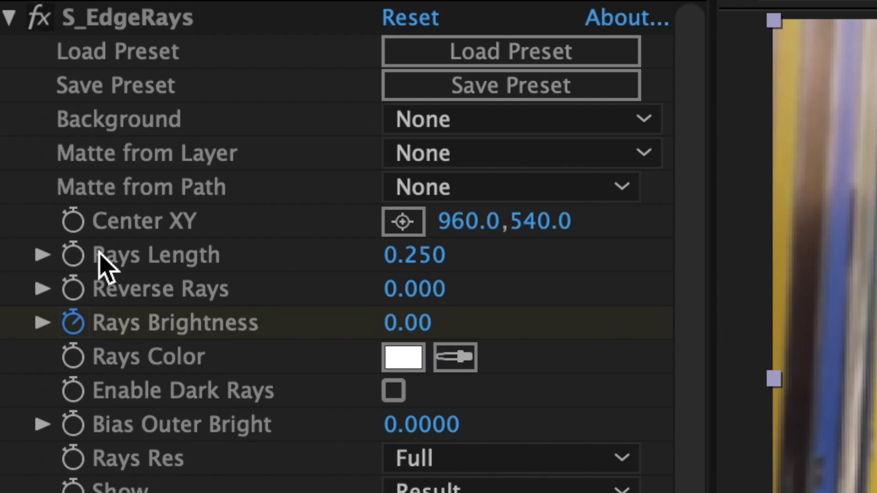
{"action": "left_click", "coordinate": [73, 222]}
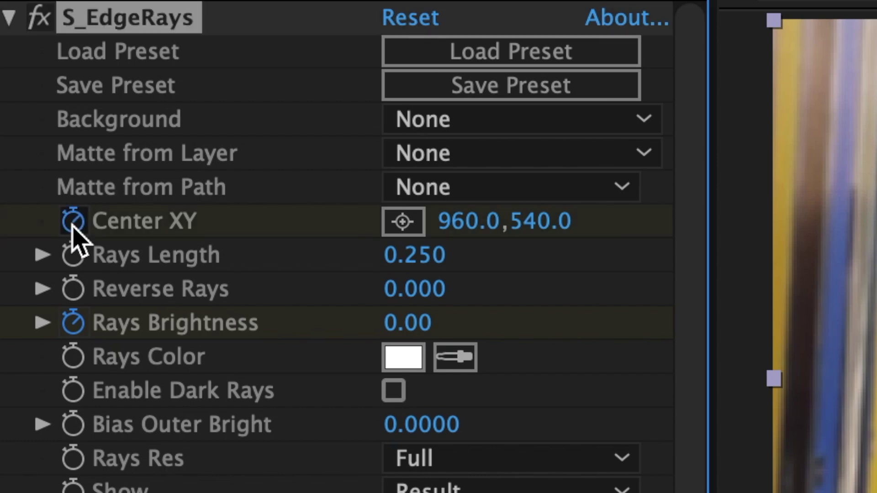
{"action": "left_click", "coordinate": [407, 228]}
{"action": "left_click", "coordinate": [732, 268]}
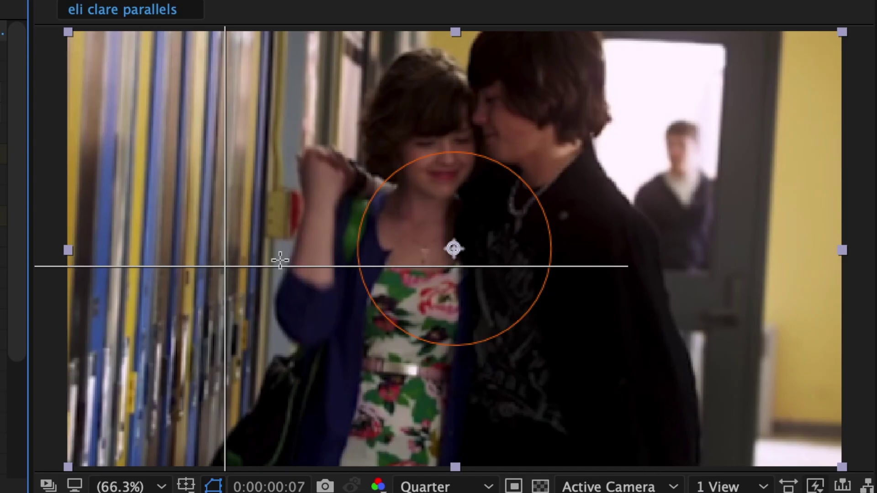
{"action": "left_click", "coordinate": [310, 249]}
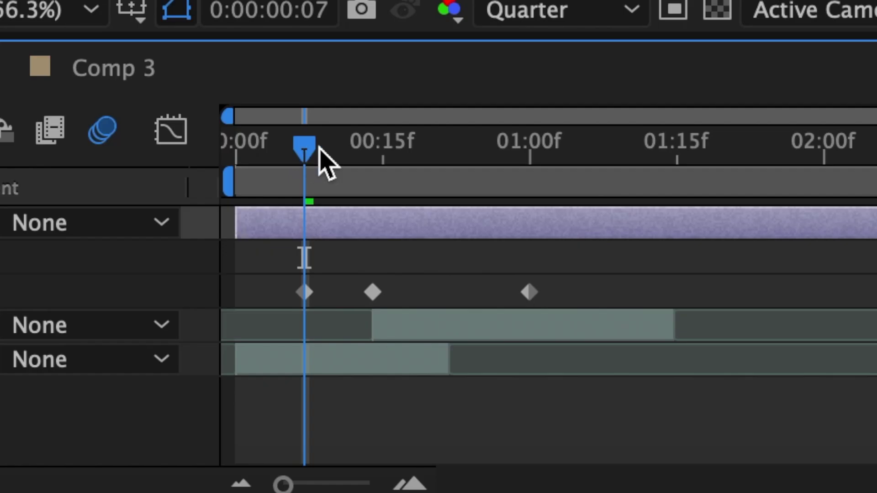
{"action": "left_click_drag", "start_coordinate": [319, 148], "coordinate": [533, 174]}
{"action": "left_click_drag", "start_coordinate": [310, 249], "coordinate": [457, 248]}
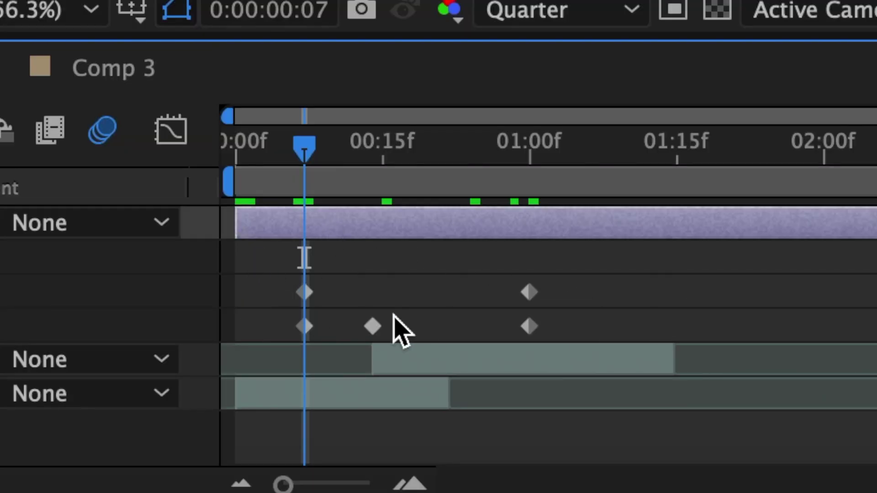
Apply Easy Ease to all Center XY and Rays Brightness keyframes of the adjustment layer
{"action": "left_click_drag", "start_coordinate": [582, 263], "coordinate": [280, 332]}
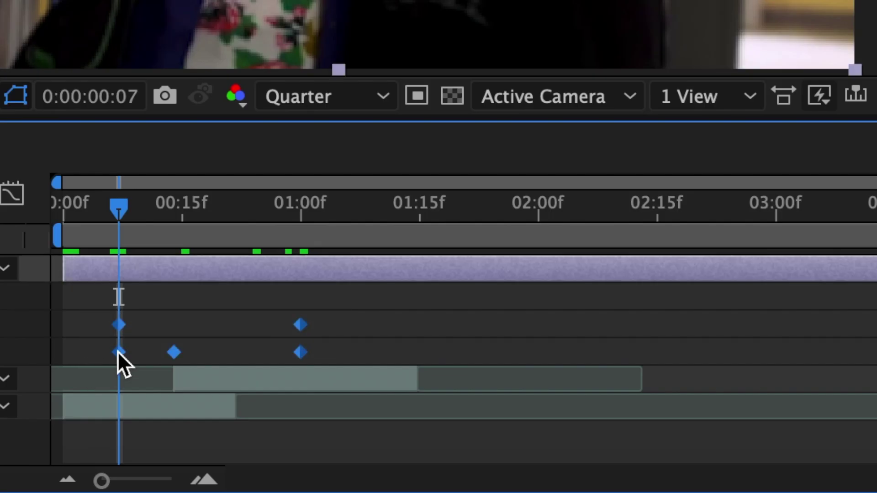
{"action": "right_click", "coordinate": [304, 326]}
{"action": "mouse_move", "coordinate": [182, 463]}
{"action": "left_click", "coordinate": [560, 282]}
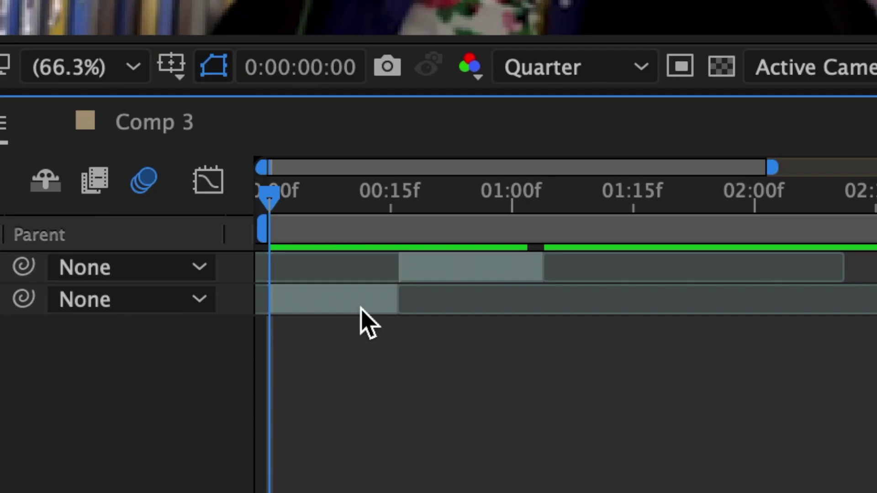
Pre-compose each of the two clips in Comp 2, moving all attributes into the new composition, and enable motion blur on the lower precomp
{"action": "right_click", "coordinate": [402, 412]}
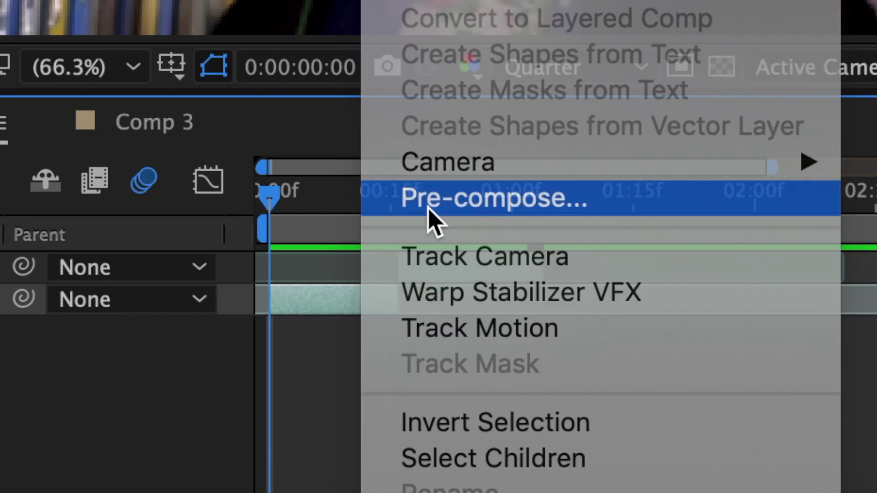
{"action": "left_click", "coordinate": [432, 199]}
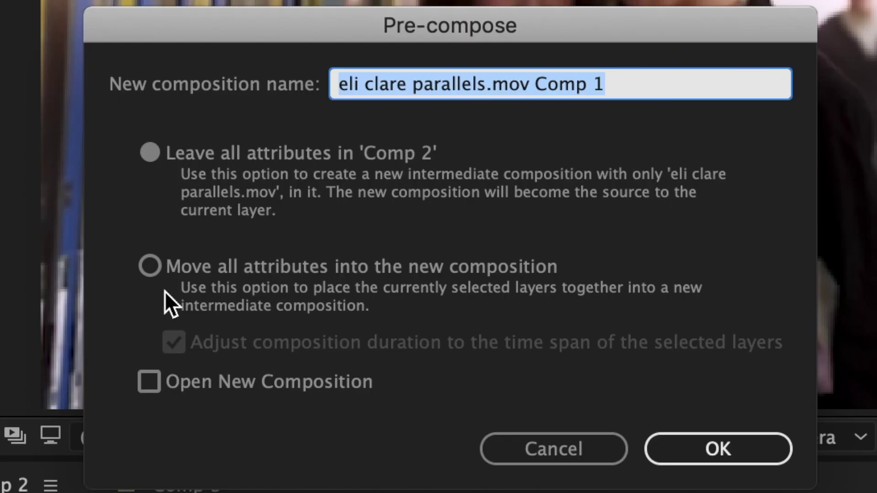
{"action": "left_click", "coordinate": [299, 273]}
{"action": "left_click", "coordinate": [692, 459]}
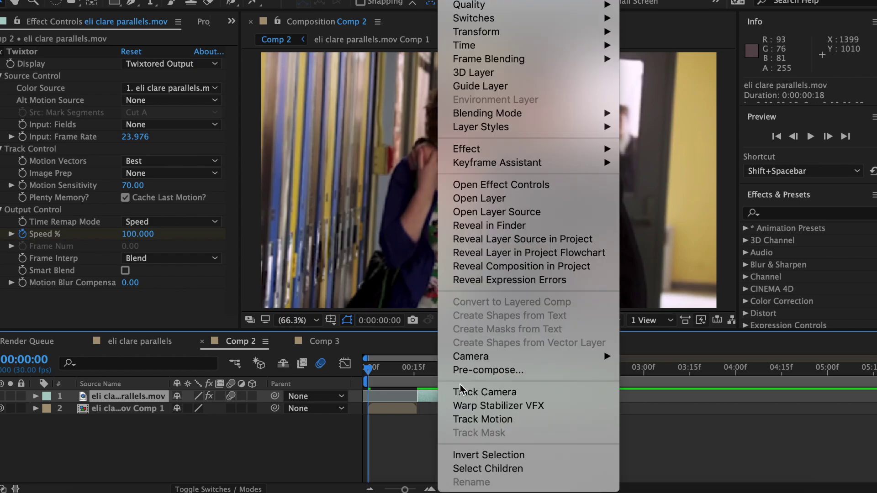
{"action": "left_click", "coordinate": [557, 365]}
{"action": "left_click", "coordinate": [556, 326]}
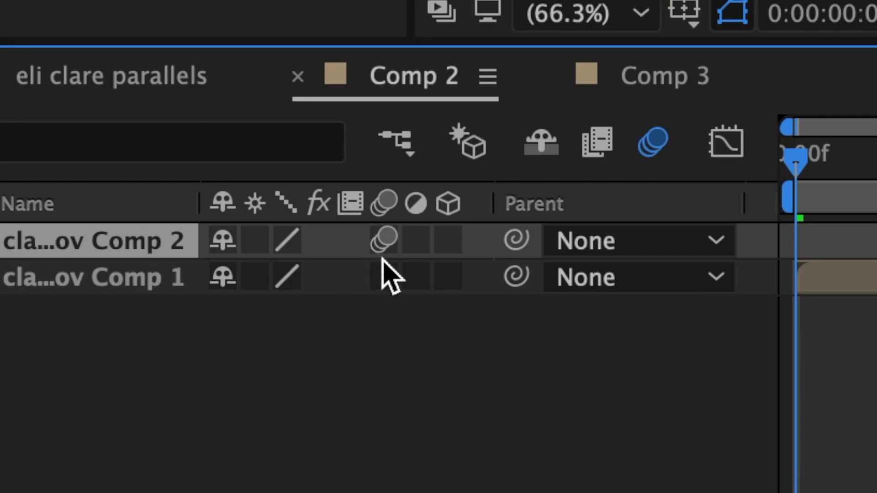
{"action": "left_click", "coordinate": [383, 276]}
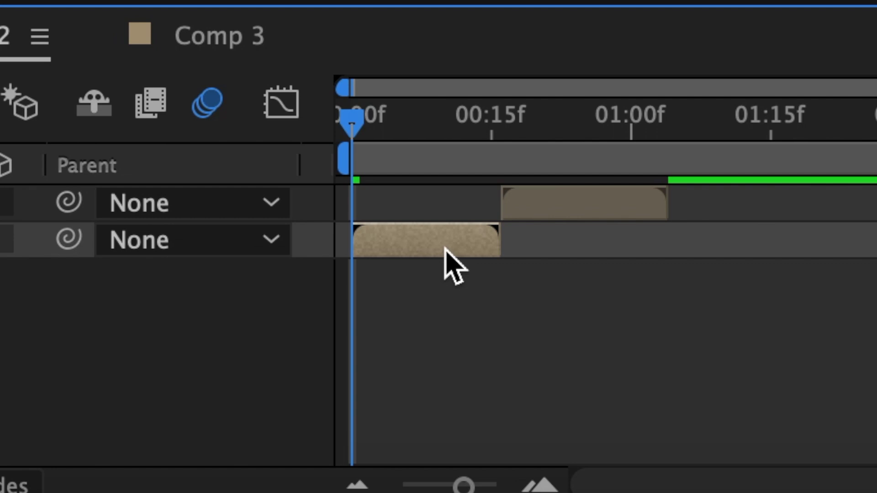
Duplicate the lower precomp and trace a closed Pen tool mask around the couple's outline, from the handbag over both heads to the man's jacket
{"action": "key", "text": "ctrl+d"}
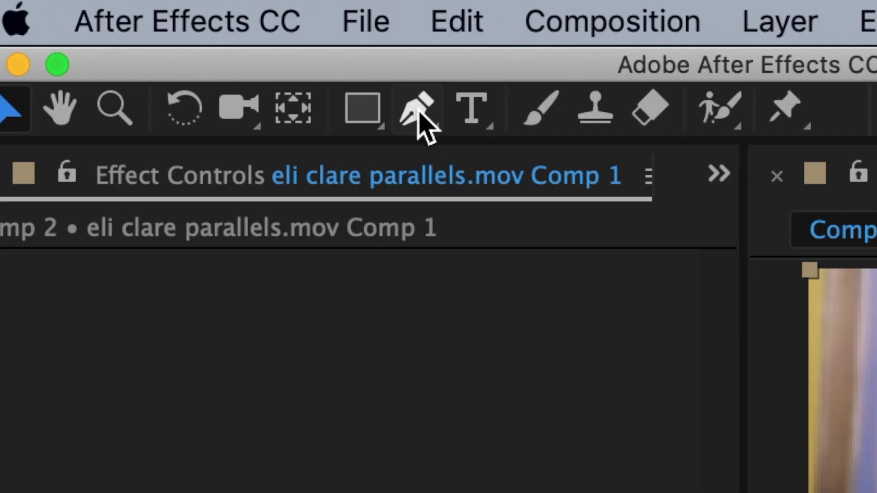
{"action": "left_click", "coordinate": [421, 123]}
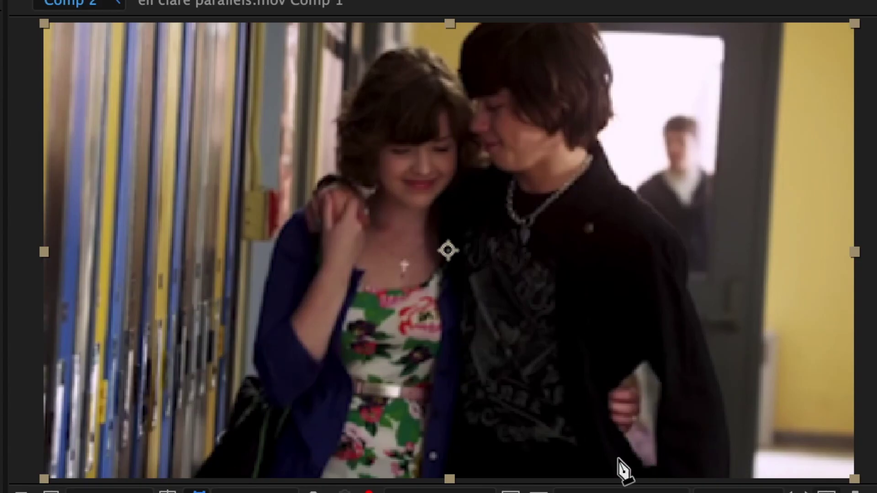
{"action": "left_click", "coordinate": [193, 475]}
{"action": "left_click", "coordinate": [211, 451]}
{"action": "left_click", "coordinate": [224, 430]}
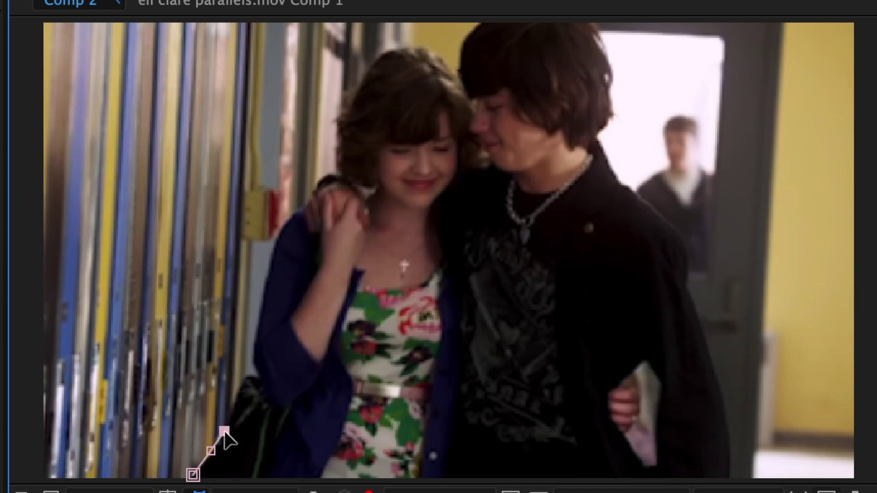
{"action": "left_click", "coordinate": [231, 405]}
{"action": "left_click", "coordinate": [243, 377]}
{"action": "left_click", "coordinate": [260, 377]}
{"action": "left_click", "coordinate": [268, 267]}
{"action": "left_click", "coordinate": [278, 232]}
{"action": "left_click", "coordinate": [300, 208]}
{"action": "left_click", "coordinate": [310, 191]}
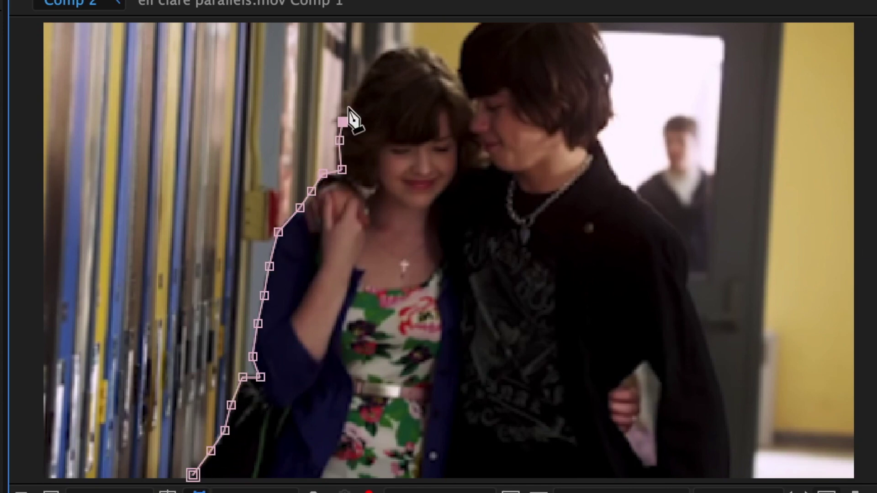
{"action": "left_click", "coordinate": [460, 52]}
{"action": "left_click", "coordinate": [467, 36]}
{"action": "left_click", "coordinate": [481, 20]}
{"action": "left_click", "coordinate": [595, 23]}
{"action": "left_click", "coordinate": [604, 43]}
{"action": "left_click", "coordinate": [610, 65]}
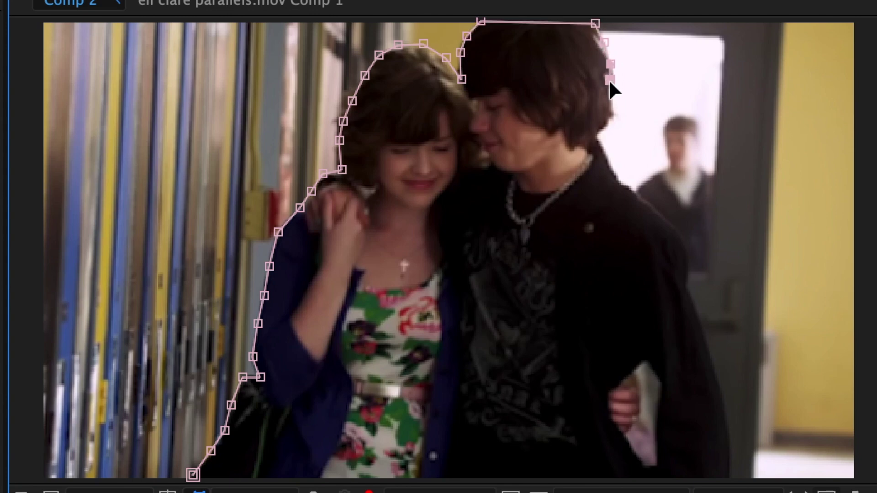
{"action": "left_click", "coordinate": [677, 238]}
{"action": "left_click", "coordinate": [690, 258]}
{"action": "left_click", "coordinate": [690, 278]}
{"action": "left_click", "coordinate": [728, 435]}
{"action": "left_click", "coordinate": [729, 477]}
{"action": "left_click", "coordinate": [193, 475]}
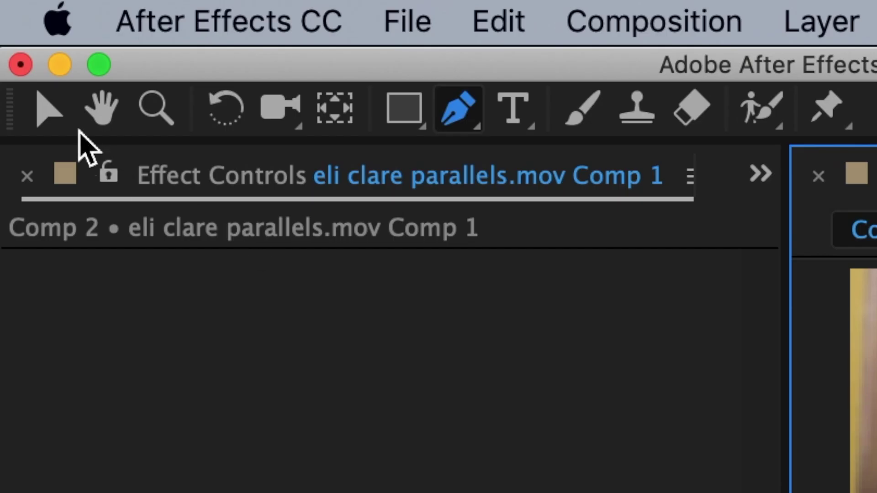
Set the Mask Feather of the duplicated precomp's couple mask to 8 pixels
{"action": "left_click", "coordinate": [43, 114]}
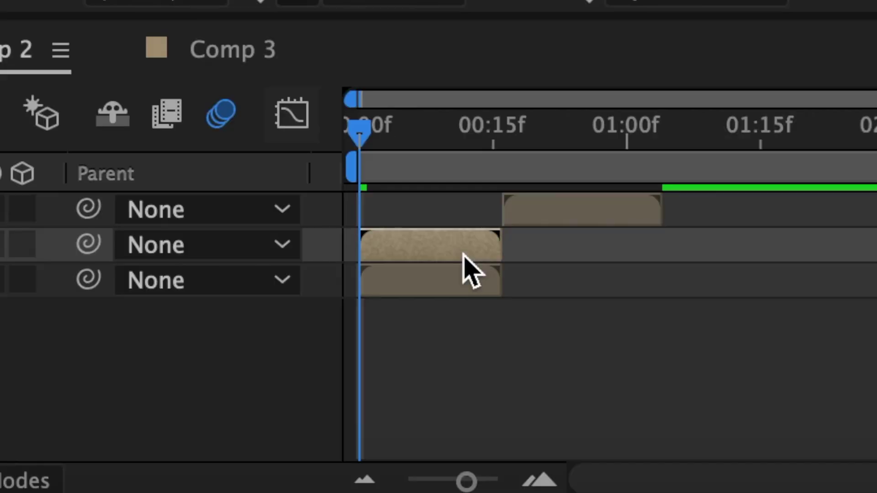
{"action": "key", "text": "f"}
{"action": "left_click", "coordinate": [500, 320]}
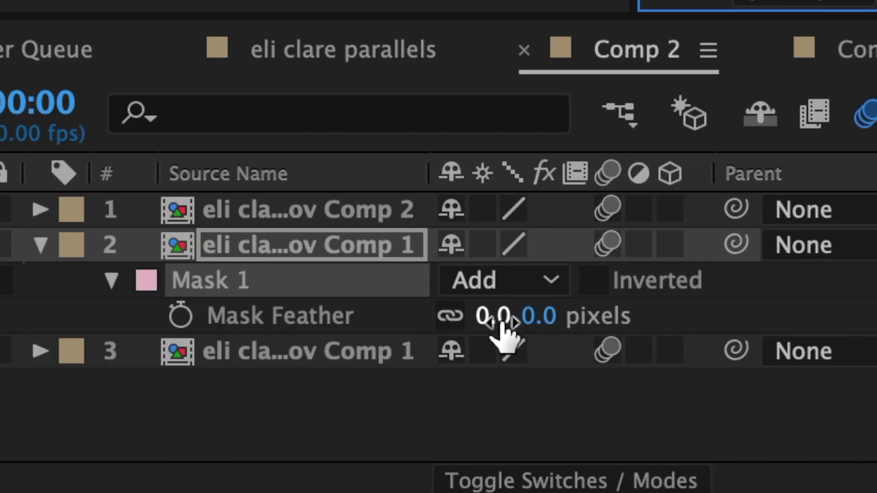
{"action": "type", "text": "8"}
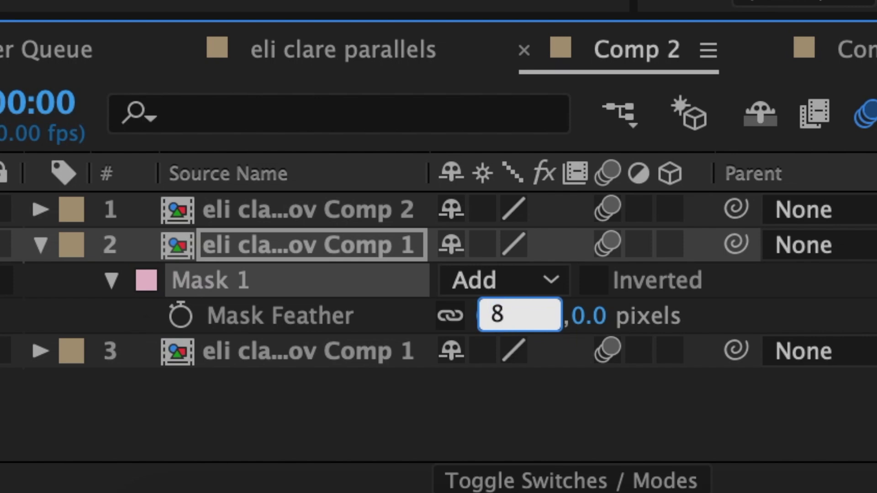
{"action": "key", "text": "Return"}
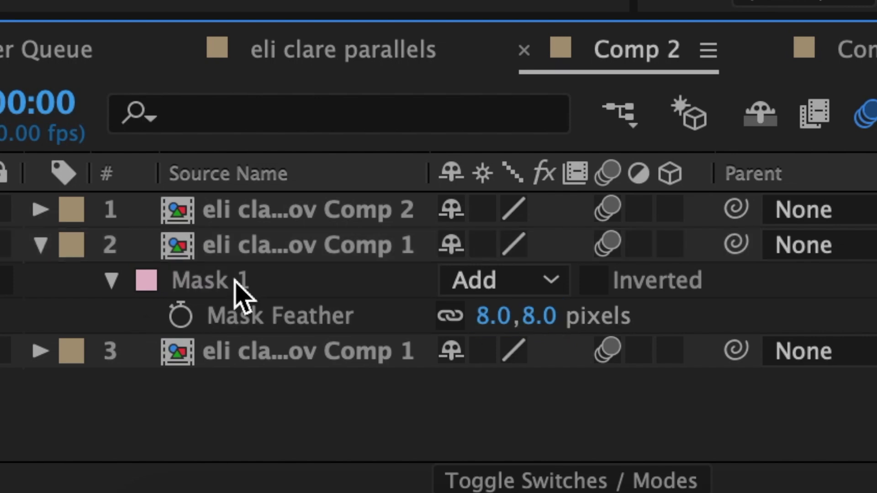
Copy the feathered mask onto the bottom precomp layer and expand the pasted mask's properties
{"action": "left_click", "coordinate": [232, 279]}
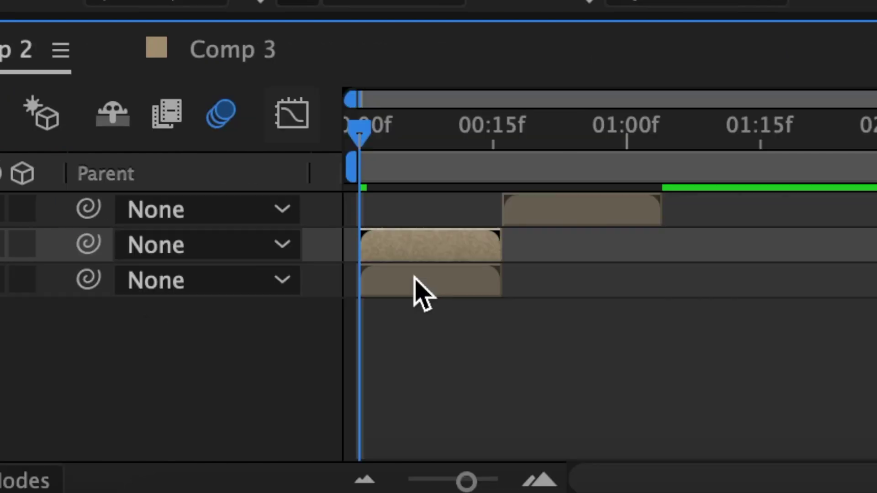
{"action": "left_click", "coordinate": [420, 281]}
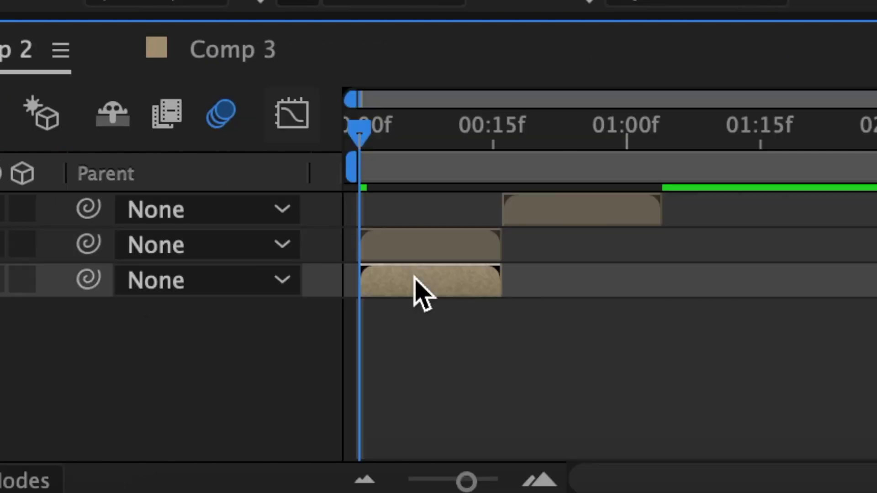
{"action": "left_click", "coordinate": [52, 290]}
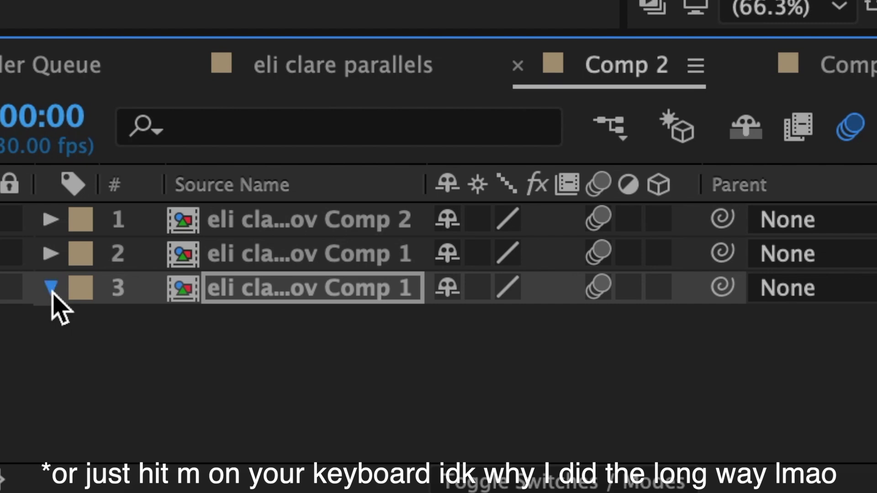
{"action": "left_click", "coordinate": [109, 358]}
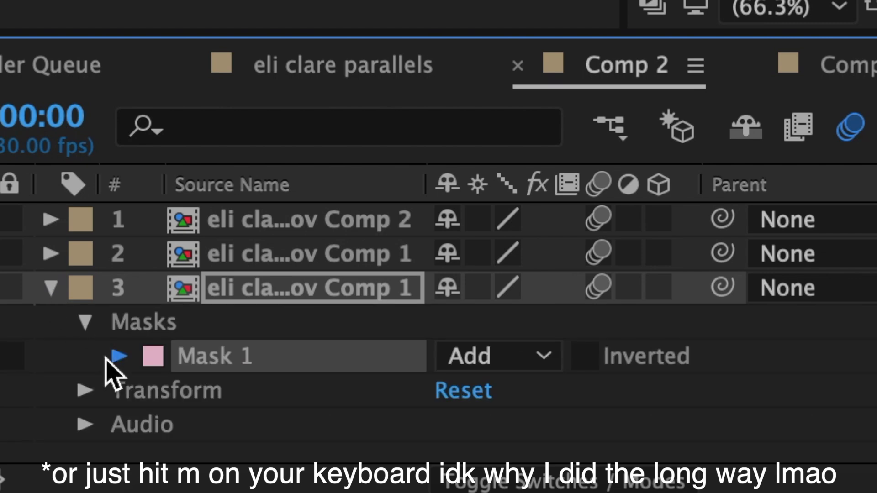
{"action": "scroll", "coordinate": [106, 358], "scroll_direction": "down", "scroll_amount": 3}
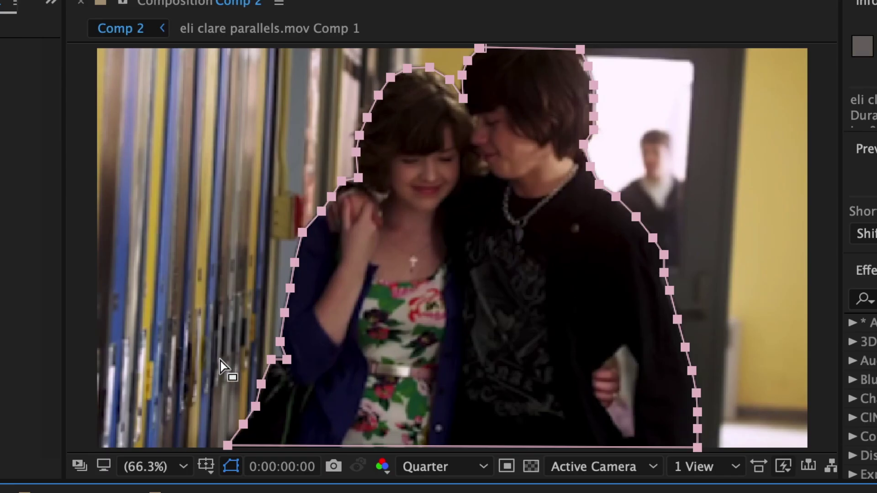
Make the masked duplicate a 3D layer and keyframe its Y Rotation from 0° at 0:00:00:04 to 65° at 0:00:00:15
{"action": "left_click", "coordinate": [443, 283]}
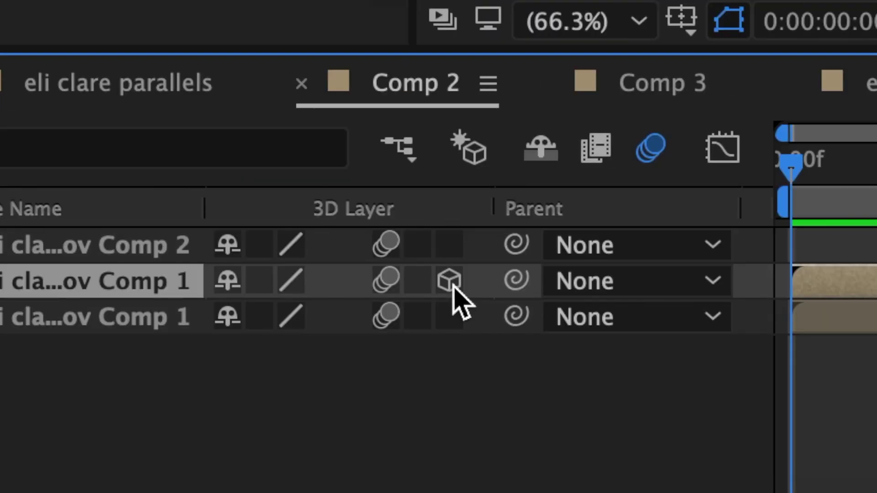
{"action": "key", "text": "r"}
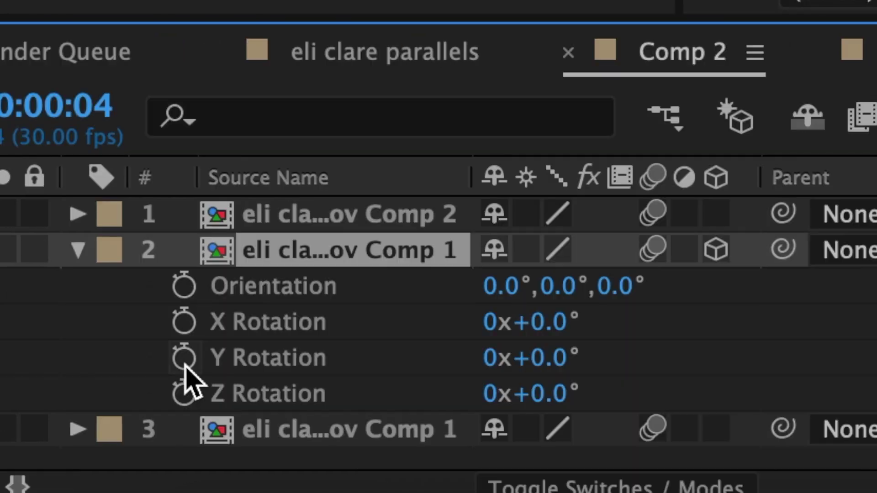
{"action": "left_click", "coordinate": [182, 360]}
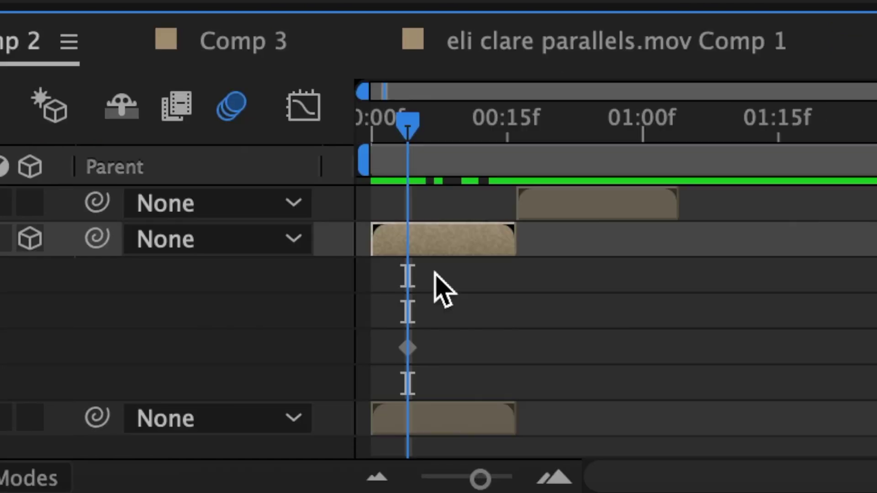
{"action": "key", "text": "o"}
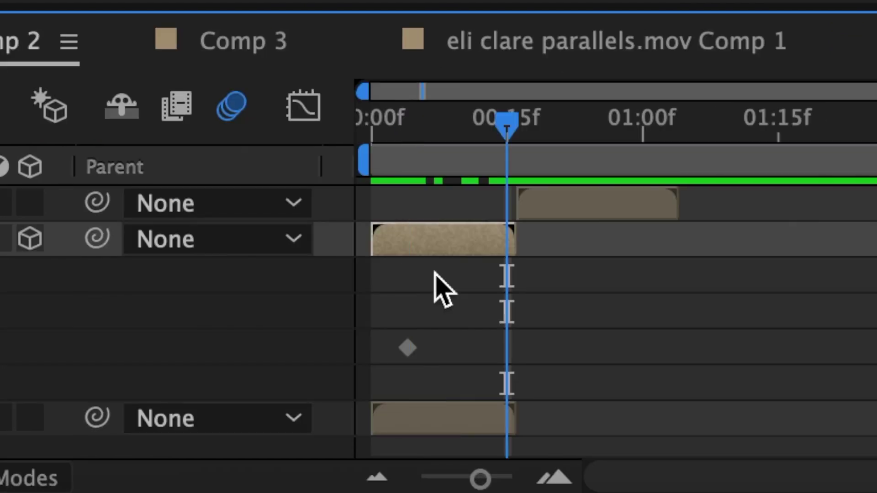
{"action": "left_click", "coordinate": [544, 358]}
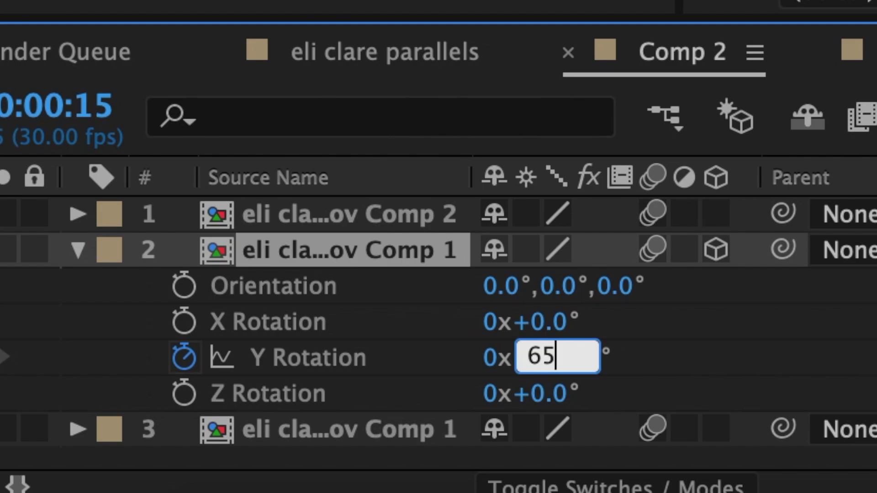
{"action": "key", "text": "Return"}
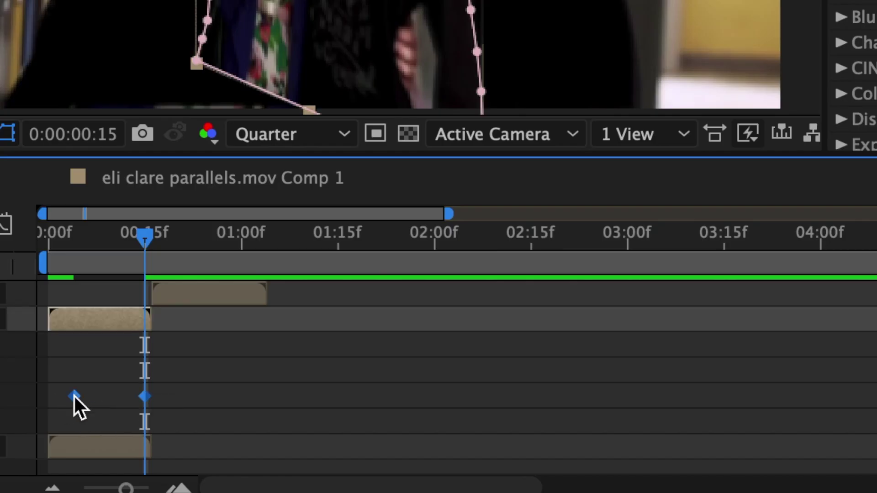
Apply Easy Ease to both Y Rotation keyframes of the masked 3D layer
{"action": "right_click", "coordinate": [74, 396]}
{"action": "mouse_move", "coordinate": [129, 475]}
{"action": "left_click", "coordinate": [487, 311]}
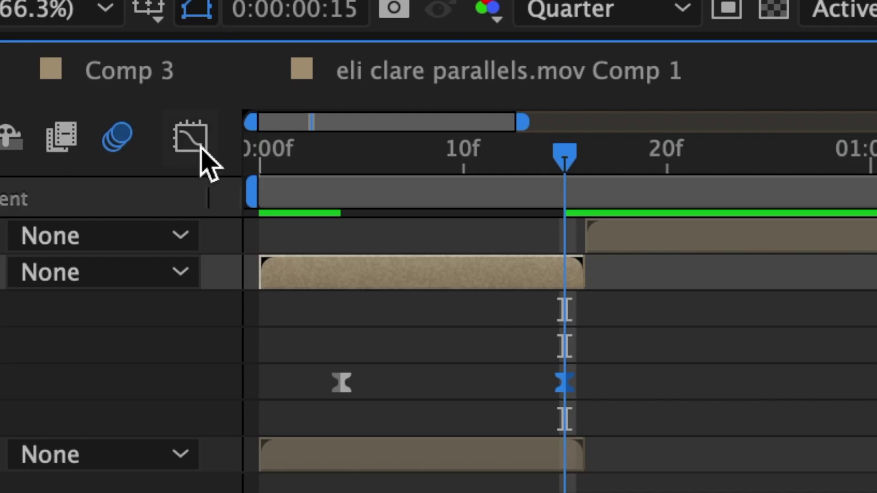
Reshape the Y Rotation speed graph by shortening the last keyframe's incoming handle and lengthening the first keyframe's outgoing handle
{"action": "left_click", "coordinate": [194, 139]}
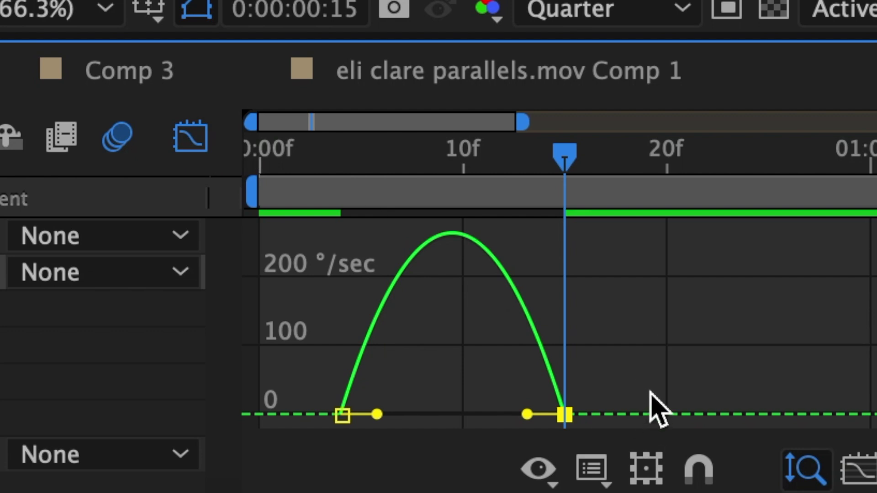
{"action": "left_click", "coordinate": [589, 469]}
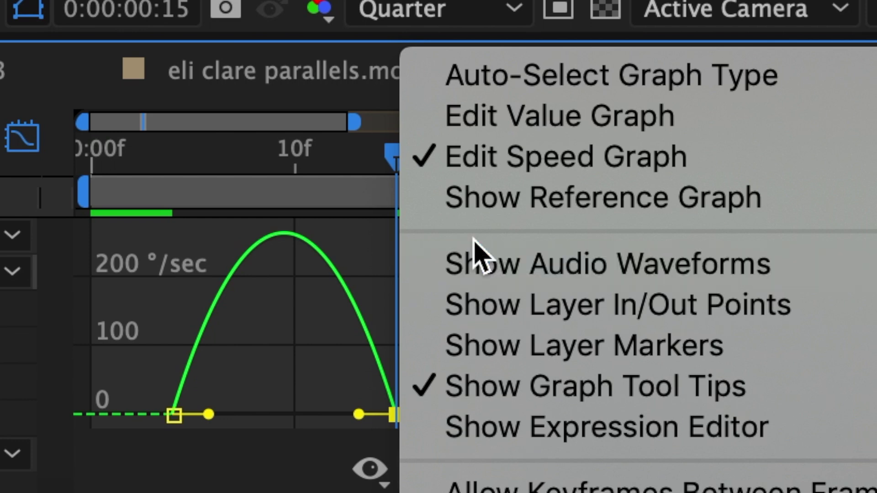
{"action": "left_click", "coordinate": [464, 164]}
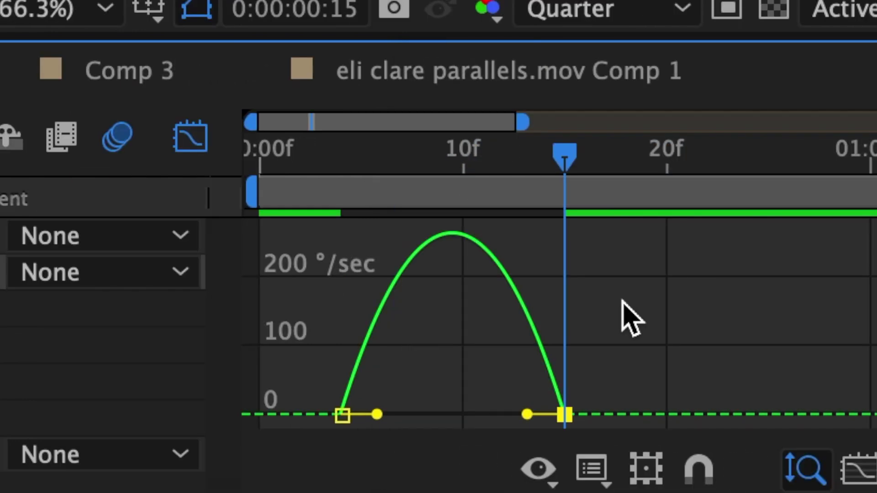
{"action": "left_click_drag", "start_coordinate": [527, 415], "coordinate": [552, 415]}
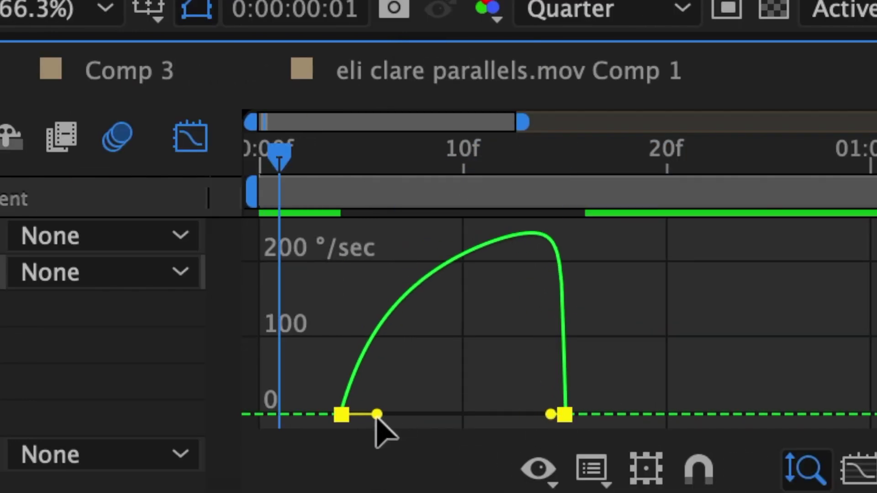
{"action": "left_click_drag", "start_coordinate": [377, 415], "coordinate": [440, 407]}
{"action": "key", "text": "Page_Down"}
{"action": "key", "text": "Page_Down"}
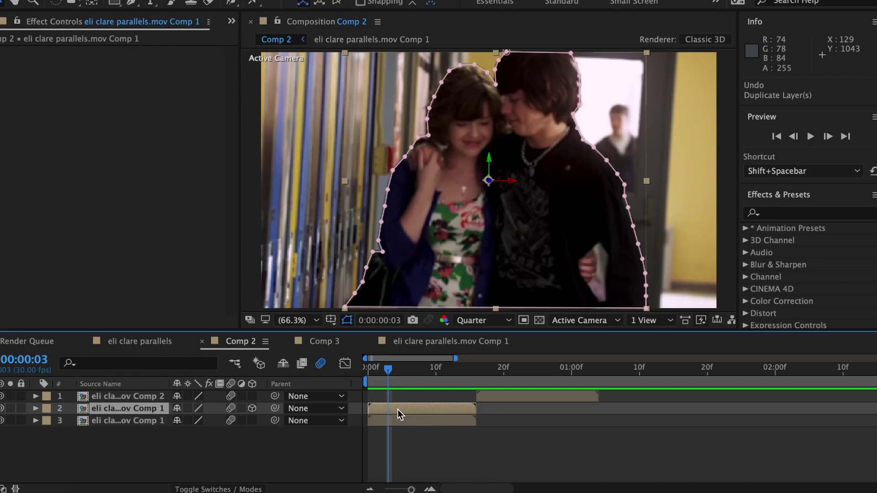
Pre-compose the masked 3D layer and duplicate the resulting precomp twice
{"action": "right_click", "coordinate": [398, 409]}
{"action": "left_click", "coordinate": [434, 370]}
{"action": "left_click", "coordinate": [538, 324]}
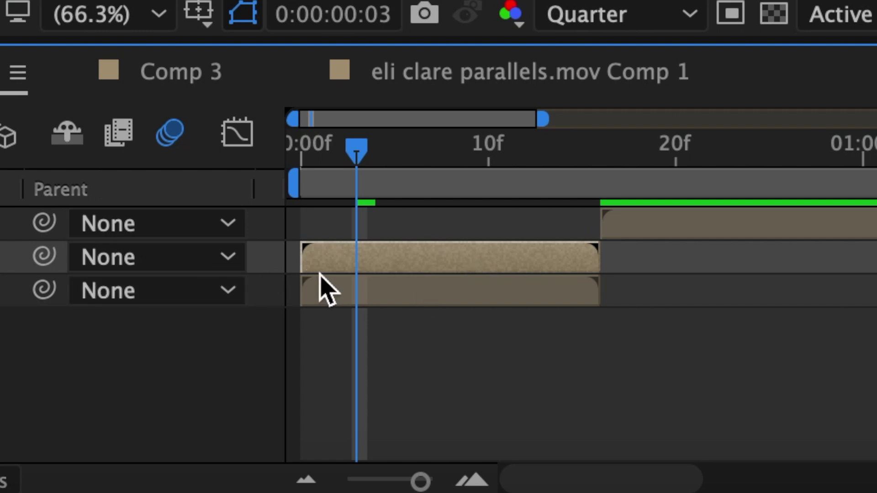
{"action": "key", "text": "super+d"}
{"action": "key", "text": "super+d"}
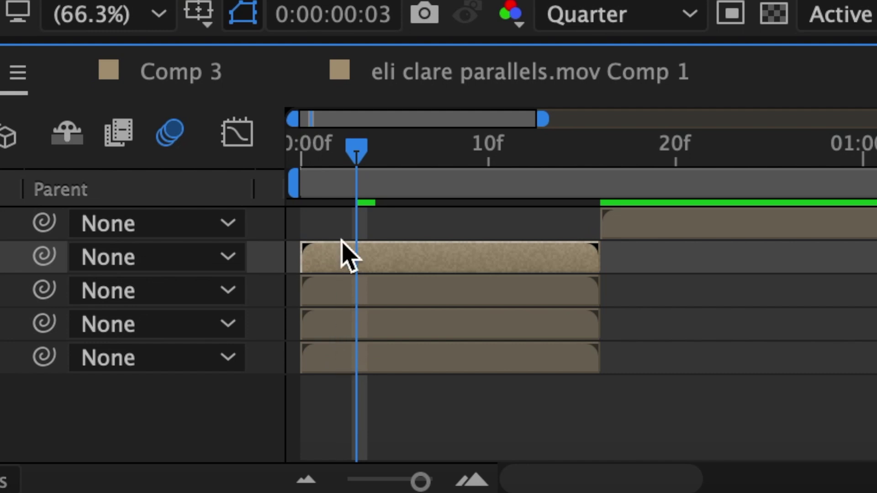
Stagger the cut-out copies, starting the middle one 1 frame and the lowest about 3 frames late, and trim the overhanging end to 0:00:00:15
{"action": "key", "text": "Home"}
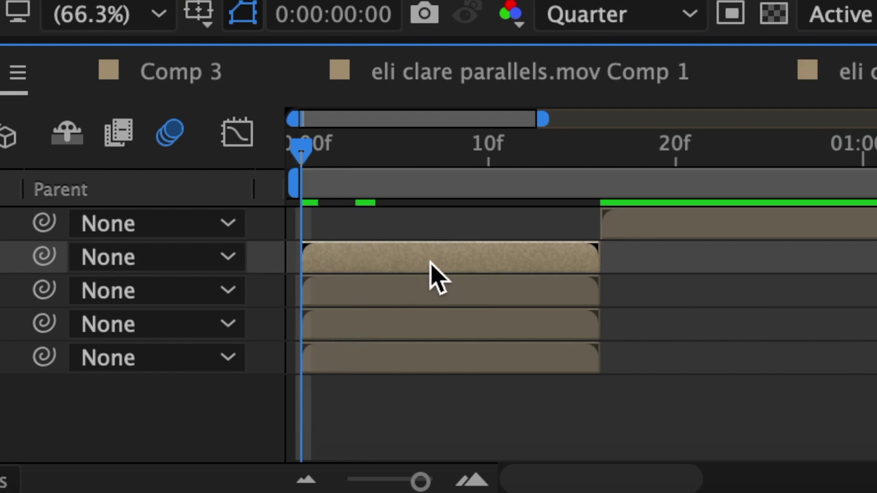
{"action": "left_click", "coordinate": [418, 296]}
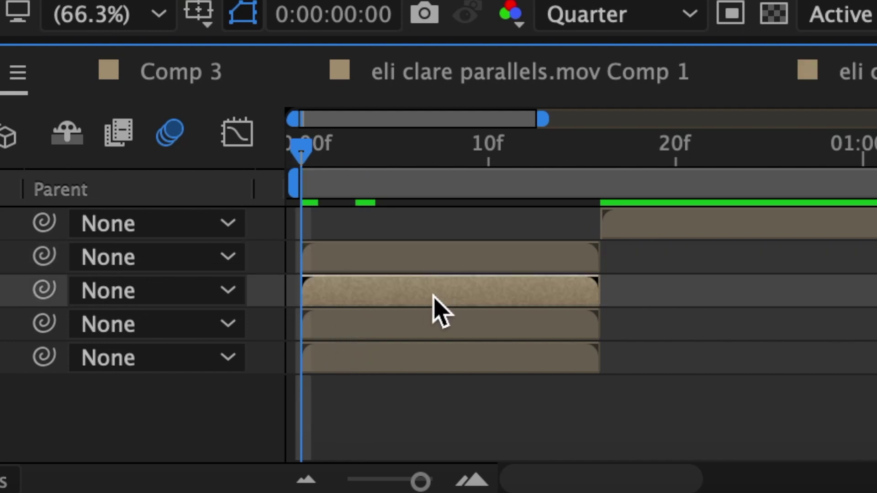
{"action": "left_click_drag", "start_coordinate": [420, 297], "coordinate": [432, 299]}
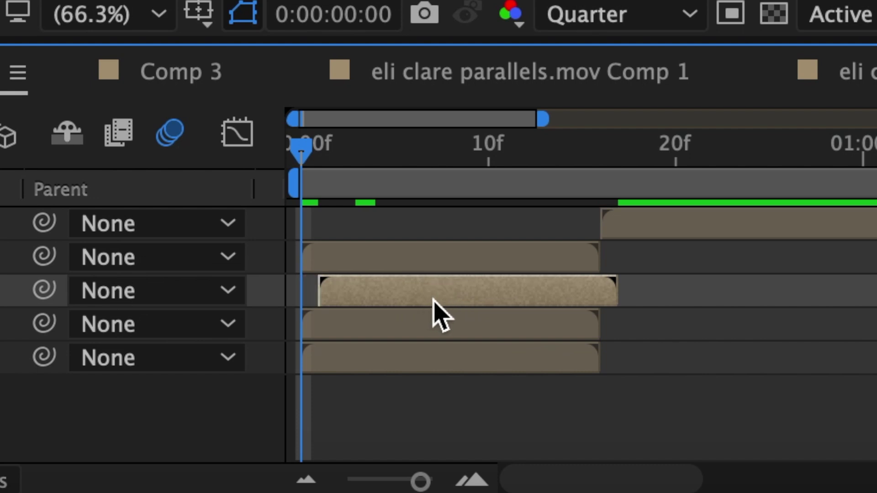
{"action": "left_click", "coordinate": [413, 324]}
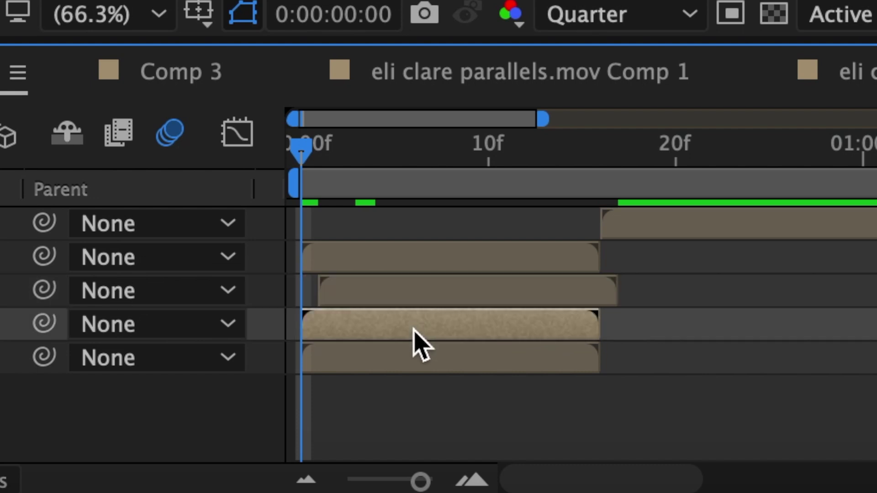
{"action": "left_click_drag", "start_coordinate": [391, 325], "coordinate": [444, 333]}
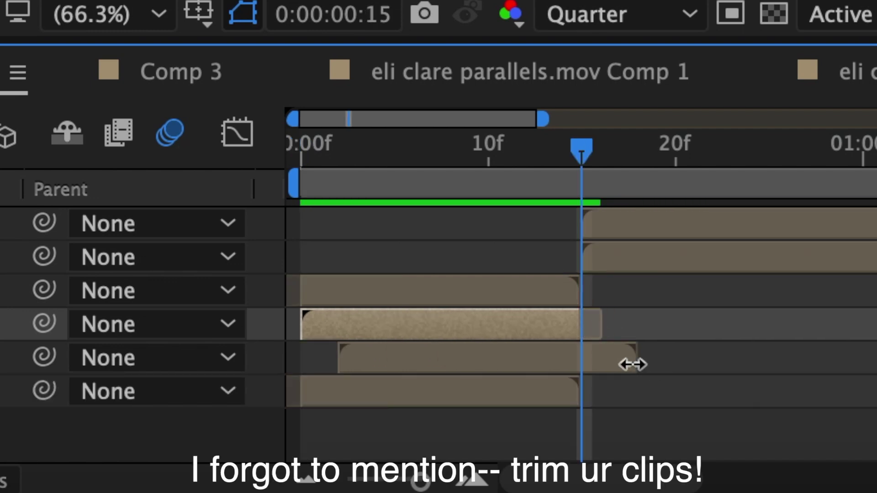
{"action": "left_click_drag", "start_coordinate": [633, 364], "coordinate": [574, 364]}
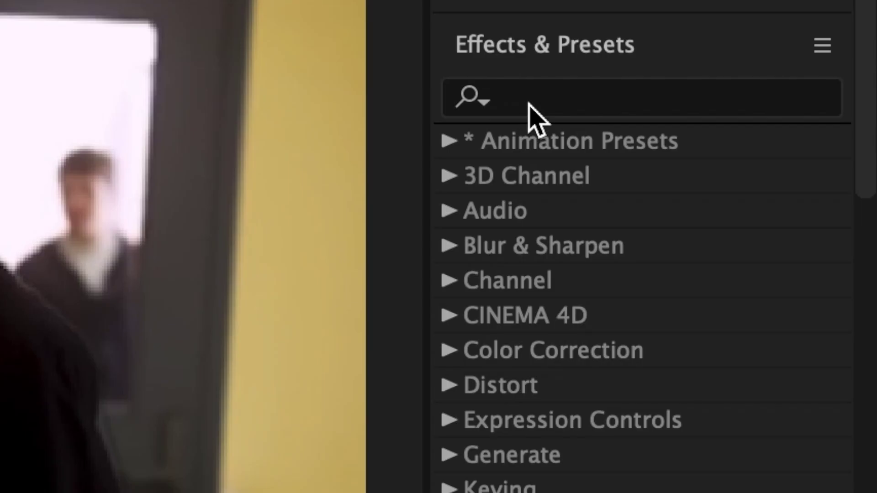
Find the Fill effect and apply it to the two delayed cut-out copies, layers 3 and 4
{"action": "left_click", "coordinate": [529, 106]}
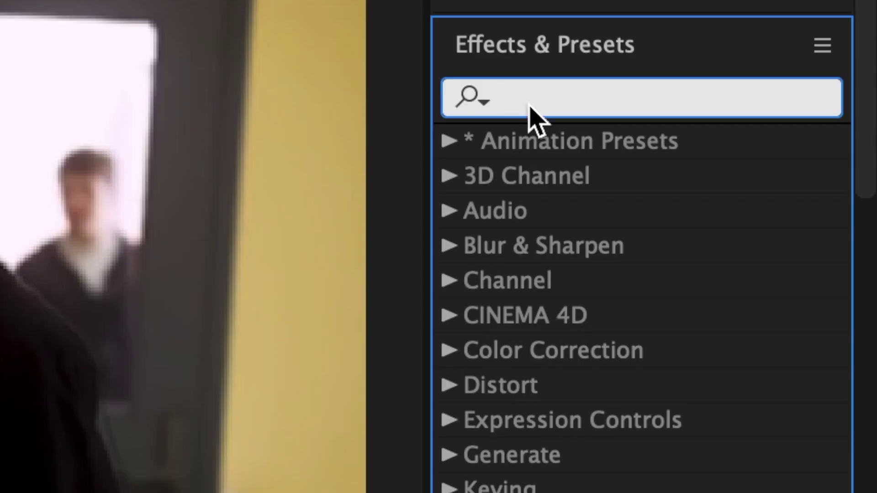
{"action": "type", "text": "fill"}
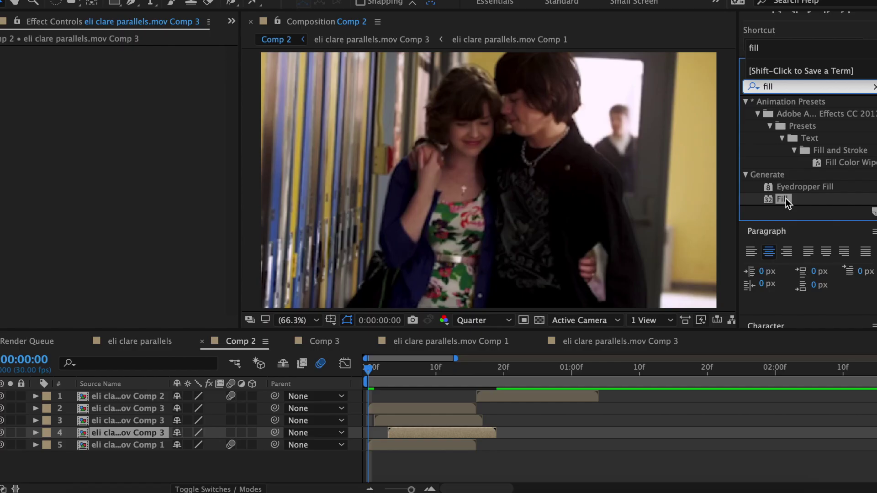
{"action": "left_click_drag", "start_coordinate": [785, 198], "coordinate": [438, 419]}
{"action": "left_click_drag", "start_coordinate": [778, 199], "coordinate": [415, 432]}
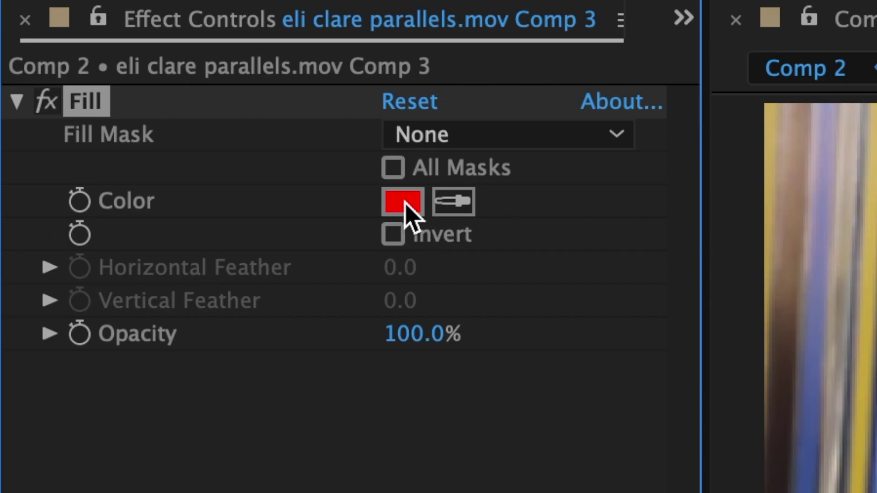
Change the Fill color of the lowest cut-out copy to a light blue
{"action": "left_click", "coordinate": [402, 202]}
{"action": "left_click_drag", "start_coordinate": [524, 199], "coordinate": [511, 239]}
{"action": "left_click", "coordinate": [271, 126]}
{"action": "left_click", "coordinate": [713, 93]}
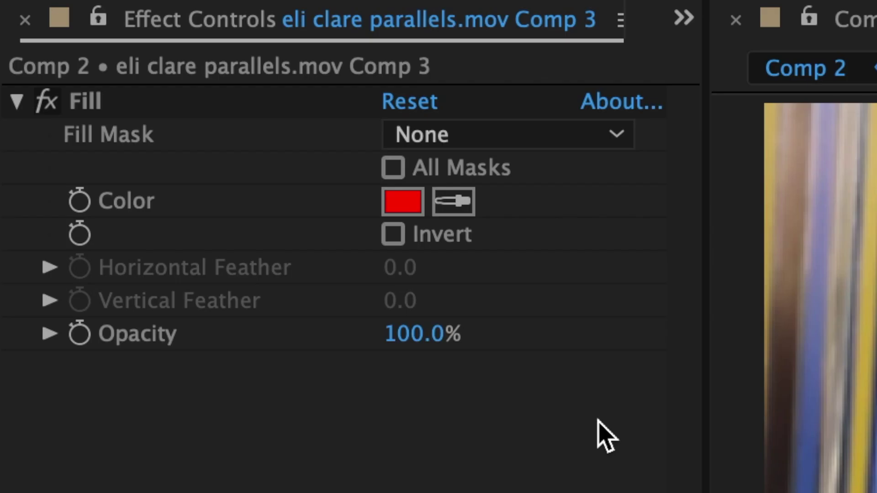
Set the Fill color of the middle cut-out copy to pale yellow, hex F3F1AB
{"action": "left_click", "coordinate": [404, 204]}
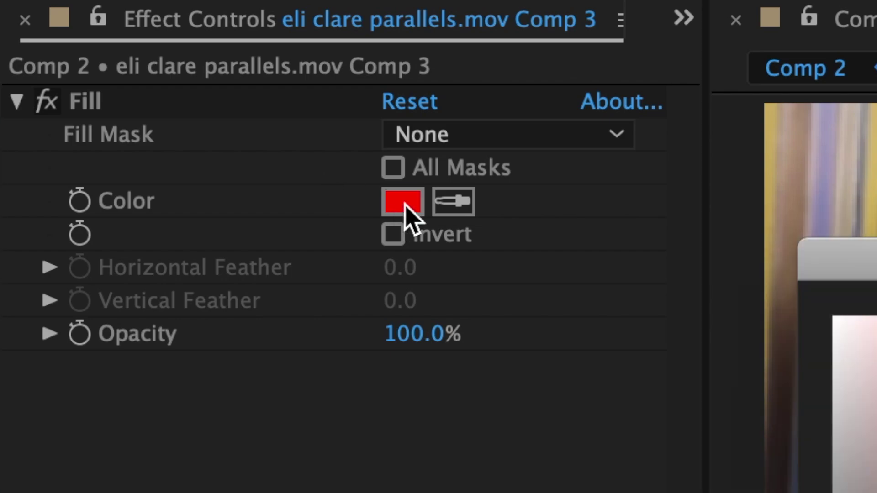
{"action": "left_click", "coordinate": [514, 387]}
{"action": "left_click", "coordinate": [222, 98]}
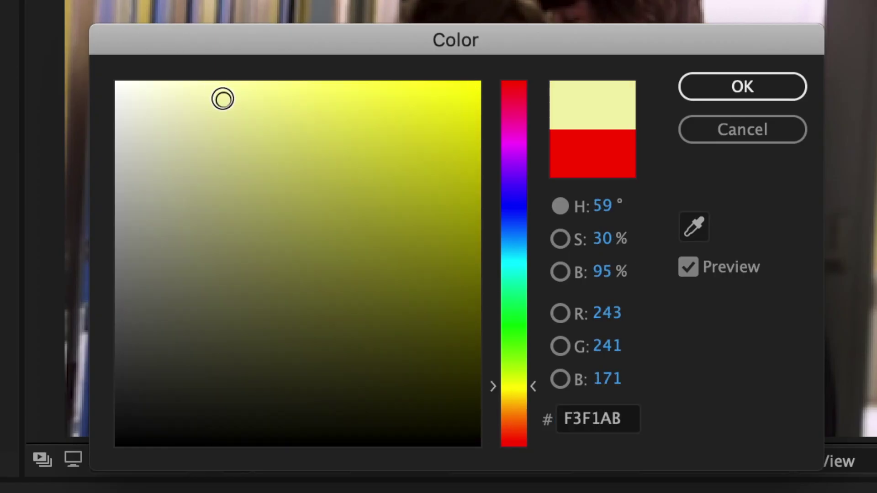
{"action": "left_click", "coordinate": [726, 92]}
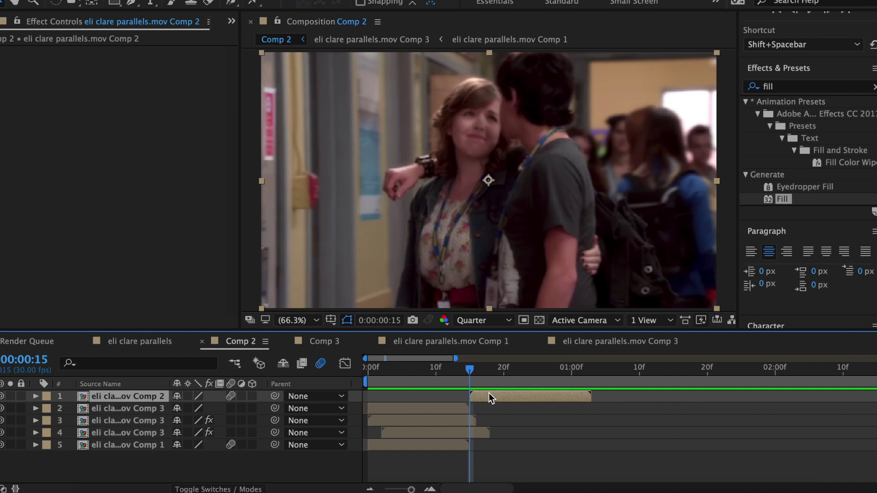
{"action": "left_click", "coordinate": [462, 408]}
{"action": "left_click", "coordinate": [463, 418]}
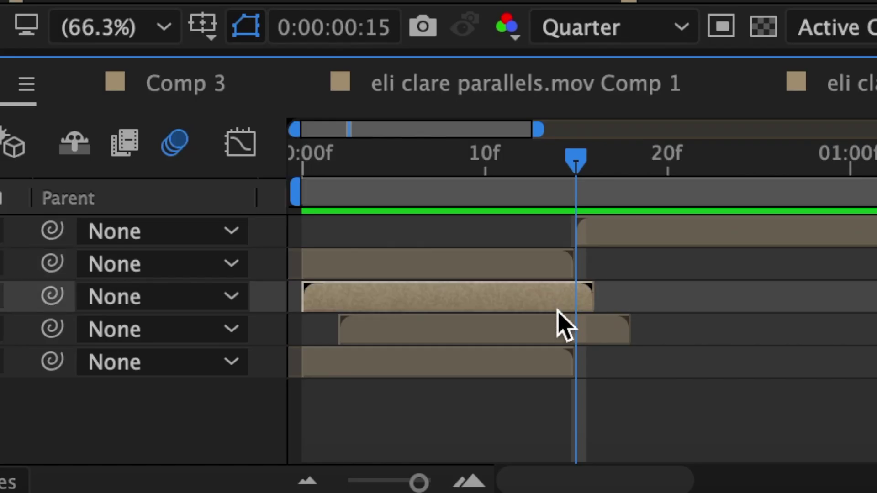
{"action": "left_click", "coordinate": [462, 431]}
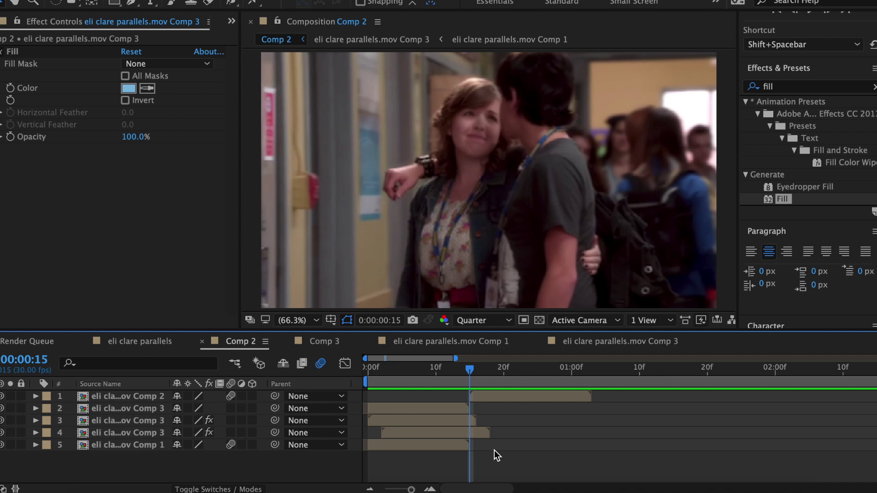
Duplicate the second clip's precomp and trace a closed Pen mask around the couple on the top copy
{"action": "left_click", "coordinate": [502, 397]}
{"action": "key", "text": "super+d"}
{"action": "left_click", "coordinate": [132, 3]}
{"action": "left_click", "coordinate": [393, 307]}
{"action": "left_click", "coordinate": [397, 291]}
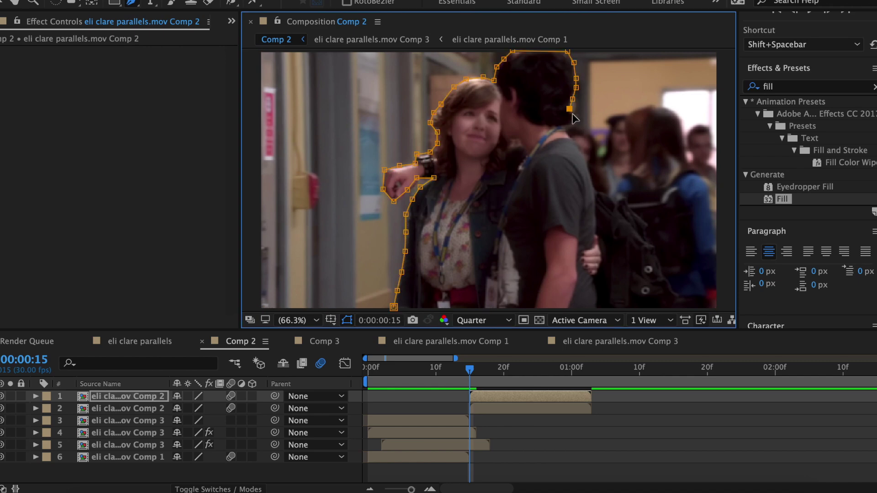
{"action": "left_click", "coordinate": [393, 308]}
Set the Mask Feather of the new couple mask to 8 pixels
{"action": "key", "text": "f"}
{"action": "left_click", "coordinate": [191, 420]}
{"action": "type", "text": "8"}
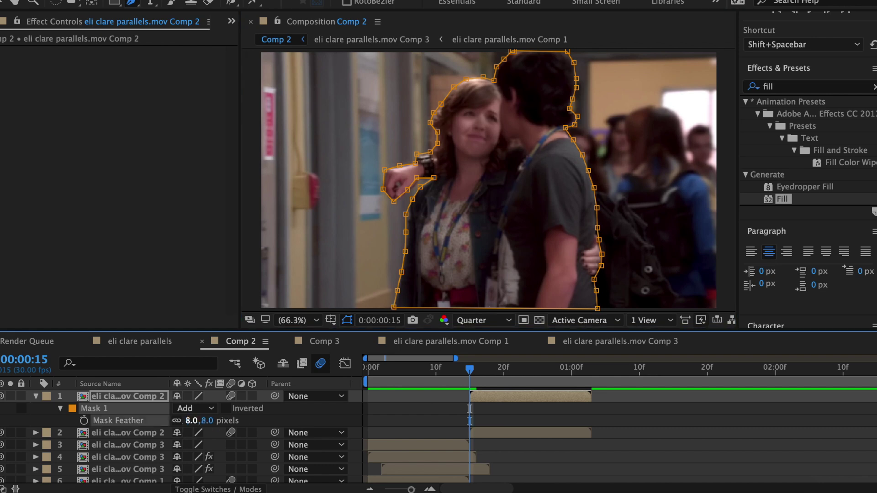
Paste the couple mask onto the lower copy of the second clip and invert it
{"action": "left_click", "coordinate": [494, 409]}
{"action": "key", "text": "super+v"}
{"action": "left_click", "coordinate": [60, 421]}
{"action": "left_click", "coordinate": [225, 421]}
{"action": "left_click", "coordinate": [36, 409]}
Make the masked top copy 3D and keyframe its Y Rotation from -65° at 0:00:00:15 to 0° at about 0:00:01:00
{"action": "left_click", "coordinate": [500, 396]}
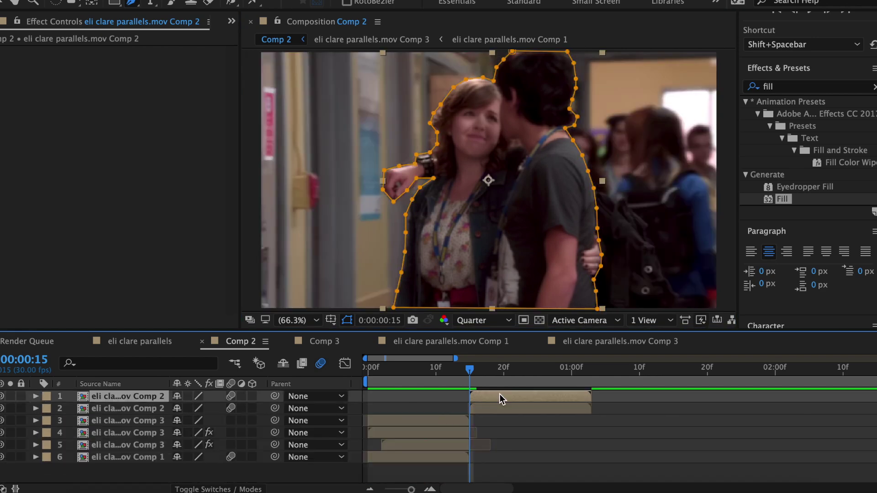
{"action": "left_click", "coordinate": [252, 396]}
{"action": "key", "text": "r"}
{"action": "left_click", "coordinate": [72, 433]}
{"action": "left_click", "coordinate": [195, 434]}
{"action": "type", "text": "-65"}
{"action": "key", "text": "Return"}
{"action": "left_click", "coordinate": [571, 369]}
{"action": "left_click", "coordinate": [195, 433]}
{"action": "type", "text": "0"}
Ease both Y Rotation keyframes and pull their graph handles toward the first keyframe, ending with the playhead at 0:00:00:15
{"action": "left_click_drag", "start_coordinate": [572, 433], "coordinate": [465, 431]}
{"action": "right_click", "coordinate": [470, 433]}
{"action": "left_click", "coordinate": [657, 399]}
{"action": "left_click", "coordinate": [345, 363]}
{"action": "left_click", "coordinate": [1, 2]}
{"action": "left_click", "coordinate": [488, 423]}
{"action": "left_click_drag", "start_coordinate": [505, 456], "coordinate": [470, 457]}
{"action": "left_click_drag", "start_coordinate": [542, 456], "coordinate": [475, 456]}
{"action": "left_click", "coordinate": [345, 363]}
{"action": "left_click", "coordinate": [469, 371]}
{"action": "left_click", "coordinate": [36, 396]}
Pre-compose the rotating cut-out layer of the second clip and duplicate the precomp twice
{"action": "right_click", "coordinate": [496, 396]}
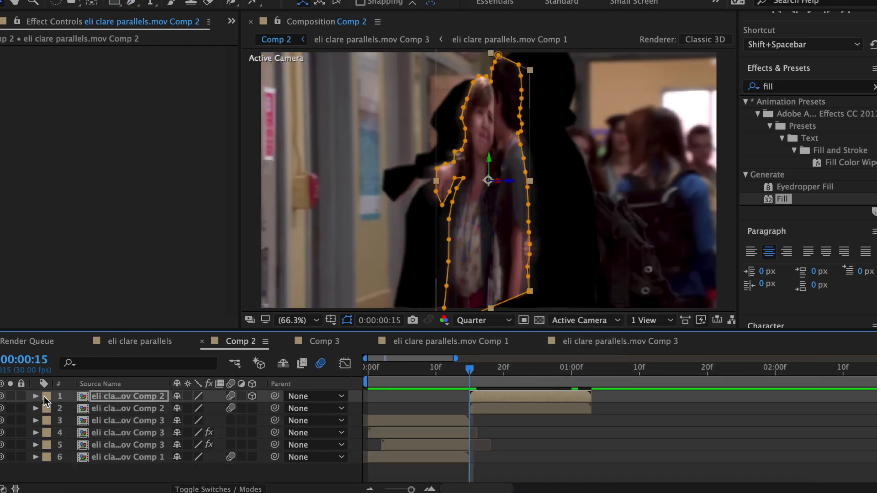
{"action": "left_click", "coordinate": [540, 370]}
{"action": "key", "text": "Return"}
{"action": "key", "text": "super+d"}
{"action": "key", "text": "super+d"}
Shift the lower cut-out copies of the second clip slightly earlier and trim their starts to 0:00:00:15
{"action": "left_click", "coordinate": [508, 408]}
{"action": "left_click_drag", "start_coordinate": [508, 407], "coordinate": [493, 423]}
{"action": "key", "text": "alt+["}
{"action": "left_click", "coordinate": [501, 408]}
{"action": "key", "text": "alt+["}
Apply the Fill effect to the second clip's middle cut-out copy and set its color to blue
{"action": "double_click", "coordinate": [786, 200]}
{"action": "left_click", "coordinate": [129, 88]}
{"action": "left_click", "coordinate": [486, 213]}
{"action": "left_click", "coordinate": [412, 192]}
{"action": "left_click", "coordinate": [371, 196]}
{"action": "left_click", "coordinate": [595, 136]}
Apply the Fill effect to the second clip's lowest cut-out copy and set its color to pale yellow
{"action": "left_click", "coordinate": [509, 421]}
{"action": "double_click", "coordinate": [786, 200]}
{"action": "left_click", "coordinate": [130, 88]}
{"action": "left_click", "coordinate": [485, 280]}
{"action": "left_click", "coordinate": [335, 141]}
{"action": "left_click", "coordinate": [595, 136]}
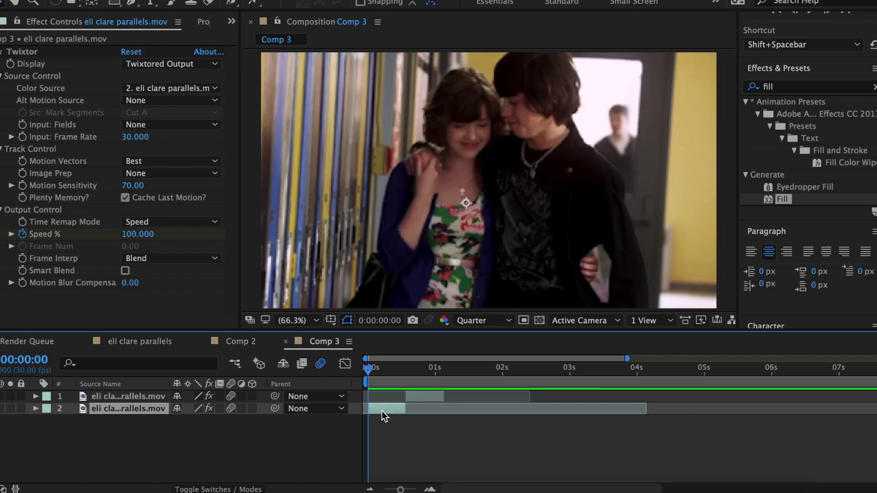
Pre-compose each of the two clips in Comp 3 separately, moving all attributes into the new compositions
{"action": "right_click", "coordinate": [369, 300]}
{"action": "left_click", "coordinate": [392, 370]}
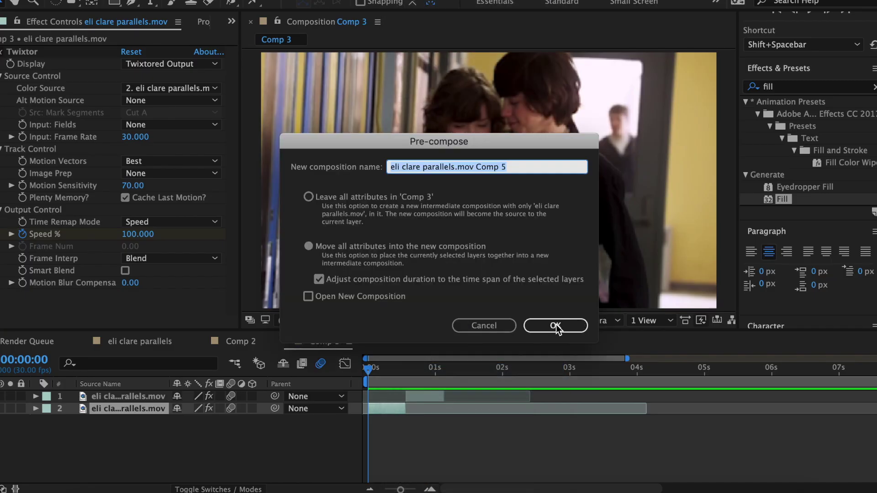
{"action": "left_click", "coordinate": [558, 327]}
{"action": "right_click", "coordinate": [428, 397]}
{"action": "left_click", "coordinate": [471, 369]}
{"action": "left_click", "coordinate": [556, 326]}
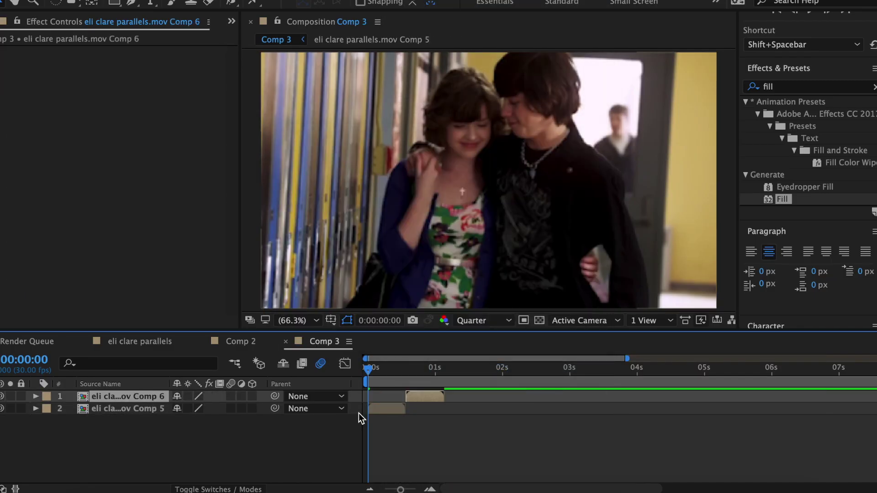
Duplicate the first clip's precomp in Comp 3 and trace a closed Pen mask around the couple on the upper copy
{"action": "left_click", "coordinate": [394, 409]}
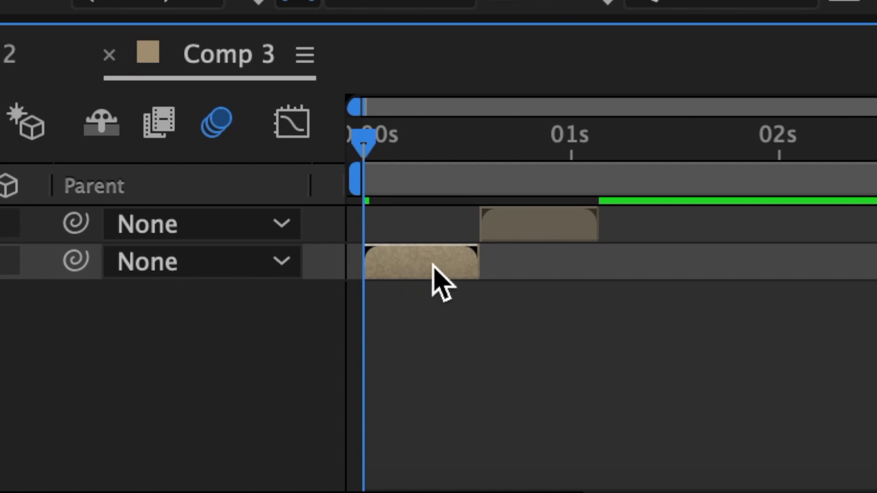
{"action": "key", "text": "ctrl+d"}
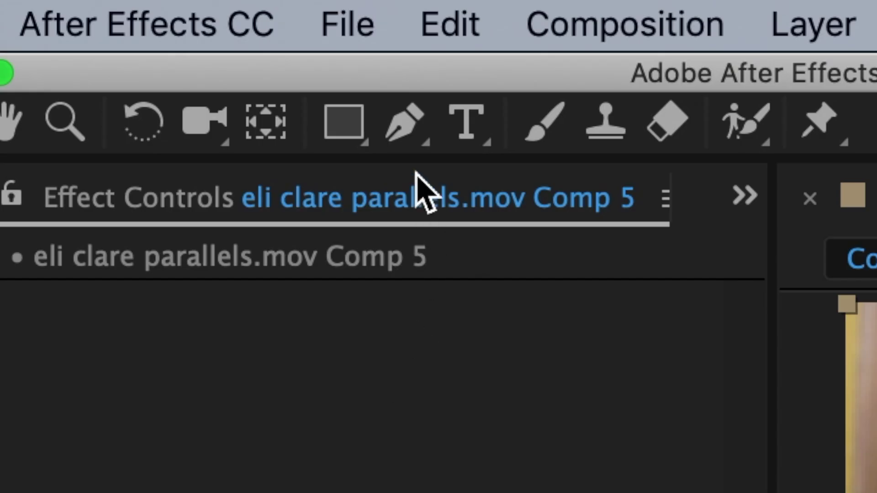
{"action": "left_click", "coordinate": [404, 122]}
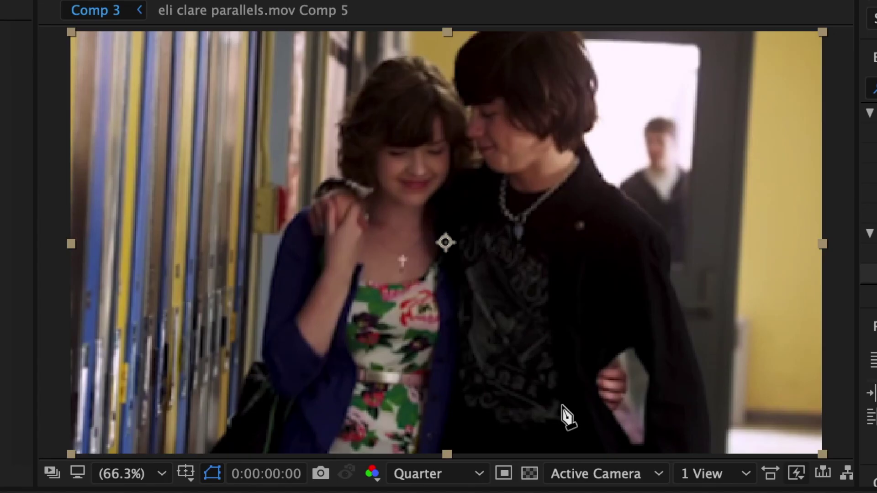
{"action": "left_click", "coordinate": [208, 454]}
{"action": "left_click", "coordinate": [224, 432]}
{"action": "left_click", "coordinate": [234, 412]}
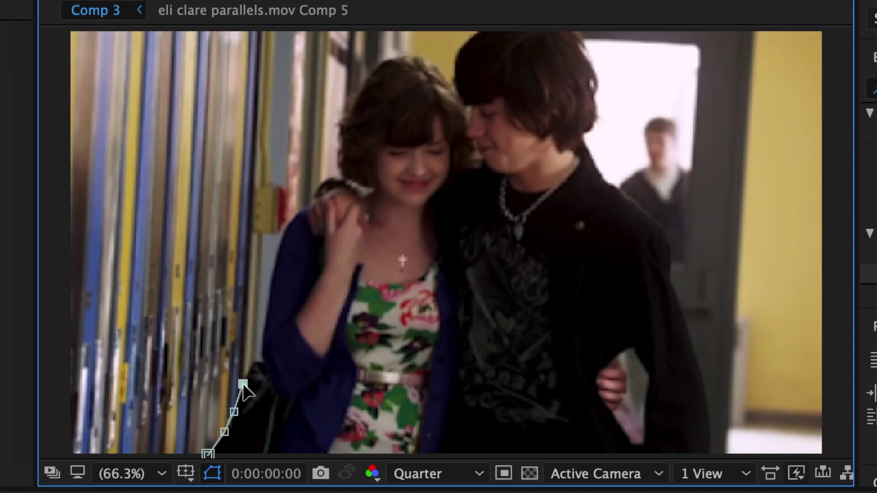
{"action": "left_click", "coordinate": [243, 383]}
{"action": "left_click", "coordinate": [253, 364]}
{"action": "left_click", "coordinate": [265, 362]}
{"action": "left_click", "coordinate": [263, 341]}
{"action": "left_click", "coordinate": [265, 312]}
{"action": "left_click", "coordinate": [364, 81]}
{"action": "left_click", "coordinate": [377, 64]}
{"action": "left_click", "coordinate": [397, 53]}
{"action": "left_click", "coordinate": [417, 53]}
{"action": "left_click", "coordinate": [433, 59]}
{"action": "left_click", "coordinate": [454, 84]}
{"action": "left_click", "coordinate": [455, 61]}
{"action": "left_click", "coordinate": [459, 47]}
{"action": "left_click", "coordinate": [592, 153]}
{"action": "left_click", "coordinate": [620, 185]}
{"action": "left_click", "coordinate": [647, 213]}
{"action": "left_click", "coordinate": [668, 241]}
{"action": "left_click", "coordinate": [684, 315]}
{"action": "left_click", "coordinate": [707, 406]}
{"action": "left_click", "coordinate": [710, 454]}
{"action": "left_click", "coordinate": [208, 454]}
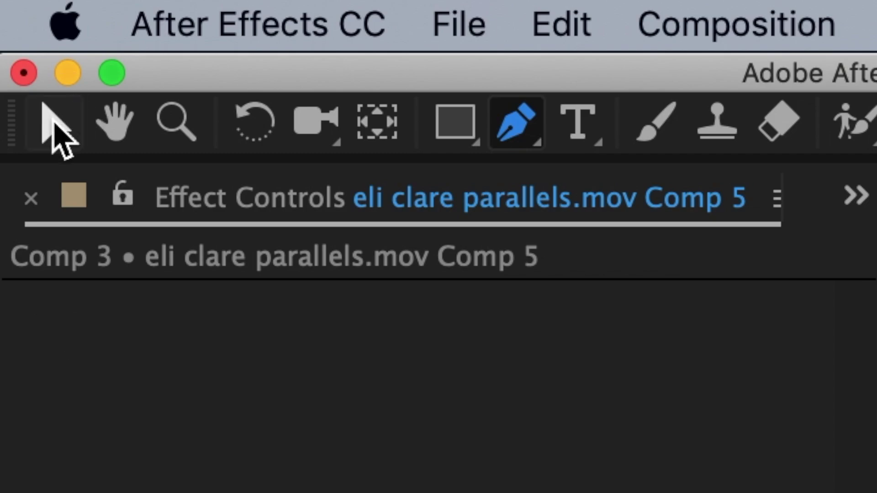
Set the Mask Feather of the first clip's couple mask in Comp 3 to 8 pixels
{"action": "left_click", "coordinate": [55, 122]}
{"action": "key", "text": "f"}
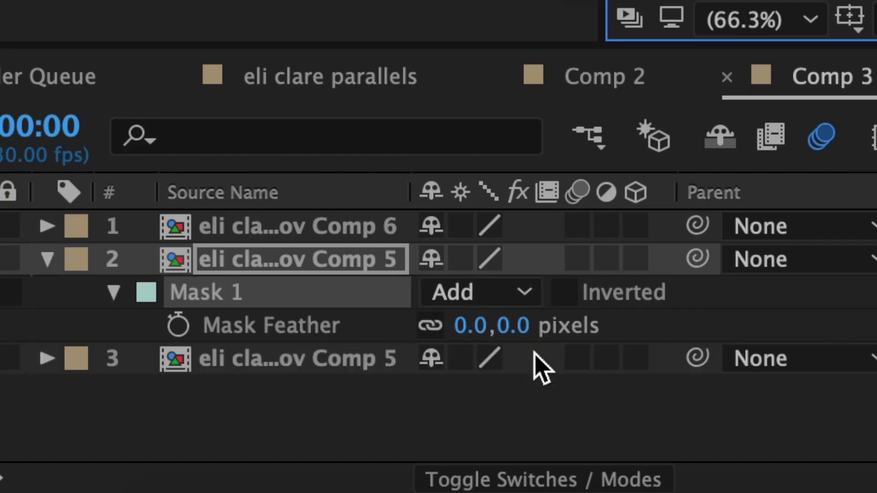
{"action": "left_click", "coordinate": [473, 329]}
{"action": "type", "text": "8"}
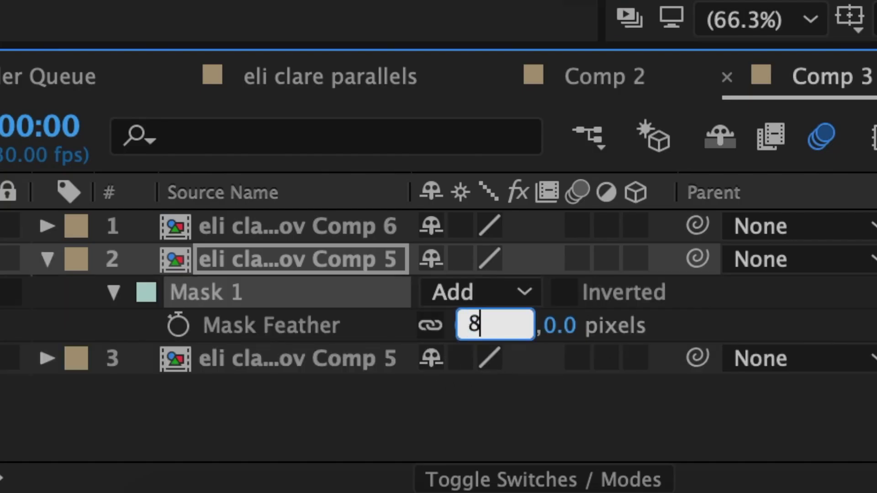
{"action": "key", "text": "Return"}
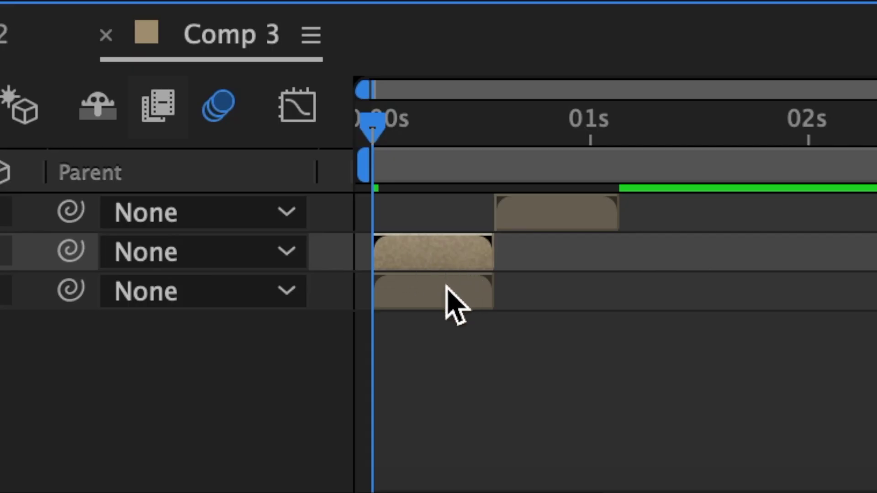
Apply the S_BlurMoCurves effect to the unmasked lower copy of the first clip and change two of its options
{"action": "left_click", "coordinate": [447, 297]}
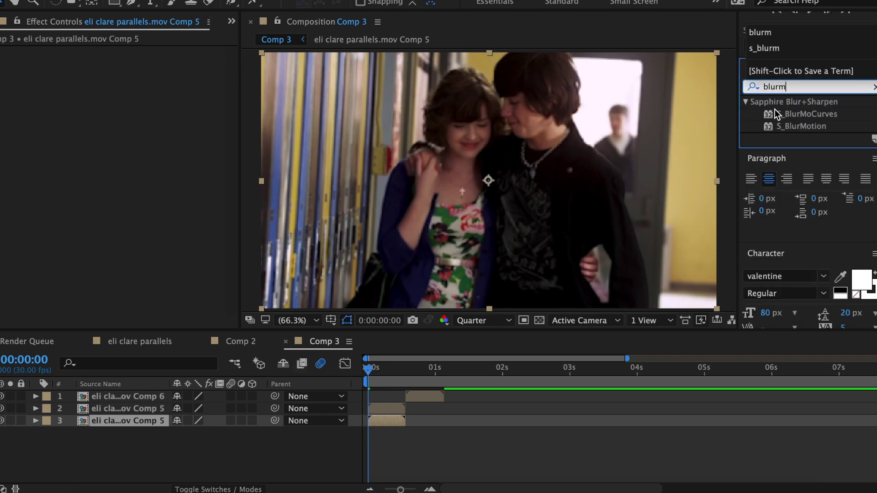
{"action": "double_click", "coordinate": [808, 113]}
{"action": "left_click", "coordinate": [167, 209]}
{"action": "left_click", "coordinate": [133, 197]}
{"action": "left_click", "coordinate": [167, 222]}
{"action": "left_click", "coordinate": [133, 211]}
Keyframe the S_BlurMoCurves motion on the lower copy, reaching 450 at the end of the first clip
{"action": "left_click_drag", "start_coordinate": [370, 372], "coordinate": [404, 371]}
{"action": "left_click", "coordinate": [10, 148]}
{"action": "left_click", "coordinate": [130, 149]}
{"action": "type", "text": "450"}
{"action": "key", "text": "Return"}
Ease the S_BlurMoCurves keyframes and pull their graph handles toward the last keyframe
{"action": "key", "text": "u"}
{"action": "left_click_drag", "start_coordinate": [417, 435], "coordinate": [372, 453]}
{"action": "right_click", "coordinate": [374, 445]}
{"action": "mouse_move", "coordinate": [396, 484]}
{"action": "left_click", "coordinate": [550, 401]}
{"action": "left_click", "coordinate": [345, 363]}
{"action": "key", "text": "equal"}
{"action": "key", "text": "equal"}
{"action": "left_click", "coordinate": [479, 476]}
{"action": "left_click", "coordinate": [515, 357]}
{"action": "left_click_drag", "start_coordinate": [420, 395], "coordinate": [437, 431]}
{"action": "left_click_drag", "start_coordinate": [400, 456], "coordinate": [425, 458]}
{"action": "left_click", "coordinate": [36, 421]}
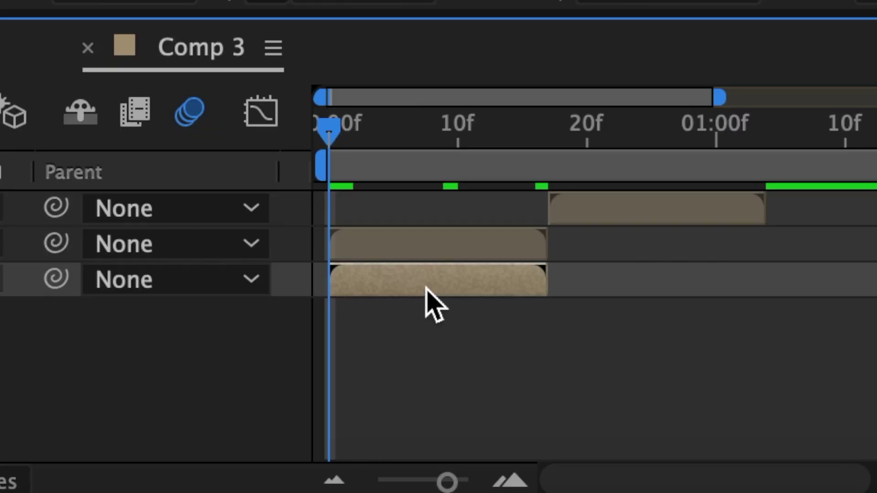
Add a new empty shape layer directly above the masked copy of the first clip
{"action": "left_click", "coordinate": [426, 246]}
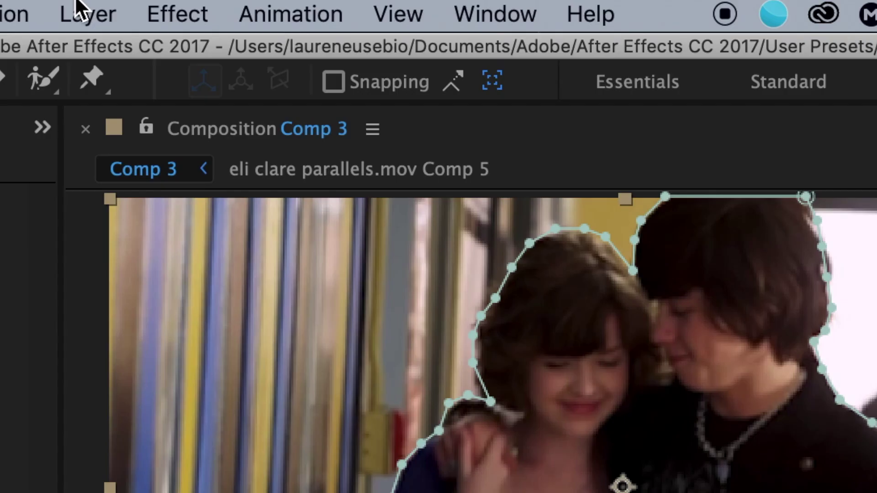
{"action": "left_click", "coordinate": [79, 7]}
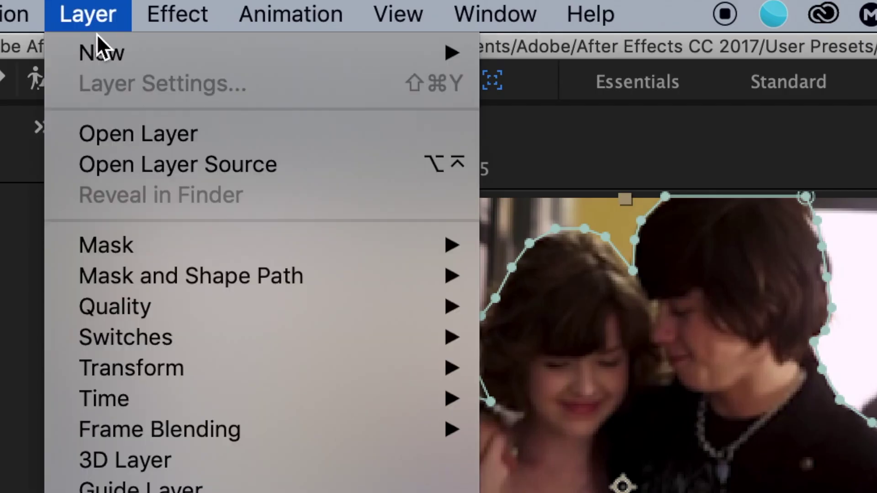
{"action": "mouse_move", "coordinate": [98, 54]}
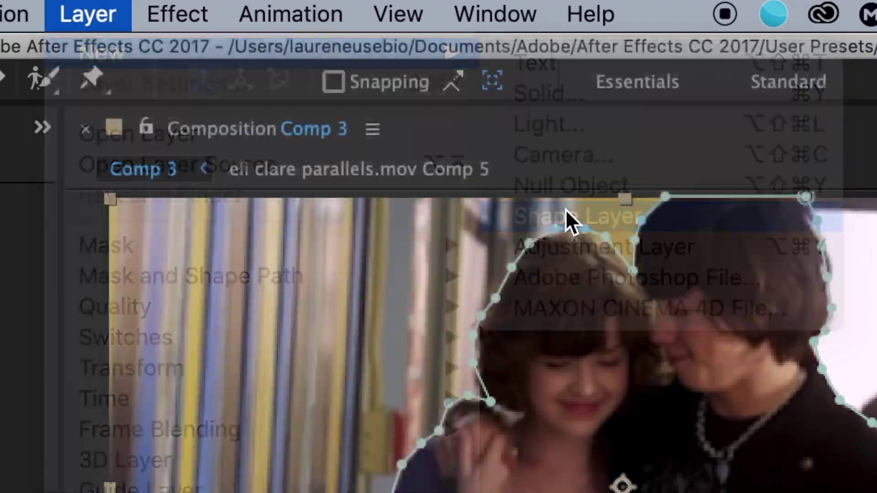
{"action": "left_click", "coordinate": [566, 215]}
Trace a closed path around the couple on the shape layer with the Pen tool, slightly outside their outline
{"action": "left_click", "coordinate": [421, 115]}
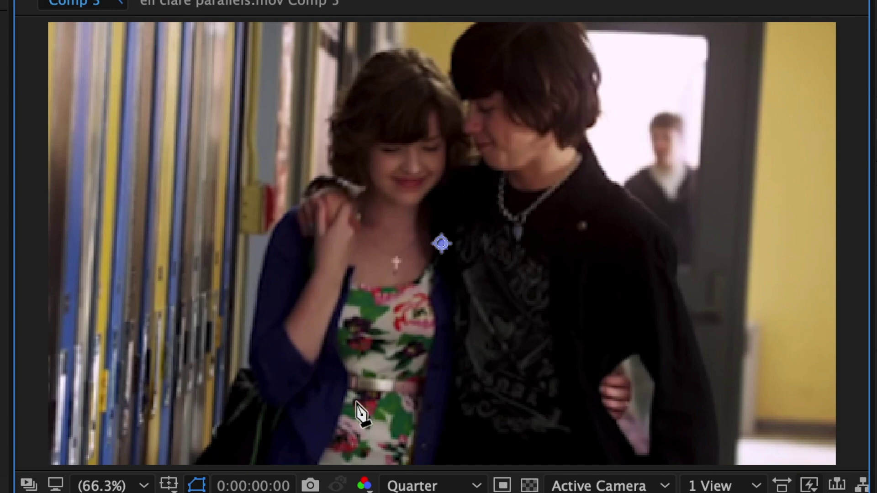
{"action": "left_click_drag", "start_coordinate": [191, 462], "coordinate": [222, 391]}
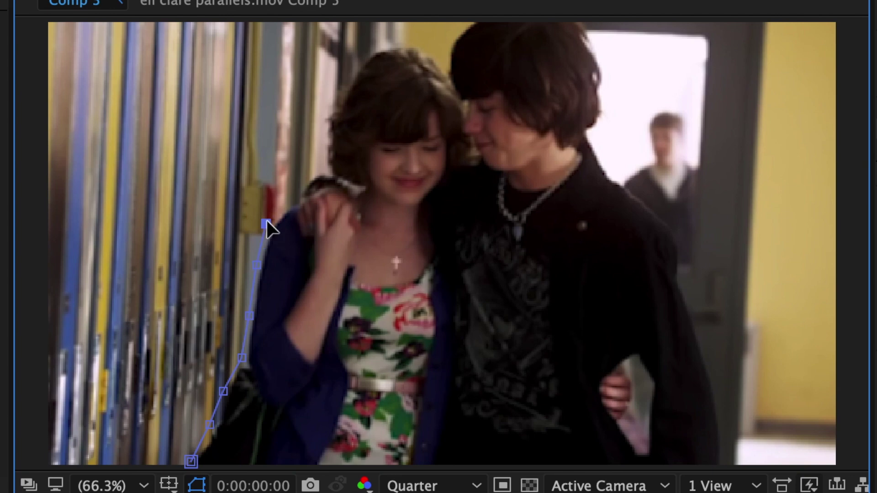
{"action": "left_click", "coordinate": [337, 82]}
{"action": "left_click", "coordinate": [361, 50]}
{"action": "left_click", "coordinate": [389, 36]}
{"action": "left_click", "coordinate": [421, 41]}
{"action": "left_click", "coordinate": [445, 66]}
{"action": "left_click", "coordinate": [449, 38]}
{"action": "left_click", "coordinate": [474, 19]}
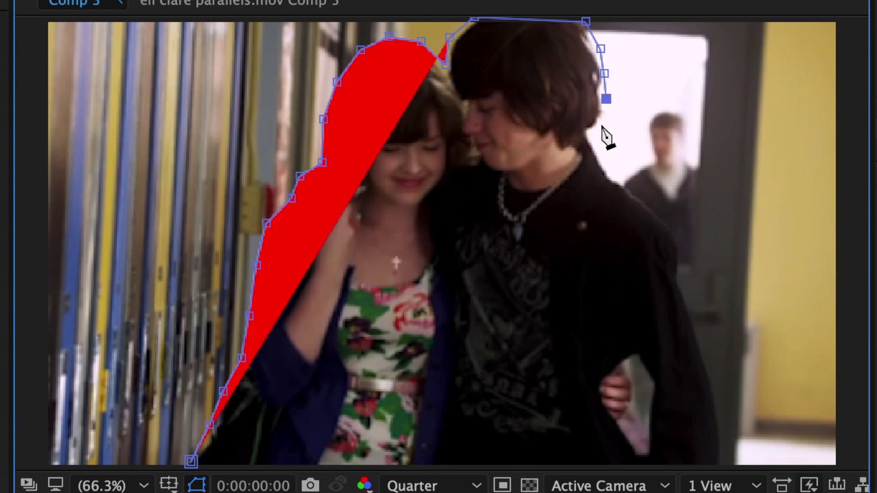
{"action": "left_click", "coordinate": [605, 122]}
{"action": "left_click", "coordinate": [594, 139]}
{"action": "left_click", "coordinate": [699, 323]}
{"action": "left_click", "coordinate": [711, 368]}
{"action": "left_click", "coordinate": [724, 413]}
{"action": "left_click", "coordinate": [725, 448]}
{"action": "left_click", "coordinate": [725, 466]}
{"action": "left_click", "coordinate": [191, 462]}
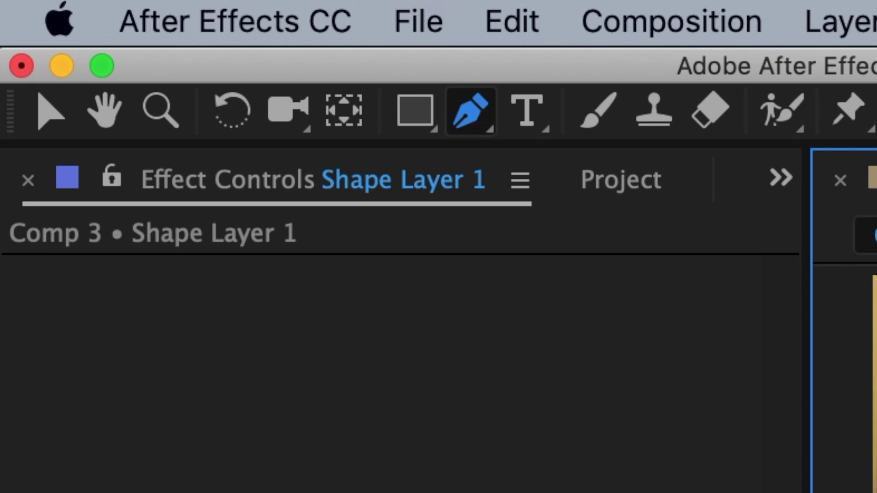
Set the opacity of Fill 1 in the traced shape to 0%
{"action": "left_click", "coordinate": [46, 114]}
{"action": "left_click", "coordinate": [72, 247]}
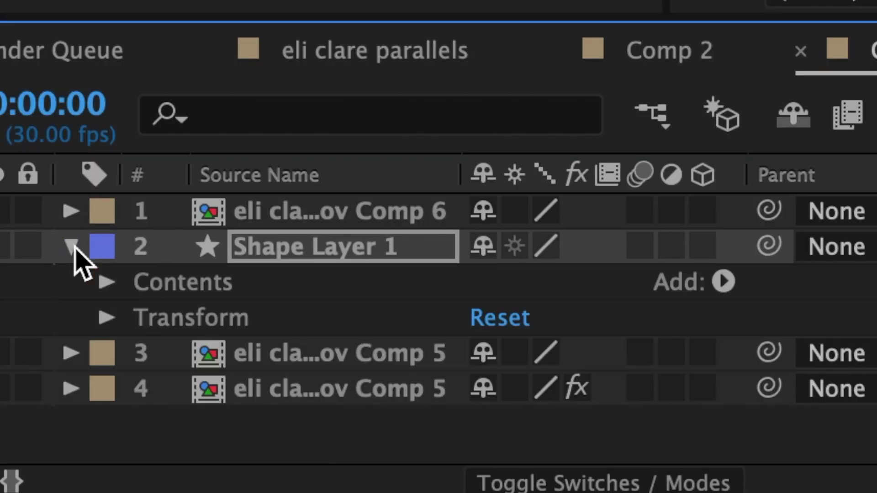
{"action": "left_click", "coordinate": [107, 283]}
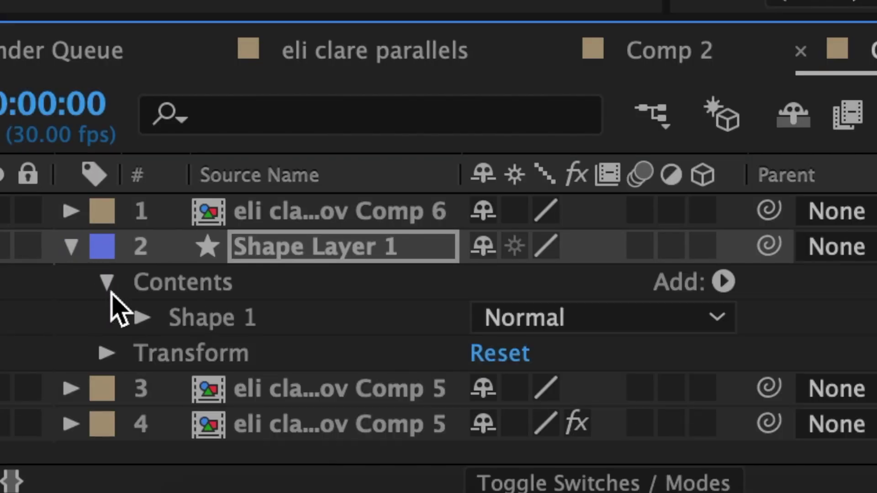
{"action": "left_click", "coordinate": [141, 317]}
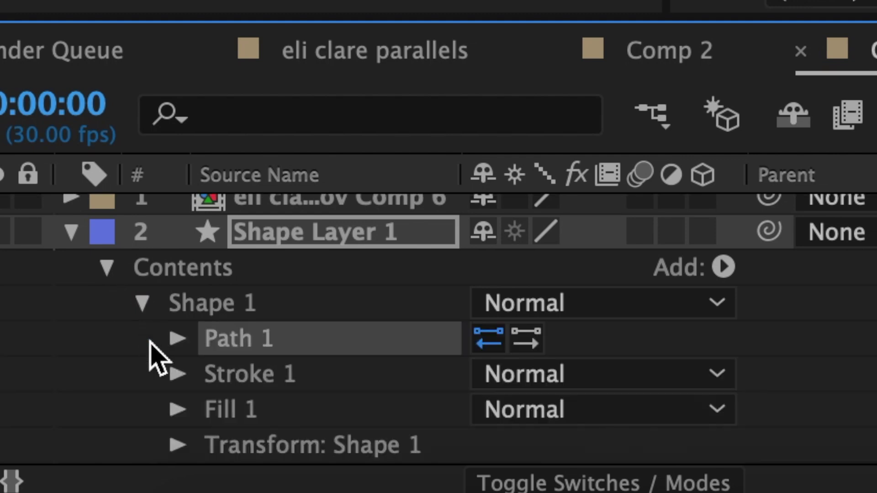
{"action": "left_click", "coordinate": [177, 372]}
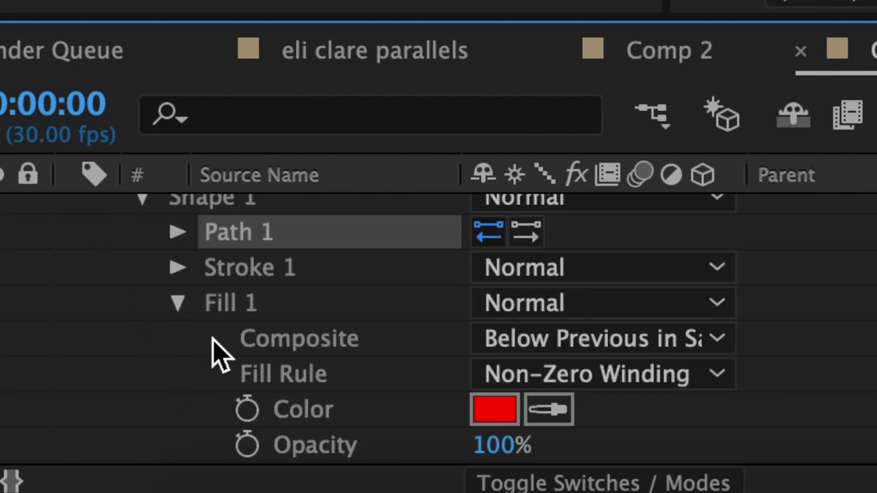
{"action": "scroll", "coordinate": [215, 347], "scroll_direction": "down", "scroll_amount": 1}
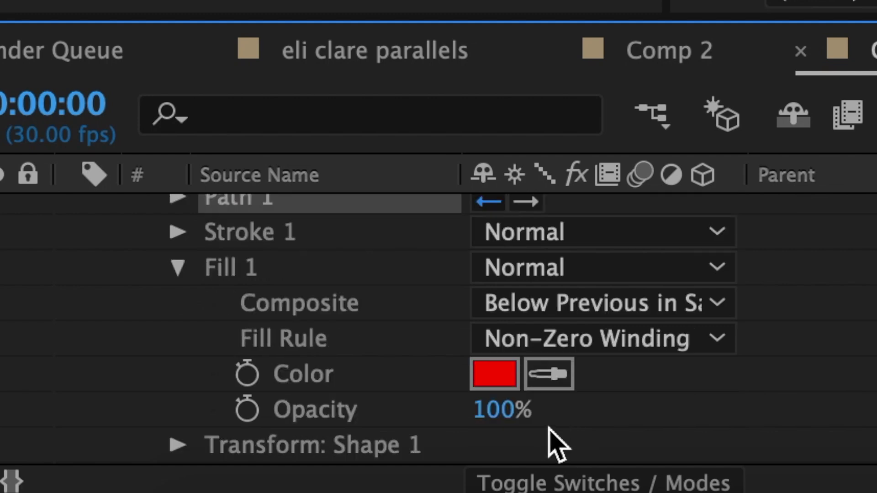
{"action": "left_click_drag", "start_coordinate": [505, 413], "coordinate": [182, 413]}
{"action": "scroll", "coordinate": [203, 331], "scroll_direction": "up", "scroll_amount": 1}
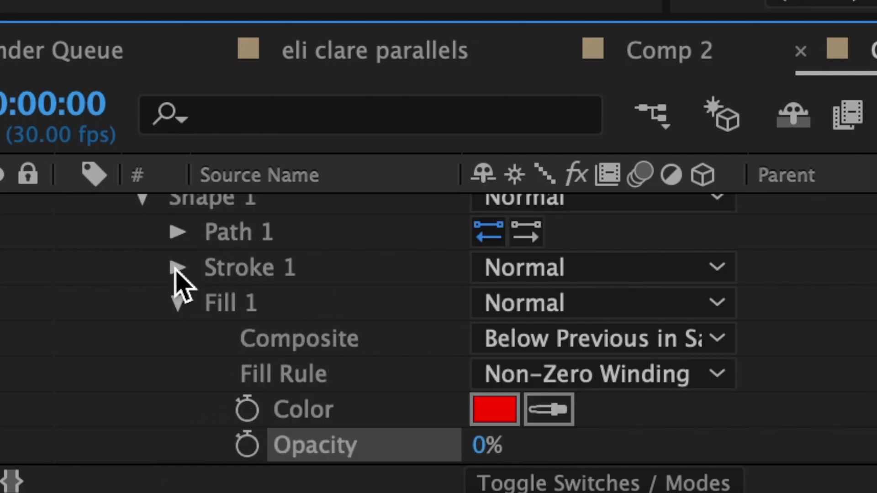
Set Stroke 1 of the traced shape to a width of 15 with a Round Cap
{"action": "left_click", "coordinate": [176, 269]}
{"action": "scroll", "coordinate": [176, 270], "scroll_direction": "down", "scroll_amount": 1}
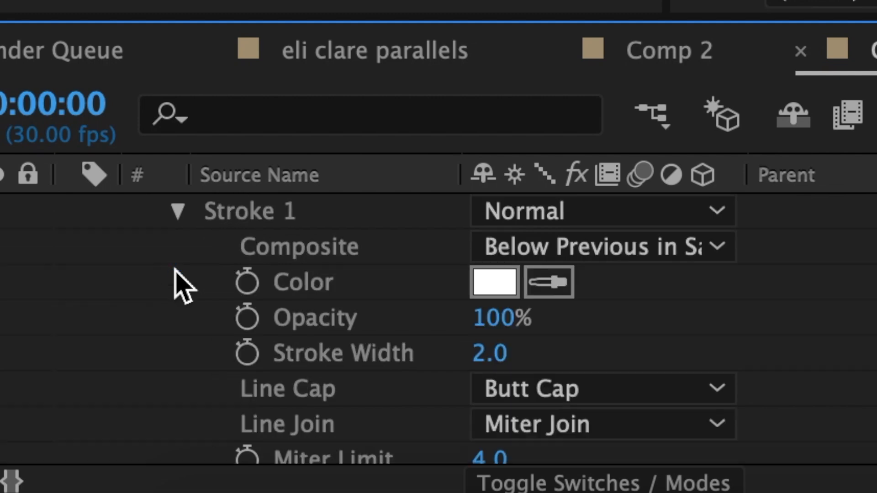
{"action": "left_click", "coordinate": [497, 358]}
{"action": "type", "text": "15"}
{"action": "key", "text": "Return"}
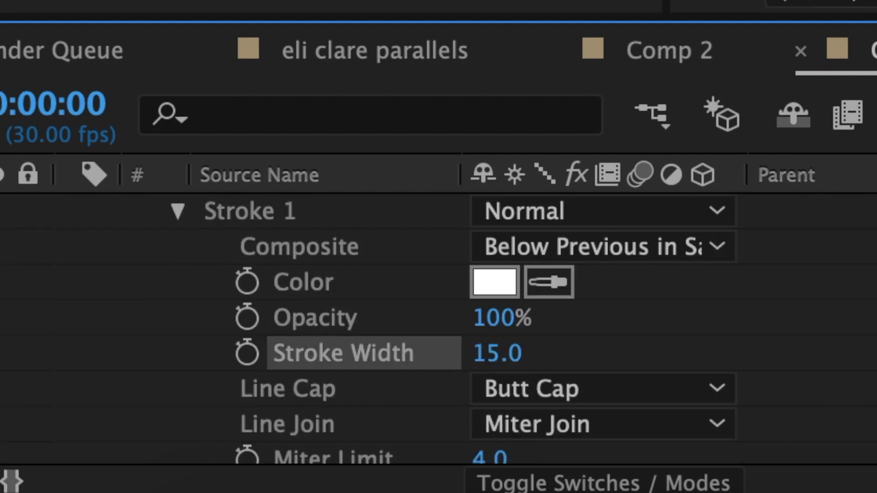
{"action": "scroll", "coordinate": [596, 361], "scroll_direction": "down", "scroll_amount": 1}
{"action": "left_click", "coordinate": [593, 360]}
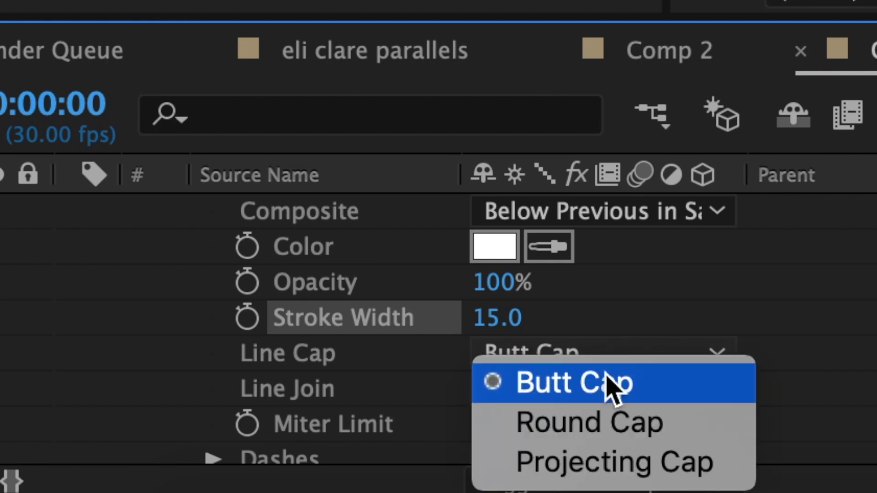
{"action": "left_click", "coordinate": [618, 433]}
{"action": "scroll", "coordinate": [703, 411], "scroll_direction": "down", "scroll_amount": 2}
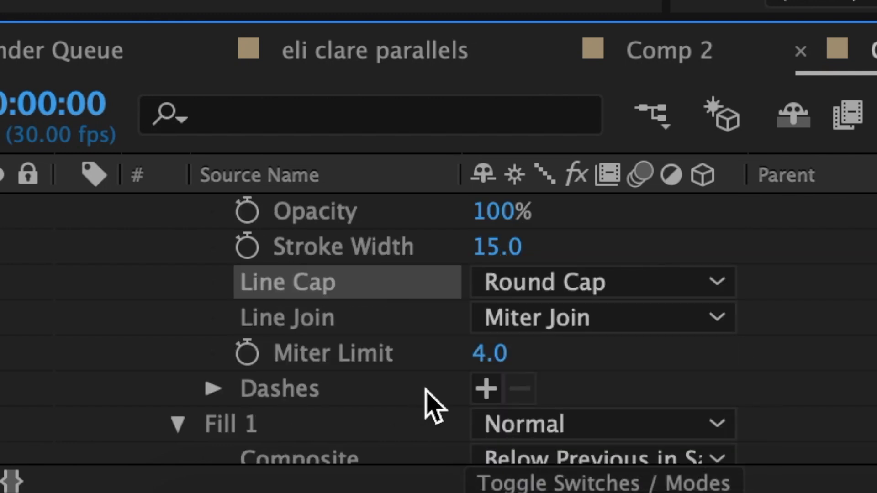
Add dashes to Stroke 1 of the traced shape and set Dash to 45
{"action": "left_click", "coordinate": [488, 391]}
{"action": "scroll", "coordinate": [489, 391], "scroll_direction": "down", "scroll_amount": 1}
{"action": "left_click", "coordinate": [506, 379]}
{"action": "type", "text": "45"}
{"action": "key", "text": "Return"}
{"action": "scroll", "coordinate": [438, 329], "scroll_direction": "down", "scroll_amount": 3}
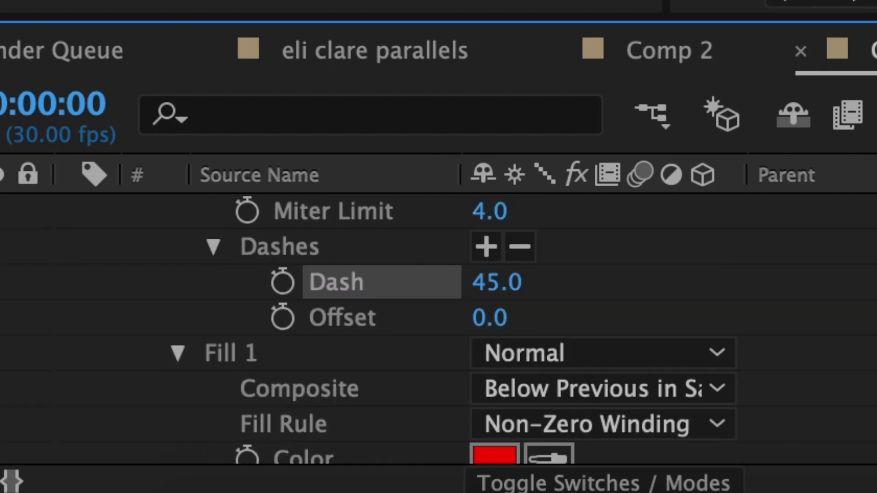
Keyframe the dash Offset from 0 at frame 0 to 50 at frame 16
{"action": "left_click", "coordinate": [291, 315]}
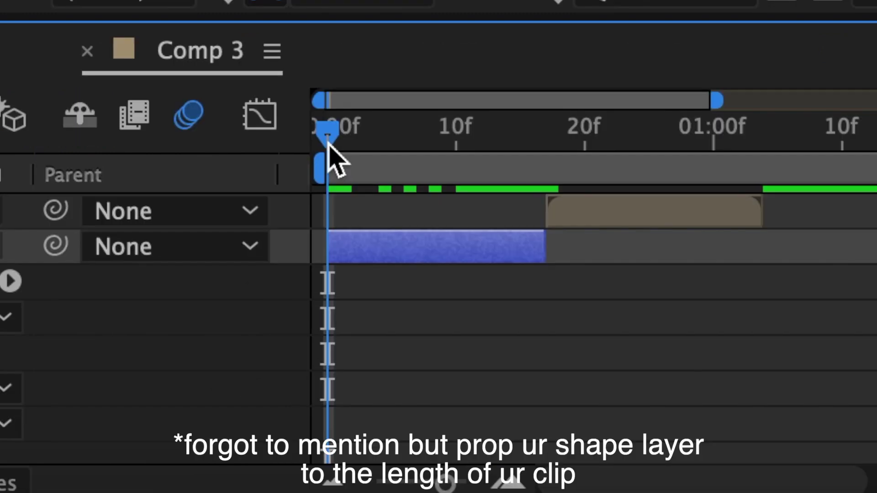
{"action": "left_click_drag", "start_coordinate": [333, 157], "coordinate": [534, 162]}
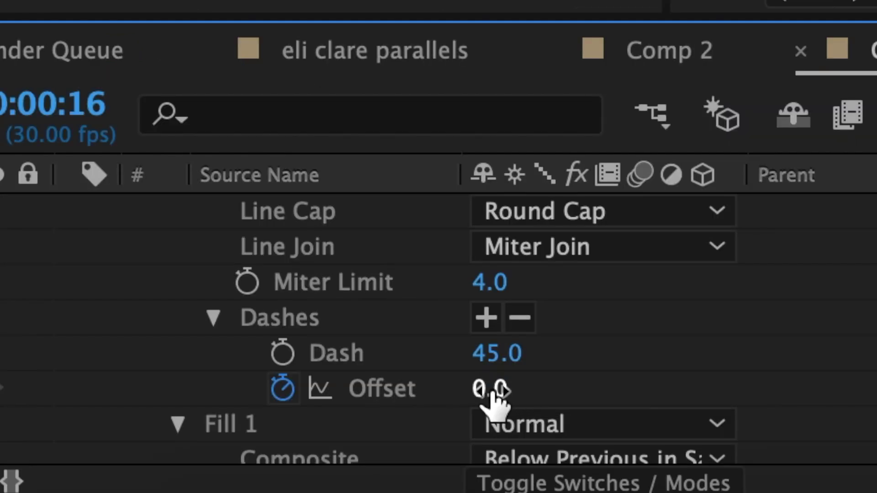
{"action": "left_click", "coordinate": [489, 391]}
{"action": "type", "text": "50"}
{"action": "key", "text": "Return"}
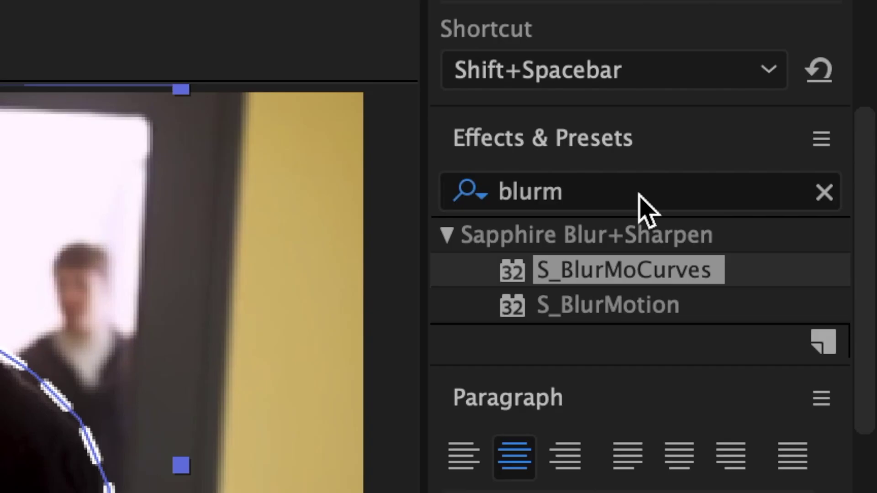
Find the Drop Shadow effect and apply it to Shape Layer 1
{"action": "left_click", "coordinate": [638, 194]}
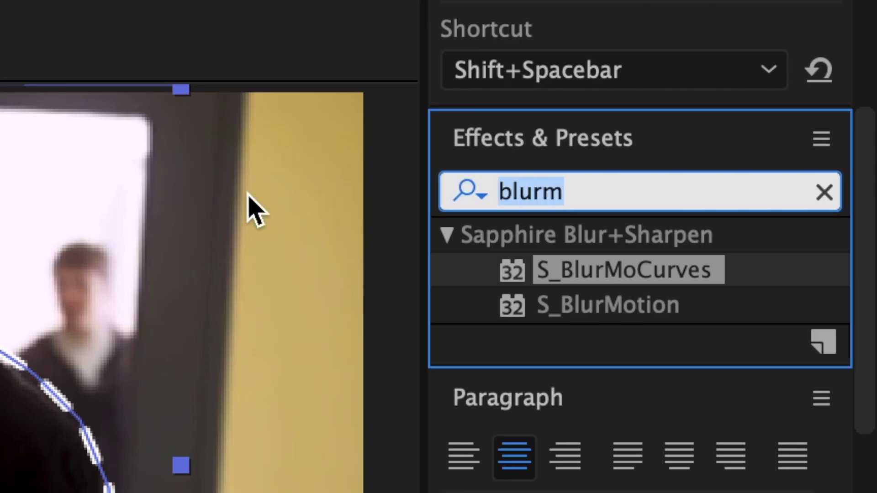
{"action": "type", "text": "drop sh"}
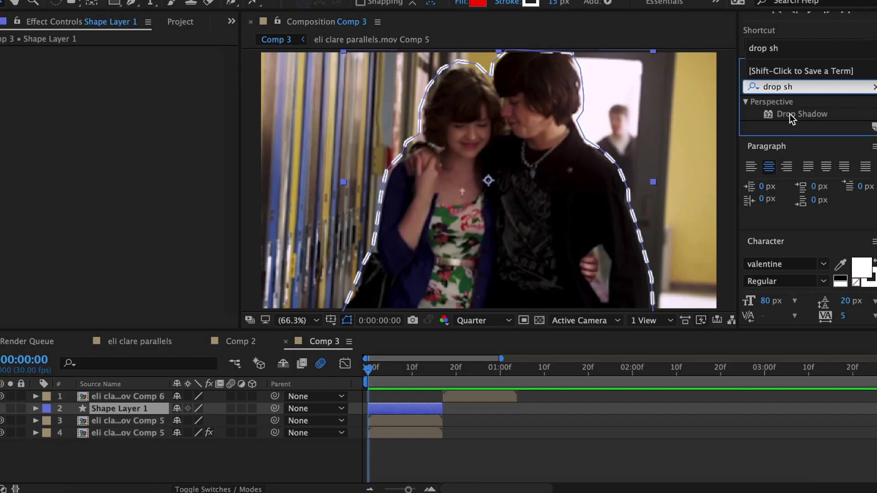
{"action": "left_click_drag", "start_coordinate": [790, 113], "coordinate": [401, 409]}
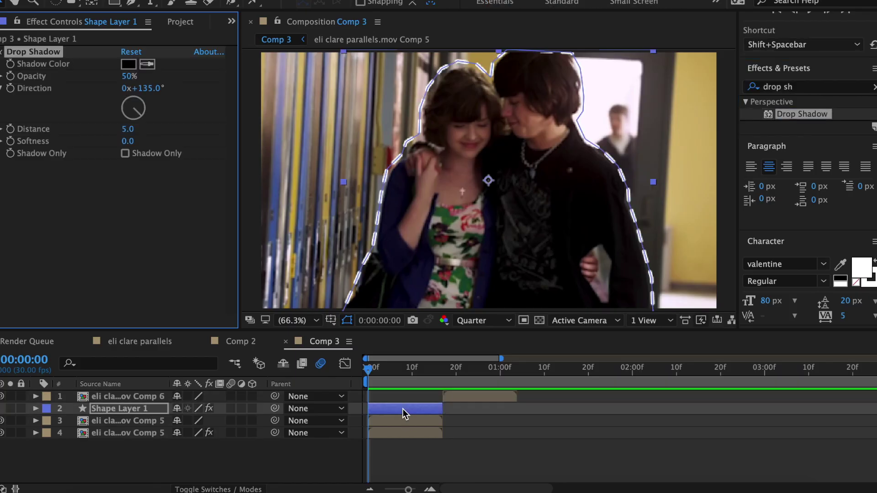
Set the Drop Shadow Distance to 10 and Softness to 20
{"action": "left_click", "coordinate": [448, 295]}
{"action": "type", "text": "10"}
{"action": "key", "text": "Return"}
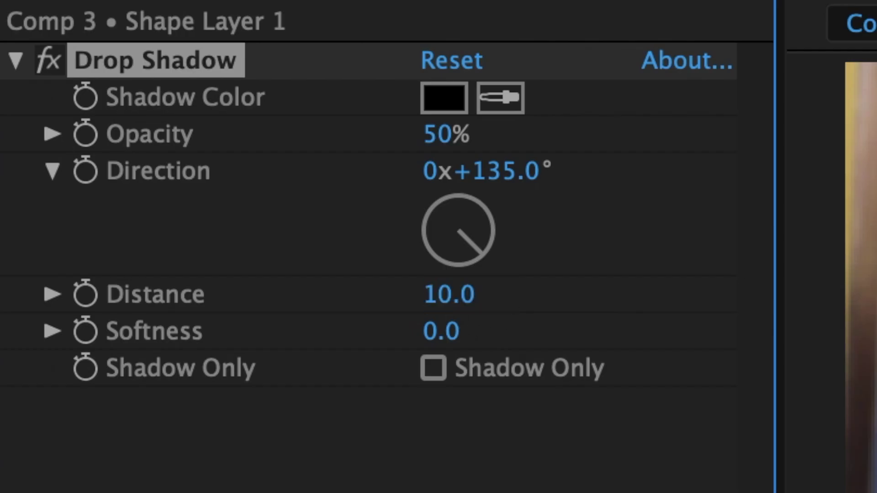
{"action": "left_click", "coordinate": [445, 338]}
{"action": "type", "text": "20"}
{"action": "key", "text": "Return"}
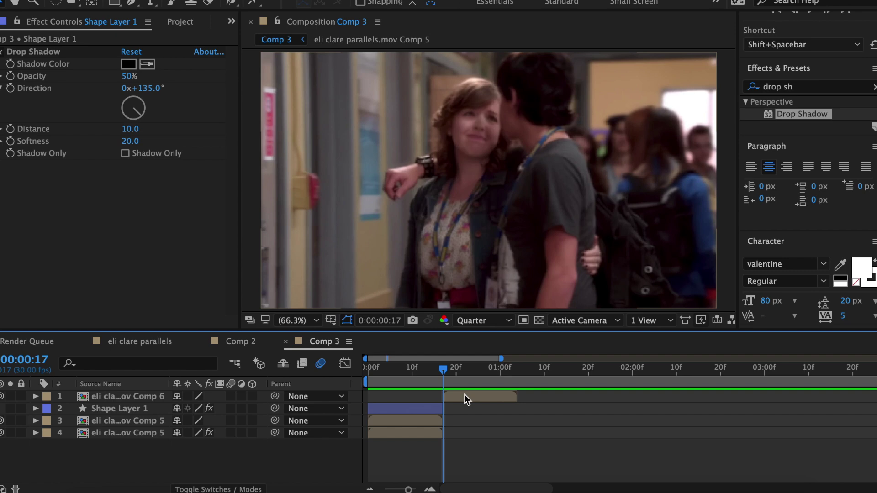
Duplicate the second clip and mask the couple on its upper copy by tracing their outline with the Pen tool
{"action": "left_click", "coordinate": [452, 397]}
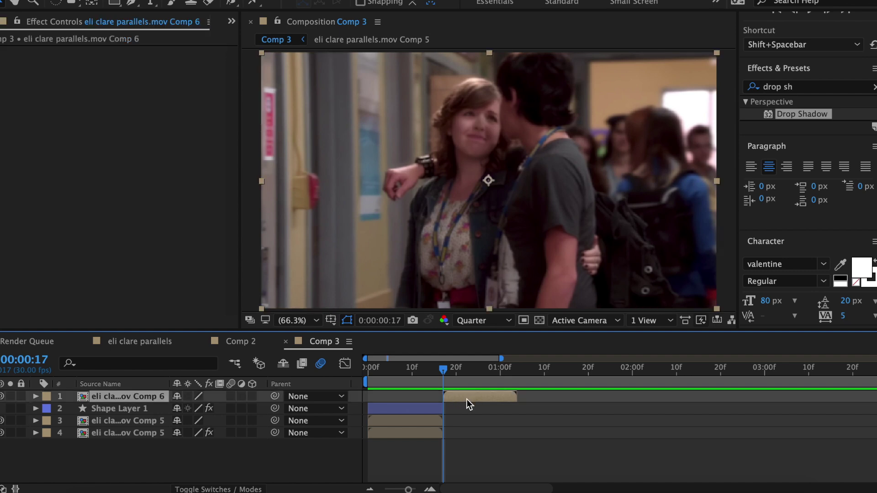
{"action": "key", "text": "super+d"}
{"action": "left_click", "coordinate": [132, 4]}
{"action": "left_click", "coordinate": [596, 307]}
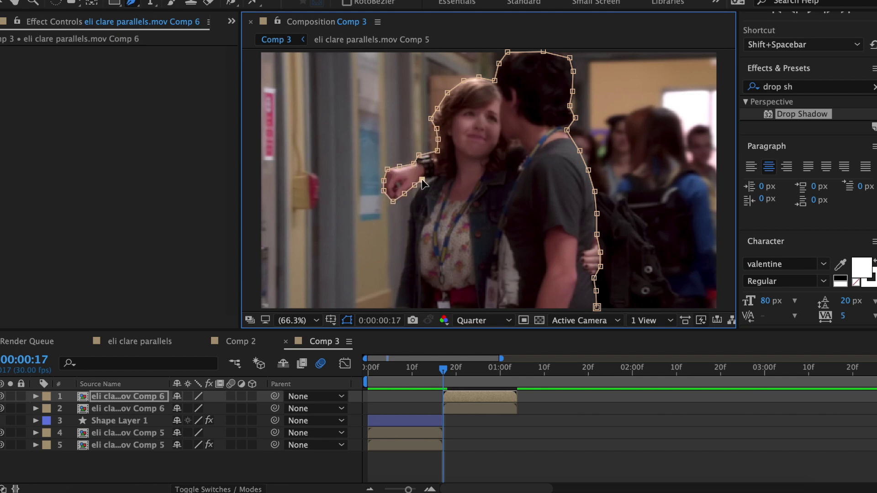
{"action": "left_click", "coordinate": [596, 308]}
Feather the mask on the upper copy of the second clip by 8.0 pixels
{"action": "key", "text": "f"}
{"action": "left_click", "coordinate": [192, 421]}
{"action": "type", "text": "8.0,8.0"}
{"action": "left_click", "coordinate": [36, 397]}
Apply S_BlurMoCurves to the lower copy of the second clip and set Wrap X and Wrap Y to Tile
{"action": "left_click", "coordinate": [465, 409]}
{"action": "left_click", "coordinate": [792, 86]}
{"action": "type", "text": "blurm"}
{"action": "double_click", "coordinate": [807, 114]}
{"action": "left_click", "coordinate": [167, 210]}
{"action": "left_click", "coordinate": [154, 238]}
{"action": "left_click", "coordinate": [160, 222]}
{"action": "left_click", "coordinate": [153, 249]}
Keyframe Shift Y from -450 at the second clip's start to 0 near its end
{"action": "left_click", "coordinate": [131, 149]}
{"action": "type", "text": "-450"}
{"action": "key", "text": "Return"}
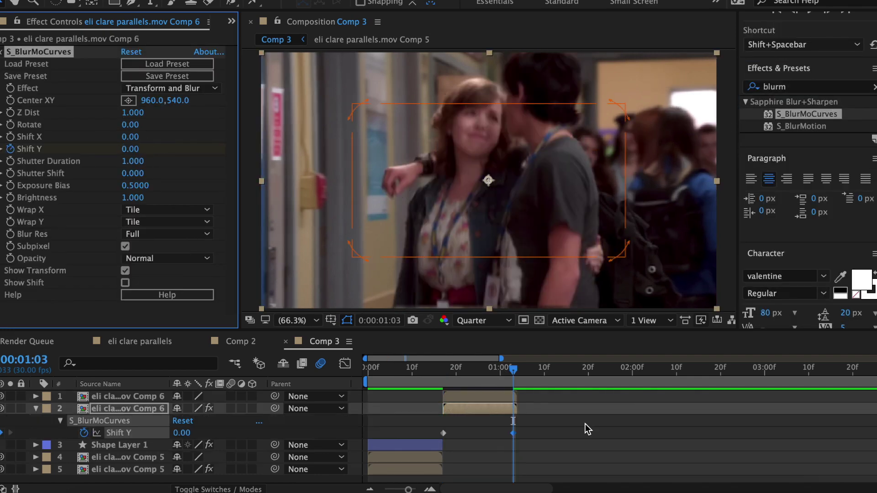
Ease the Shift Y keyframes and pull the first keyframe's graph handle upward for a fast start
{"action": "right_click", "coordinate": [444, 433]}
{"action": "key", "text": "F9"}
{"action": "key", "text": "shift+F3"}
{"action": "left_click_drag", "start_coordinate": [447, 411], "coordinate": [430, 417]}
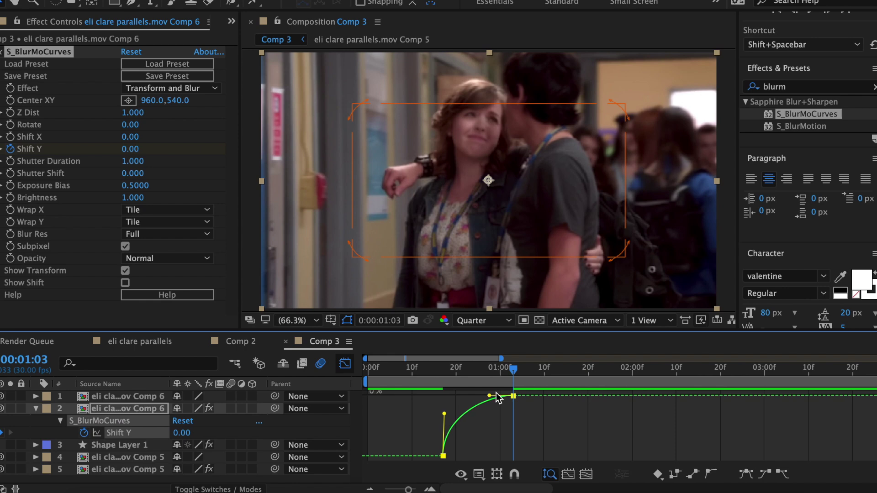
{"action": "key", "text": "shift+F3"}
{"action": "key", "text": "u"}
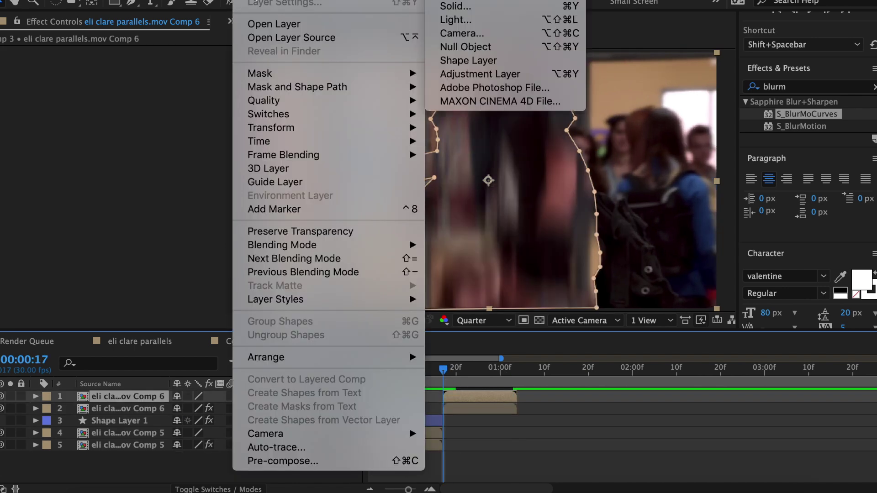
Add a new shape layer above the second clip's copies and trim both its ends to the clip's length
{"action": "left_click", "coordinate": [468, 60]}
{"action": "key", "text": "super+shift+d"}
{"action": "left_click", "coordinate": [436, 409]}
{"action": "key", "text": "Delete"}
{"action": "left_click", "coordinate": [519, 398]}
{"action": "key", "text": "super+shift+d"}
{"action": "key", "text": "Delete"}
{"action": "left_click", "coordinate": [455, 398]}
Trace a closed Pen tool path around the second couple on the new shape layer, slightly outside their outline
{"action": "left_click", "coordinate": [131, 2]}
{"action": "left_click", "coordinate": [496, 371]}
{"action": "left_click", "coordinate": [393, 306]}
{"action": "left_click", "coordinate": [397, 283]}
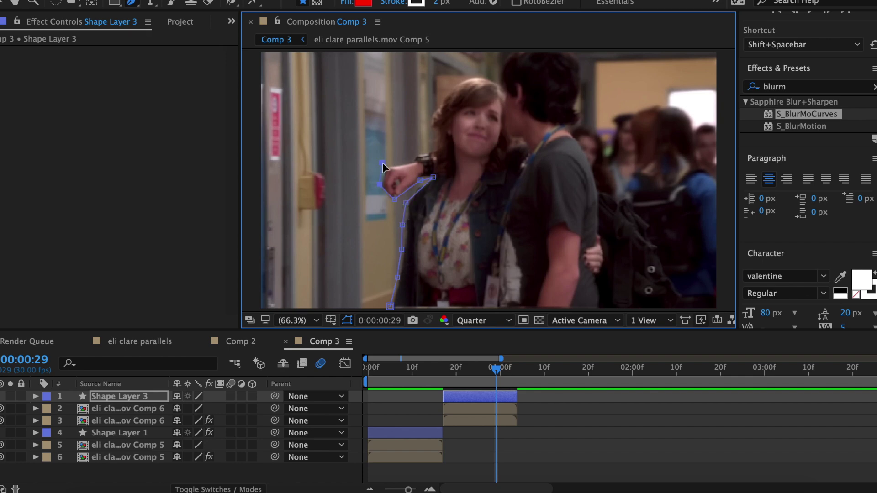
{"action": "left_click", "coordinate": [452, 83]}
{"action": "left_click", "coordinate": [498, 60]}
{"action": "left_click", "coordinate": [511, 51]}
{"action": "left_click", "coordinate": [576, 53]}
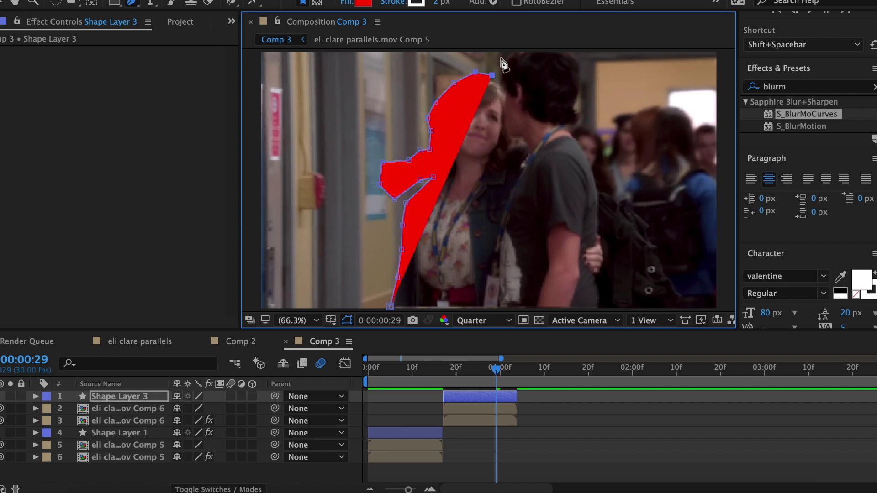
{"action": "left_click", "coordinate": [602, 308]}
{"action": "left_click", "coordinate": [390, 306]}
{"action": "left_click", "coordinate": [3, 3]}
Make the second outline's fill transparent and give it a 15 px stroke with a line cap matching the first outline
{"action": "left_click", "coordinate": [36, 396]}
{"action": "left_click", "coordinate": [60, 421]}
{"action": "left_click", "coordinate": [72, 457]}
{"action": "scroll", "coordinate": [150, 449], "scroll_direction": "down", "scroll_amount": 4}
{"action": "mouse_move", "coordinate": [182, 452]}
{"action": "left_mouse_down"}
{"action": "mouse_move", "coordinate": [137, 452]}
{"action": "mouse_move", "coordinate": [185, 444]}
{"action": "left_mouse_up"}
{"action": "left_click", "coordinate": [72, 403]}
{"action": "left_click", "coordinate": [72, 416]}
{"action": "left_click", "coordinate": [214, 456]}
{"action": "left_click", "coordinate": [201, 468]}
Add dashes to the second outline's stroke and set Dash to 45
{"action": "left_click", "coordinate": [85, 440]}
{"action": "left_click", "coordinate": [178, 440]}
{"action": "type", "text": "45"}
{"action": "key", "text": "Return"}
Keyframe the second outline's dash Offset over the clip, starting at frame 17 and increasing toward the end
{"action": "left_click", "coordinate": [109, 465]}
{"action": "scroll", "coordinate": [114, 465], "scroll_direction": "up", "scroll_amount": 5}
{"action": "left_click_drag", "start_coordinate": [496, 370], "coordinate": [443, 386]}
{"action": "scroll", "coordinate": [197, 456], "scroll_direction": "up", "scroll_amount": 2}
{"action": "scroll", "coordinate": [198, 455], "scroll_direction": "down", "scroll_amount": 5}
{"action": "left_click", "coordinate": [110, 446]}
{"action": "key", "text": "o"}
{"action": "left_click_drag", "start_coordinate": [182, 445], "coordinate": [228, 446]}
Move the second outline's bottom points below the frame edge and apply Drop Shadow to its shape layer
{"action": "left_click_drag", "start_coordinate": [390, 306], "coordinate": [389, 317]}
{"action": "left_click", "coordinate": [603, 310]}
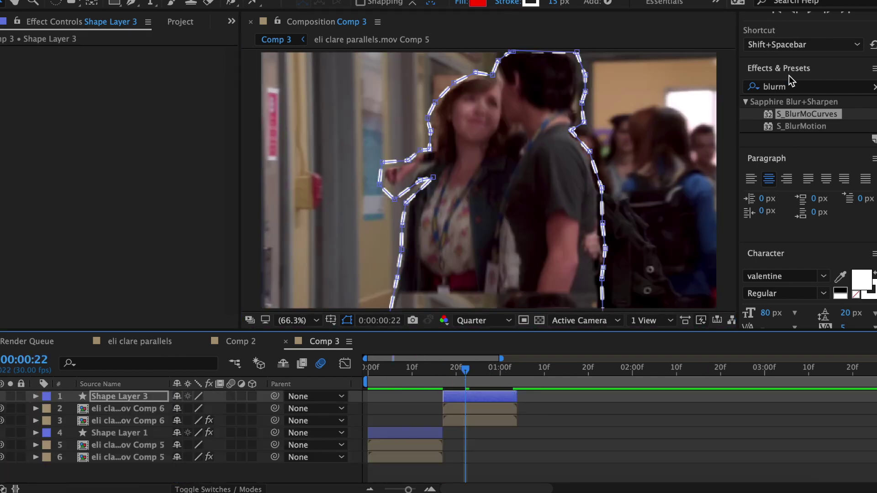
{"action": "type", "text": "drop"}
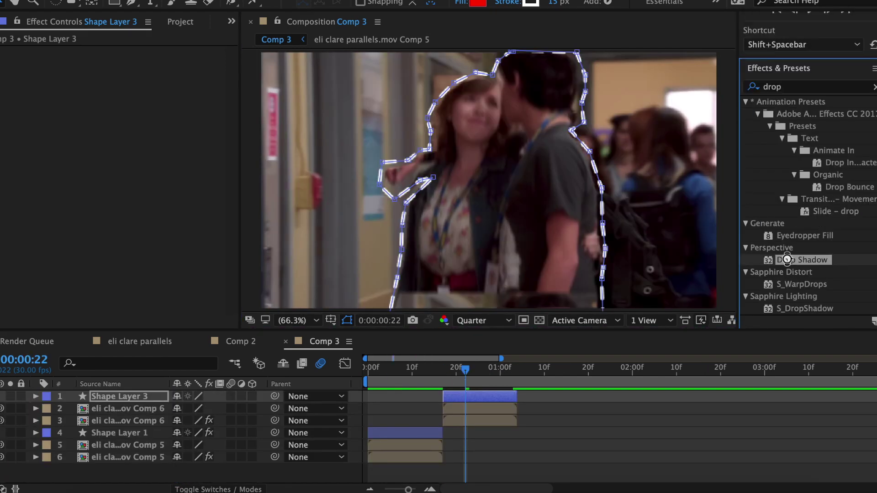
{"action": "double_click", "coordinate": [802, 259]}
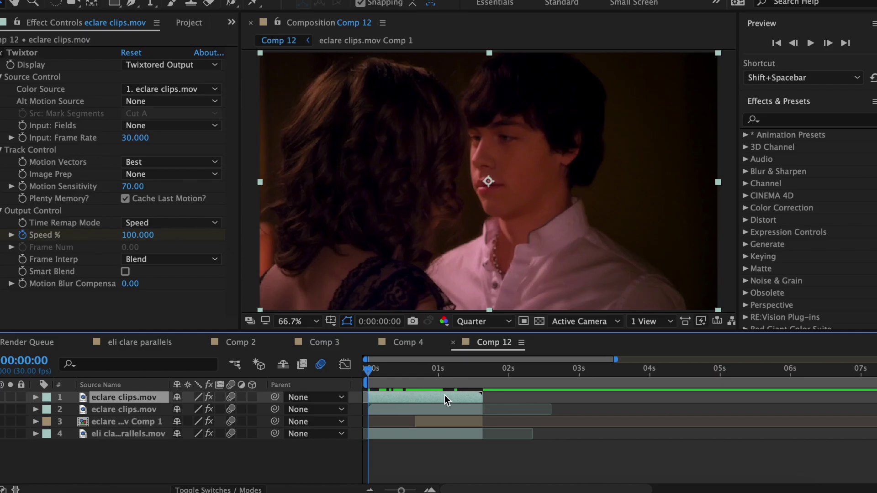
Pre-compose each of the two eclare clips.mov layers in Comp 12 separately
{"action": "right_click", "coordinate": [492, 228]}
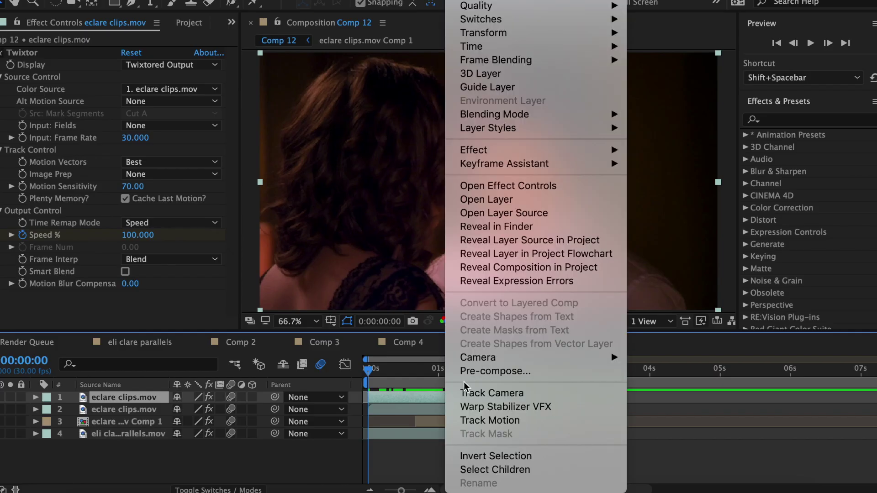
{"action": "left_click", "coordinate": [523, 302]}
{"action": "left_click", "coordinate": [556, 326]}
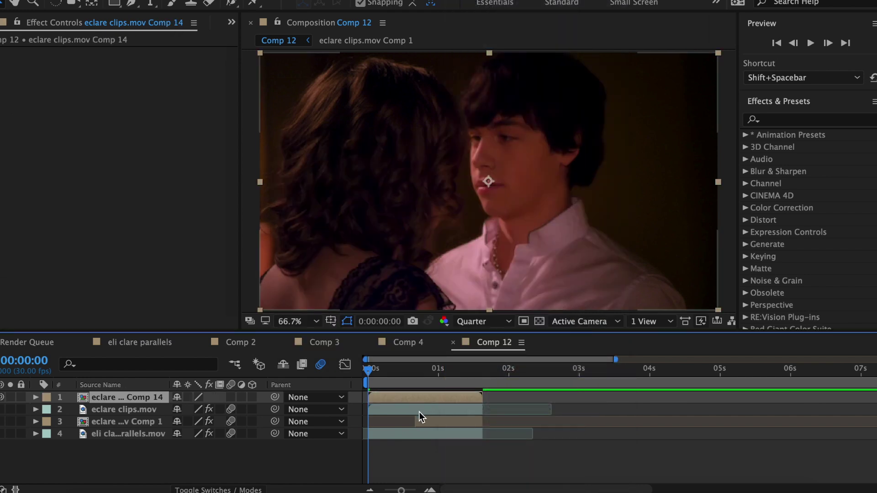
{"action": "left_click", "coordinate": [424, 408]}
{"action": "right_click", "coordinate": [438, 407]}
{"action": "left_click", "coordinate": [483, 370]}
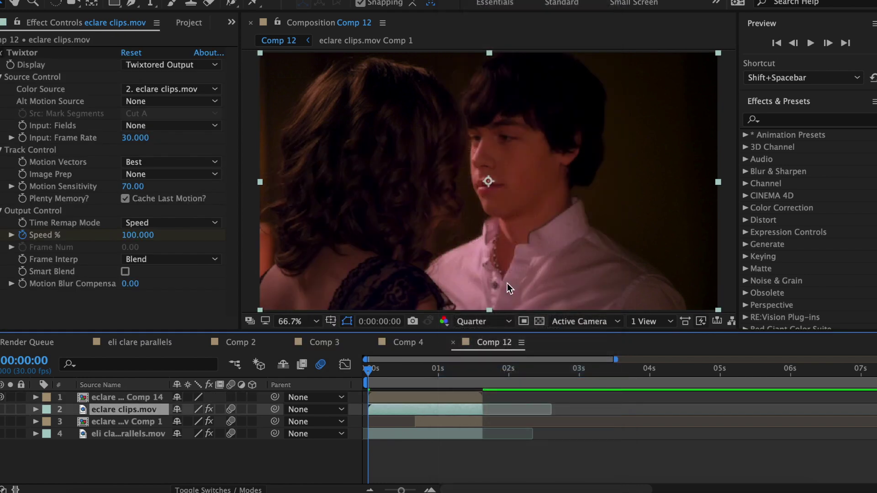
{"action": "left_click", "coordinate": [554, 326]}
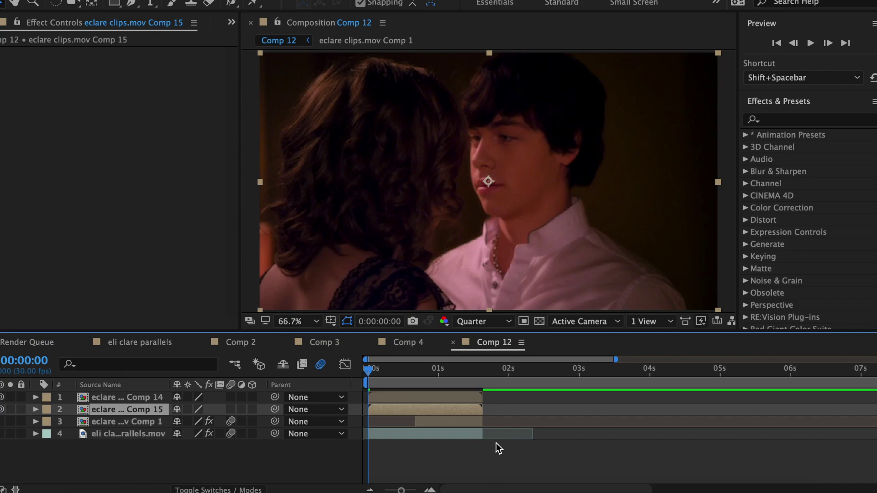
Draw a slanted four-point mask spanning the frame's height over the man's face on the top pre-composed clip
{"action": "left_click", "coordinate": [452, 397]}
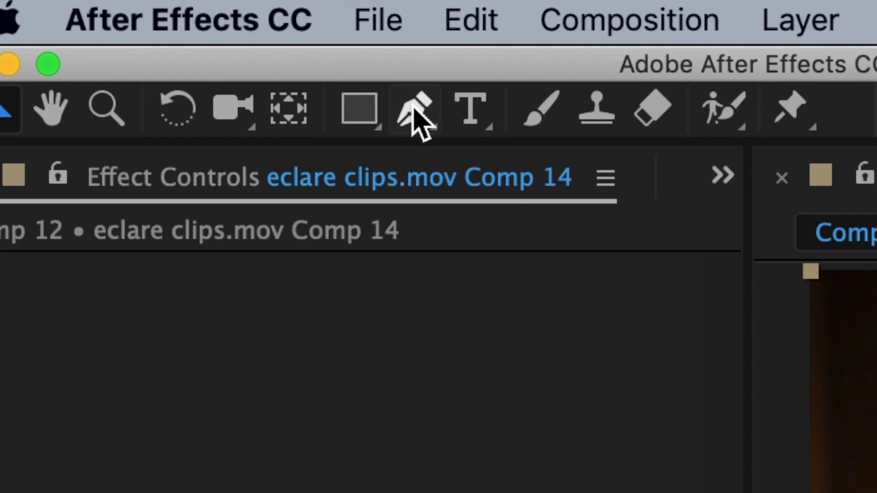
{"action": "left_click", "coordinate": [413, 109]}
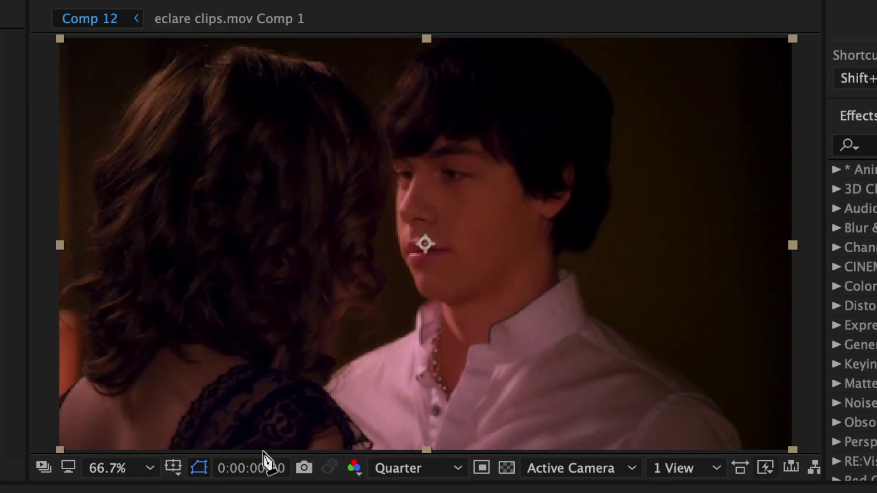
{"action": "left_click", "coordinate": [262, 449]}
{"action": "left_click", "coordinate": [435, 39]}
{"action": "left_click", "coordinate": [605, 39]}
{"action": "left_click", "coordinate": [429, 451]}
{"action": "left_click", "coordinate": [262, 449]}
Adjust the slanted mask's four corners so it forms an even diagonal strip around the man's face
{"action": "key", "text": "v"}
{"action": "left_click_drag", "start_coordinate": [429, 450], "coordinate": [458, 451]}
{"action": "left_click_drag", "start_coordinate": [262, 449], "coordinate": [301, 450]}
{"action": "left_click_drag", "start_coordinate": [435, 39], "coordinate": [413, 38]}
{"action": "left_click_drag", "start_coordinate": [603, 40], "coordinate": [575, 40]}
{"action": "left_click_drag", "start_coordinate": [458, 451], "coordinate": [471, 451]}
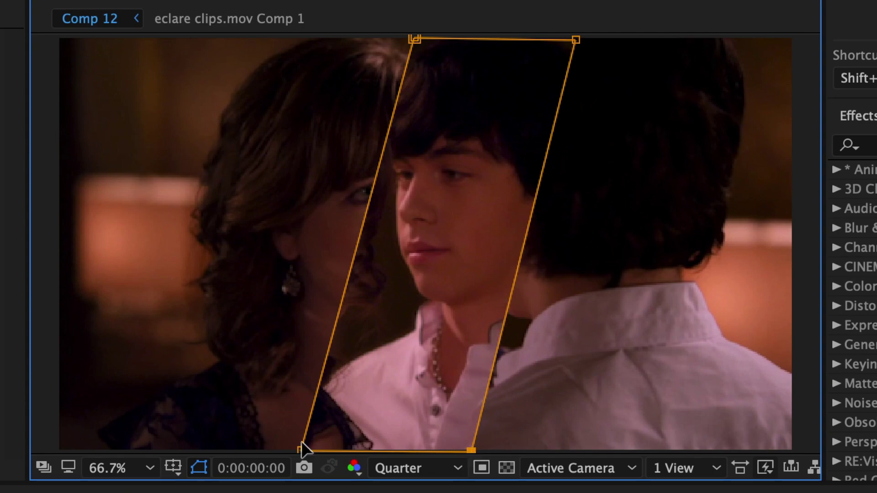
{"action": "left_click_drag", "start_coordinate": [301, 450], "coordinate": [307, 450]}
{"action": "left_click_drag", "start_coordinate": [471, 451], "coordinate": [485, 450]}
{"action": "left_click_drag", "start_coordinate": [575, 40], "coordinate": [589, 40]}
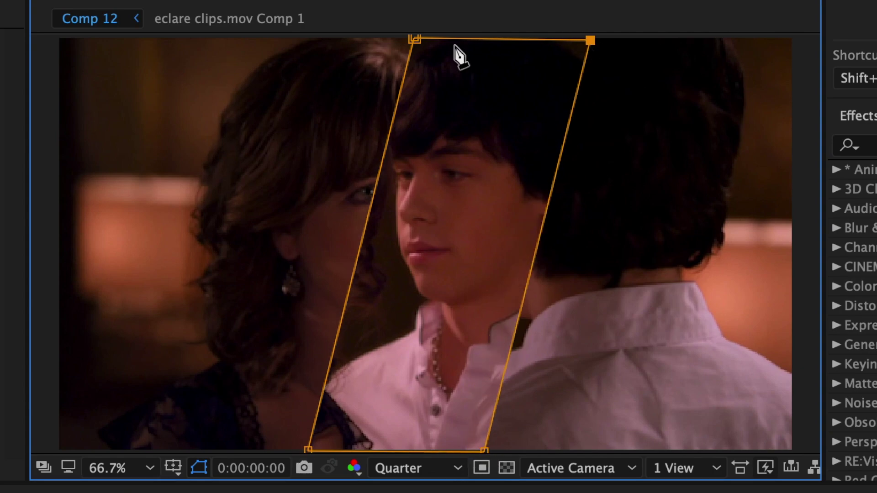
{"action": "left_click", "coordinate": [48, 115]}
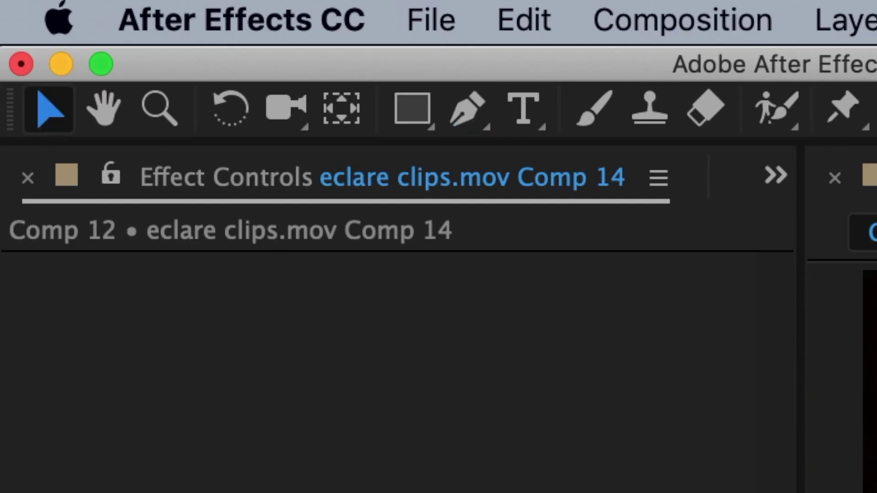
Set a Mask Path keyframe for Mask 1 on the top clip at frame 18
{"action": "key", "text": "m"}
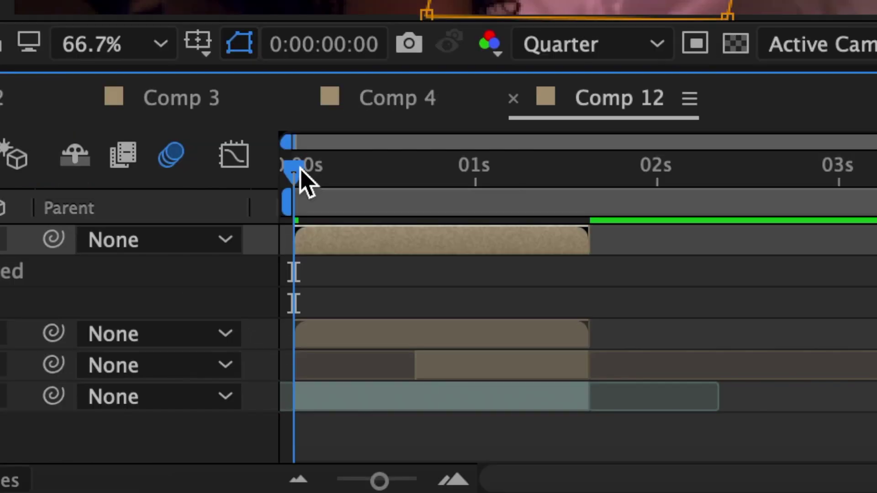
{"action": "left_click_drag", "start_coordinate": [303, 179], "coordinate": [409, 180]}
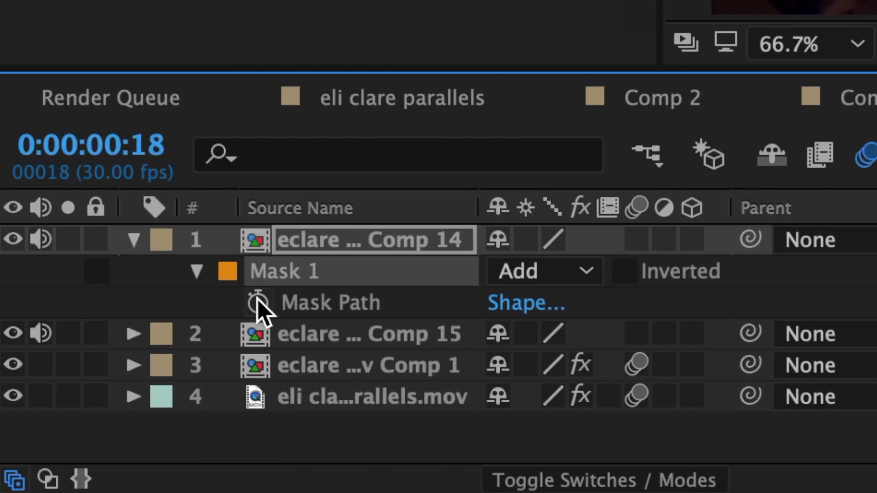
{"action": "left_click", "coordinate": [258, 302]}
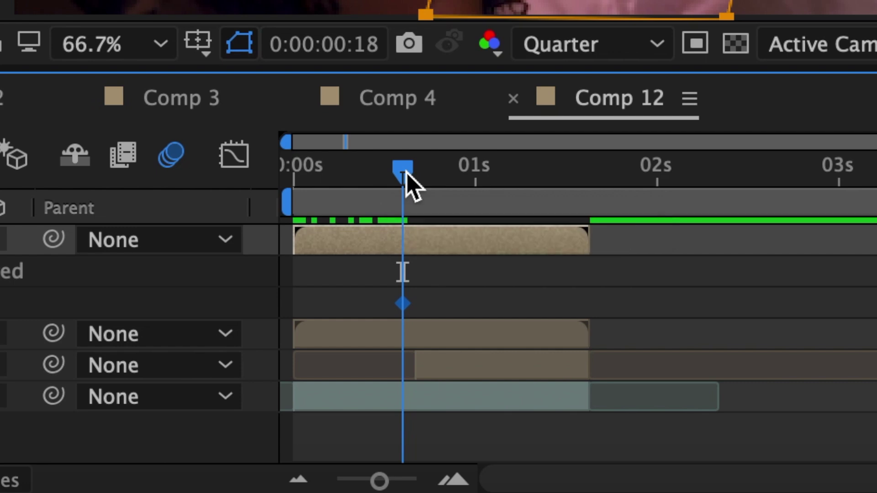
At frame 0, move both slanted sides of Mask 1 inward to narrow it to a thin diagonal strip
{"action": "left_click_drag", "start_coordinate": [409, 182], "coordinate": [280, 190]}
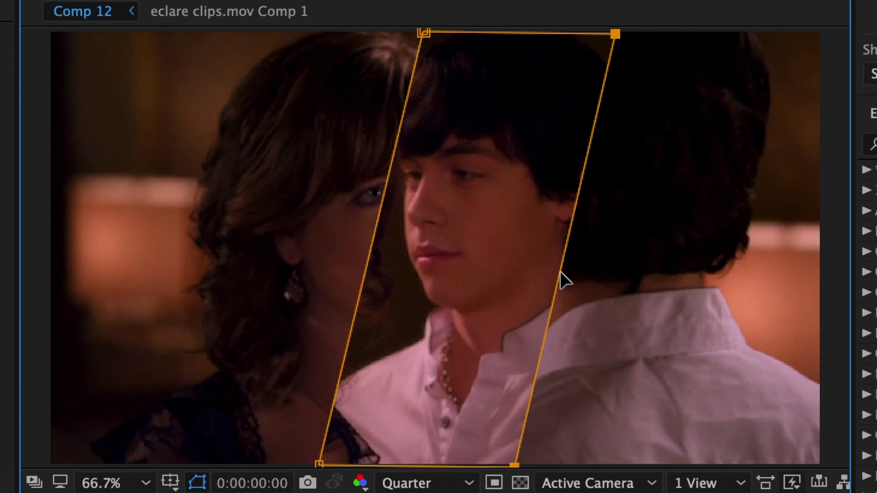
{"action": "left_click_drag", "start_coordinate": [560, 271], "coordinate": [473, 271]}
{"action": "left_click_drag", "start_coordinate": [368, 266], "coordinate": [456, 266]}
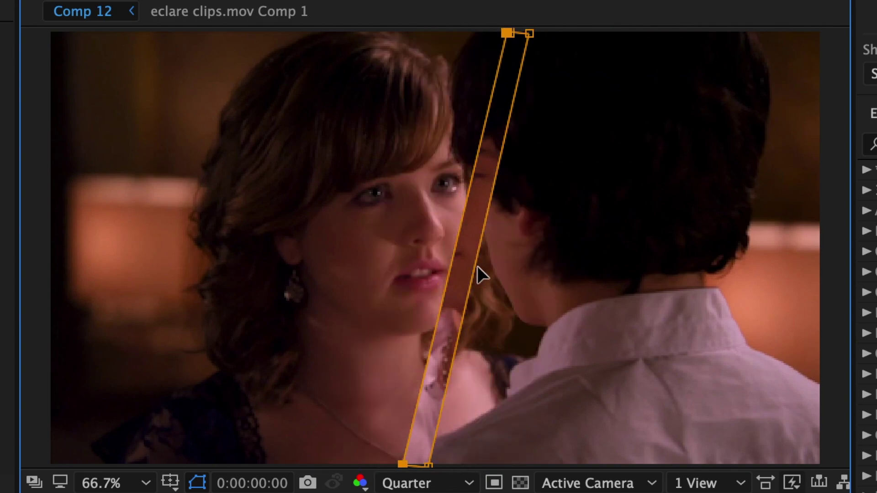
Apply Easy Ease to both Mask Path keyframes and shape their speed graph so it peaks near the start
{"action": "right_click", "coordinate": [121, 322]}
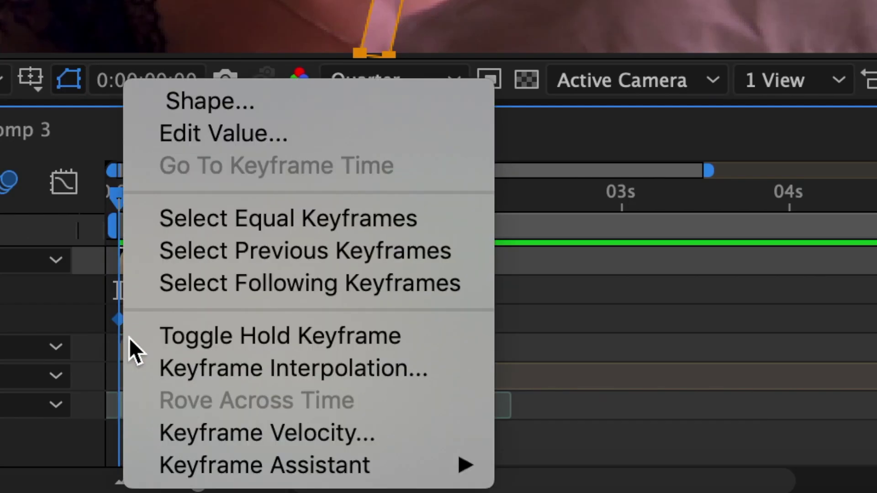
{"action": "mouse_move", "coordinate": [206, 466]}
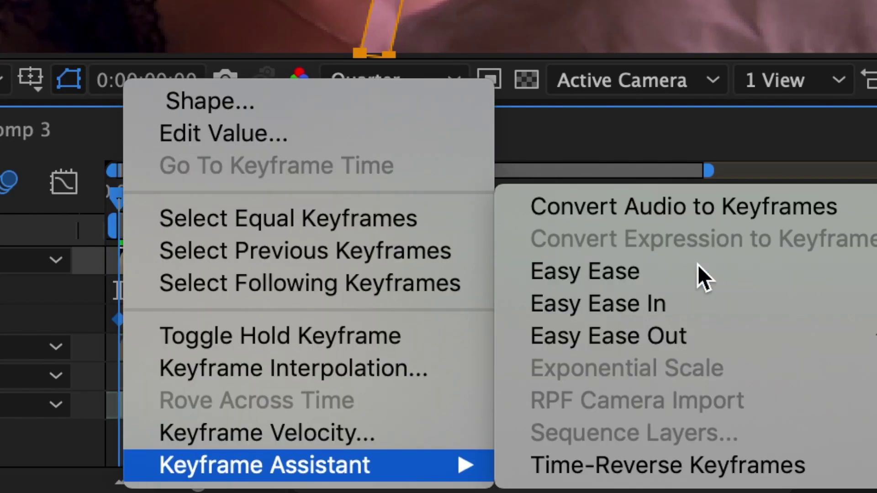
{"action": "left_click", "coordinate": [701, 274]}
{"action": "left_click", "coordinate": [63, 182]}
{"action": "left_click", "coordinate": [474, 385]}
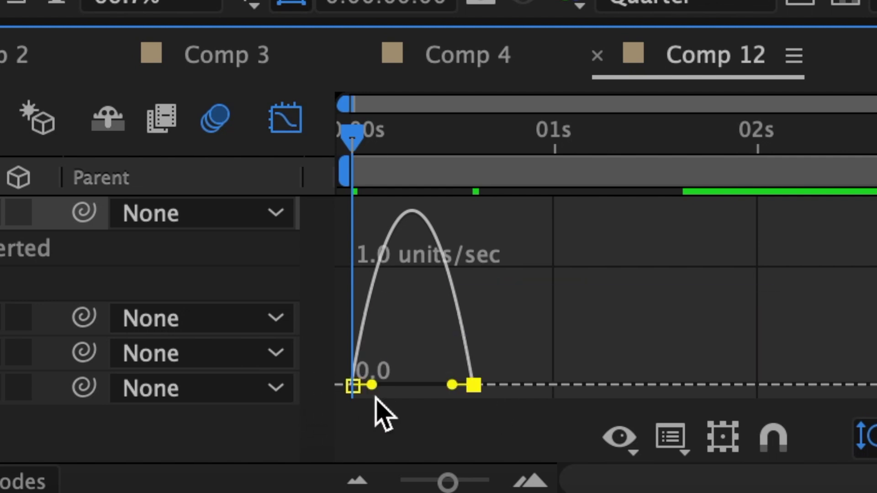
{"action": "left_click_drag", "start_coordinate": [371, 386], "coordinate": [356, 389]}
{"action": "left_click_drag", "start_coordinate": [451, 385], "coordinate": [414, 389]}
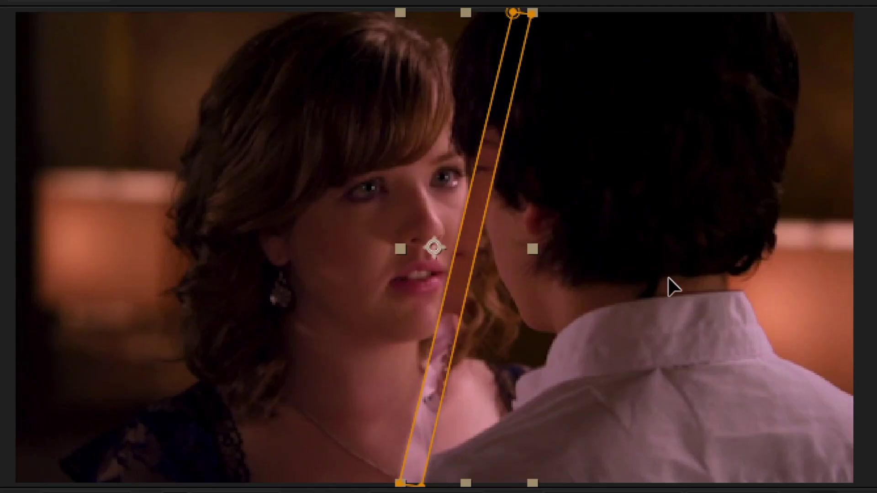
Move the masked strip over to the right side of the frame and apply the Drop Shadow effect to its layer
{"action": "key", "text": "space"}
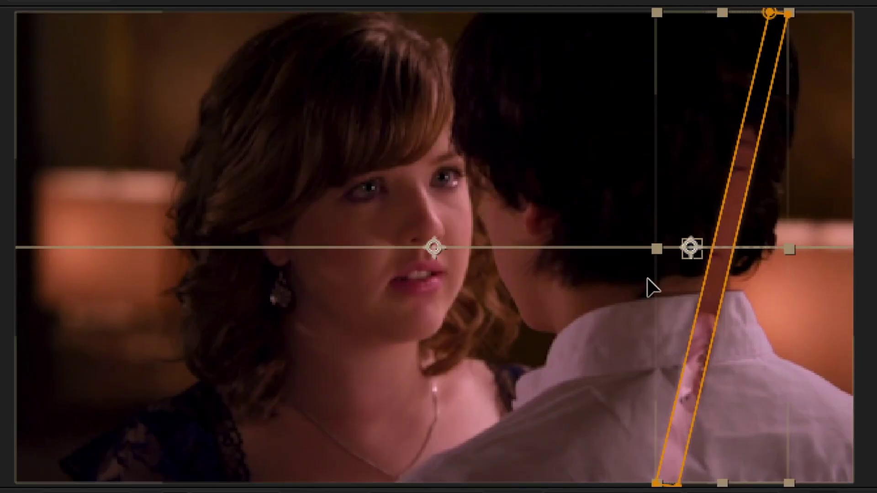
{"action": "type", "text": "drop "}
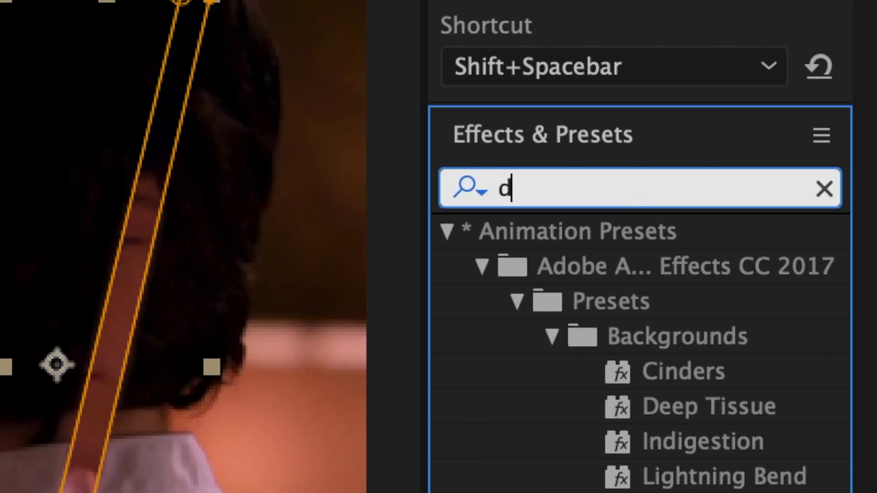
{"action": "type", "text": "sh"}
{"action": "left_click_drag", "start_coordinate": [625, 275], "coordinate": [417, 401]}
Set the Drop Shadow's Distance and Softness to 30
{"action": "left_click", "coordinate": [126, 131]}
{"action": "type", "text": "30"}
{"action": "key", "text": "Return"}
{"action": "left_click", "coordinate": [396, 331]}
{"action": "type", "text": "3"}
{"action": "key", "text": "Return"}
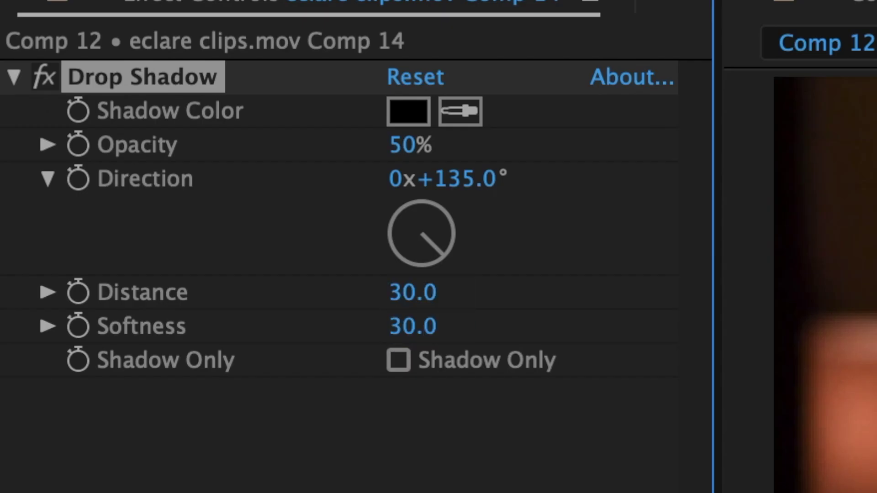
Pre-compose the top clip together with its mask and drop shadow
{"action": "right_click", "coordinate": [397, 398]}
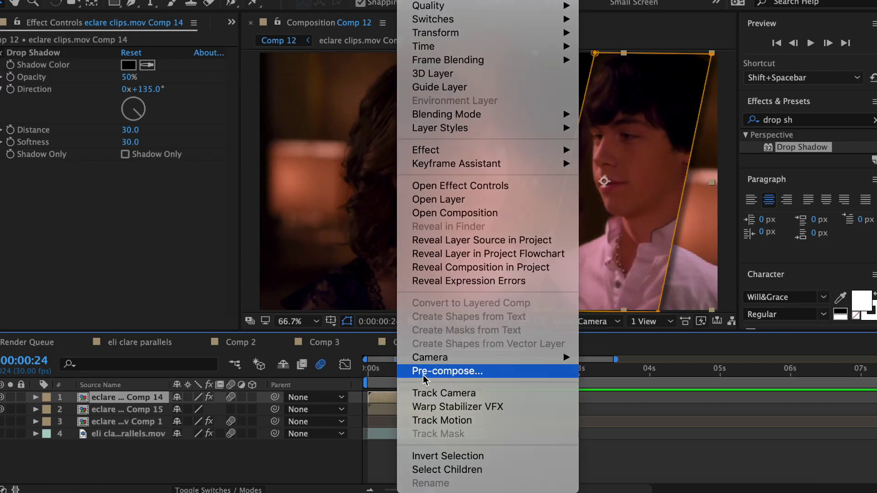
{"action": "left_click", "coordinate": [424, 375]}
{"action": "left_click", "coordinate": [550, 327]}
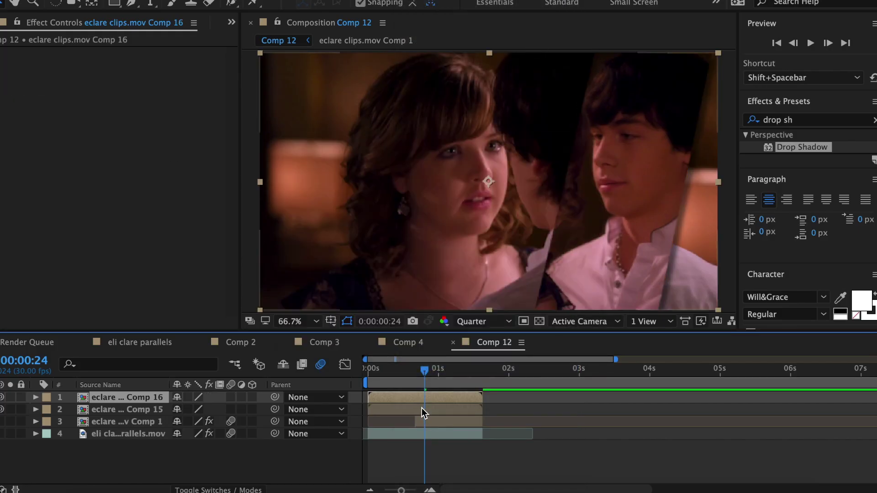
Draw a four-point diagonal mask around the woman's face on the second clip, slanted opposite to the first, and even out its corners
{"action": "left_click", "coordinate": [409, 409]}
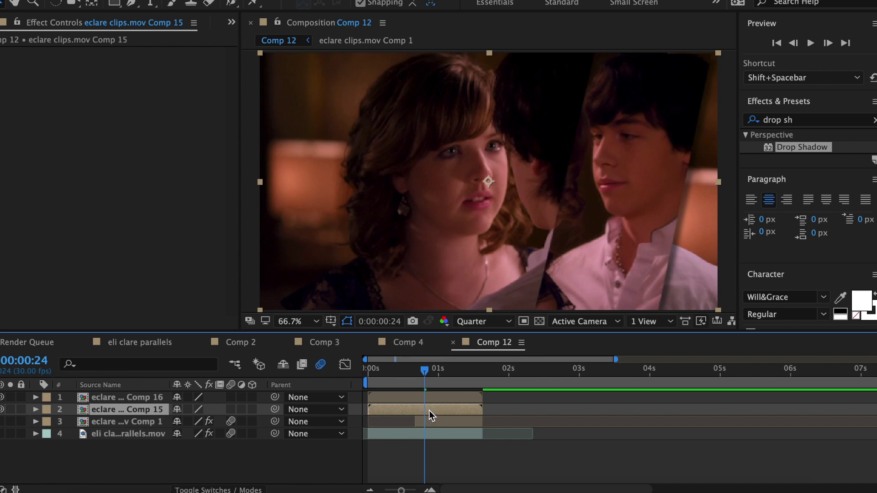
{"action": "left_click", "coordinate": [132, 4]}
{"action": "left_click", "coordinate": [493, 53]}
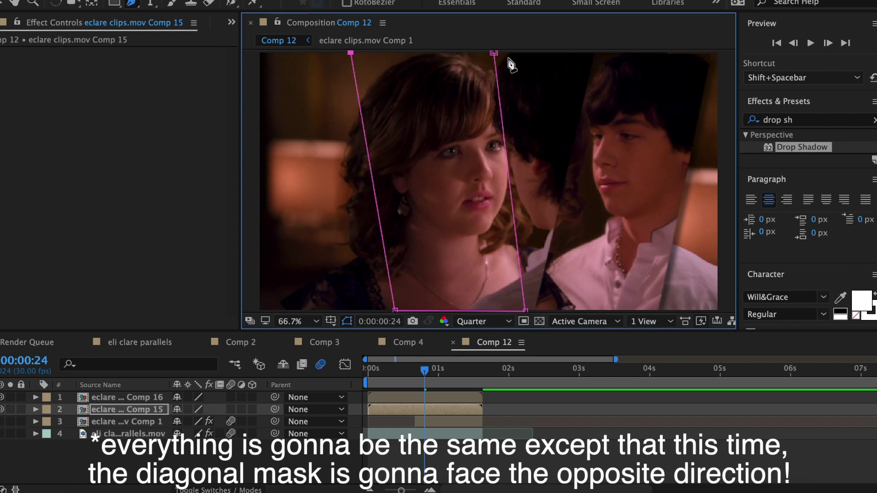
{"action": "left_click", "coordinate": [494, 53]}
{"action": "left_click_drag", "start_coordinate": [350, 53], "coordinate": [372, 53]}
{"action": "left_click_drag", "start_coordinate": [395, 310], "coordinate": [413, 311]}
{"action": "left_click_drag", "start_coordinate": [525, 311], "coordinate": [528, 311]}
{"action": "key", "text": "m"}
{"action": "left_click", "coordinate": [2, 3]}
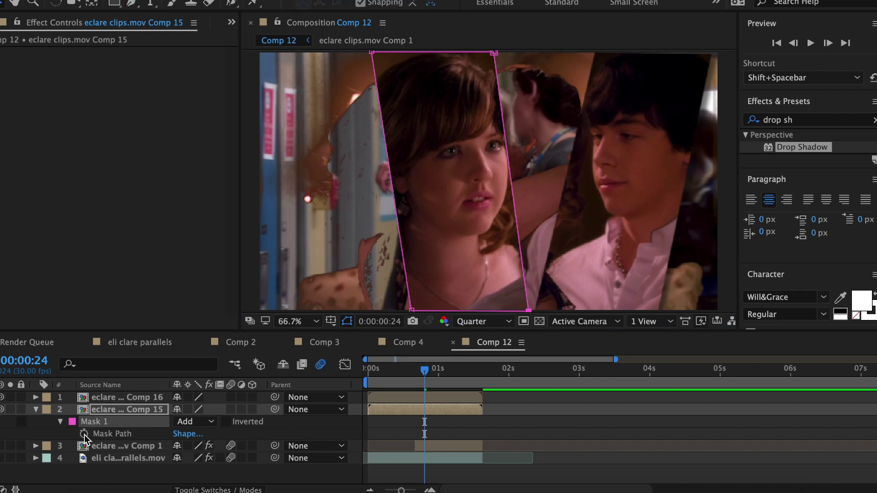
Keyframe the second clip's Mask Path and narrow the mask to a thin diagonal strip at frame 0
{"action": "left_click", "coordinate": [85, 433]}
{"action": "left_click_drag", "start_coordinate": [424, 434], "coordinate": [413, 434]}
{"action": "left_click_drag", "start_coordinate": [424, 371], "coordinate": [367, 371]}
{"action": "left_click", "coordinate": [1, 434]}
{"action": "left_click", "coordinate": [399, 413]}
{"action": "left_click_drag", "start_coordinate": [505, 129], "coordinate": [465, 133]}
{"action": "key", "text": "super+z"}
{"action": "left_click_drag", "start_coordinate": [387, 147], "coordinate": [447, 150]}
Apply Easy Ease to both Mask Path keyframes of the second clip
{"action": "left_click_drag", "start_coordinate": [432, 425], "coordinate": [383, 457]}
{"action": "right_click", "coordinate": [369, 434]}
{"action": "mouse_move", "coordinate": [442, 480]}
{"action": "left_click", "coordinate": [544, 402]}
{"action": "left_click", "coordinate": [344, 364]}
{"action": "left_click", "coordinate": [344, 365]}
{"action": "left_click", "coordinate": [37, 410]}
Apply Drop Shadow to the second clip and move its strip to the left side of the frame
{"action": "left_click_drag", "start_coordinate": [802, 147], "coordinate": [168, 143]}
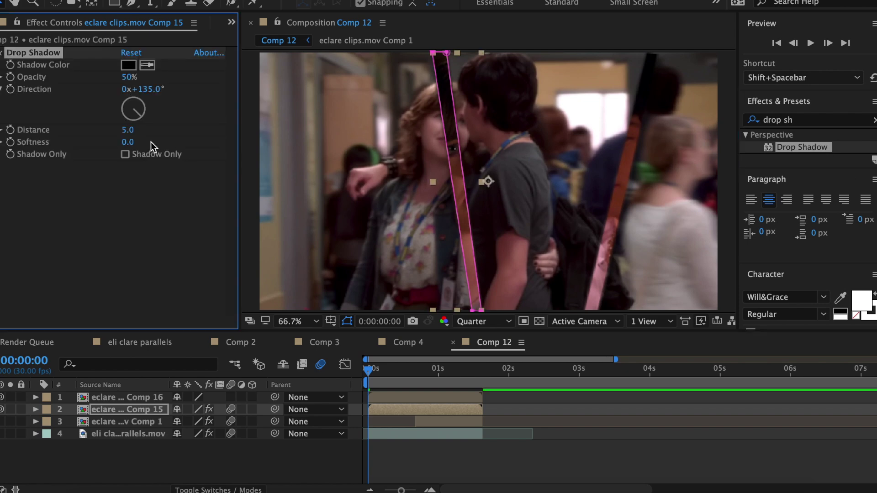
{"action": "key", "text": "Return"}
{"action": "left_click", "coordinate": [412, 375]}
{"action": "left_click_drag", "start_coordinate": [488, 196], "coordinate": [379, 196]}
Pre-compose the second clip together with its mask and drop shadow
{"action": "right_click", "coordinate": [408, 410]}
{"action": "left_click", "coordinate": [483, 370]}
{"action": "left_click", "coordinate": [555, 325]}
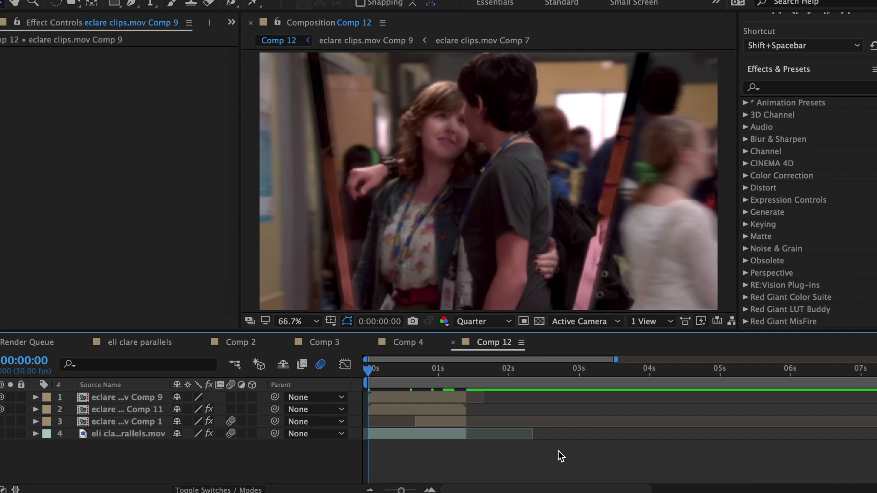
Apply the S_BlurMoCurves effect to both pre-composed strip layers
{"action": "left_click", "coordinate": [808, 88]}
{"action": "type", "text": "blurmo"}
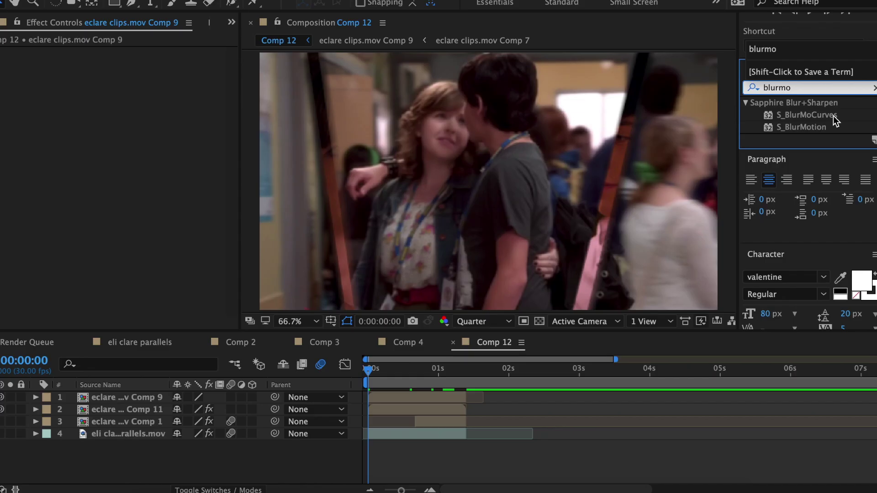
{"action": "left_click_drag", "start_coordinate": [835, 120], "coordinate": [441, 397]}
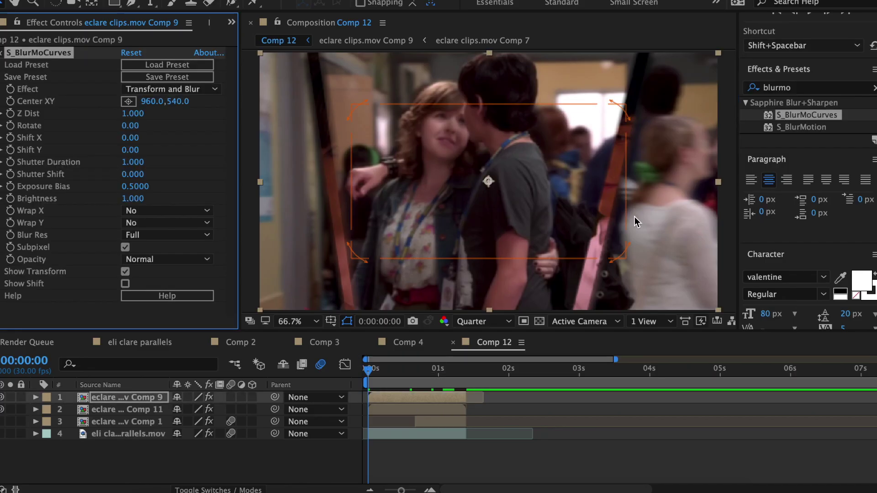
{"action": "left_click_drag", "start_coordinate": [804, 117], "coordinate": [385, 410]}
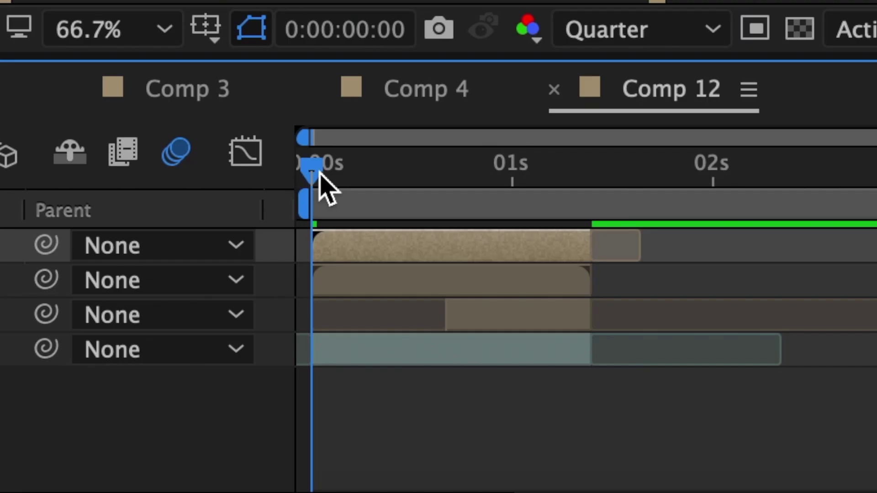
Keyframe the top layer's BlurMoCurves Shift X from 0 at frame 2 to -1220 at the layer's end
{"action": "left_click_drag", "start_coordinate": [320, 172], "coordinate": [334, 172]}
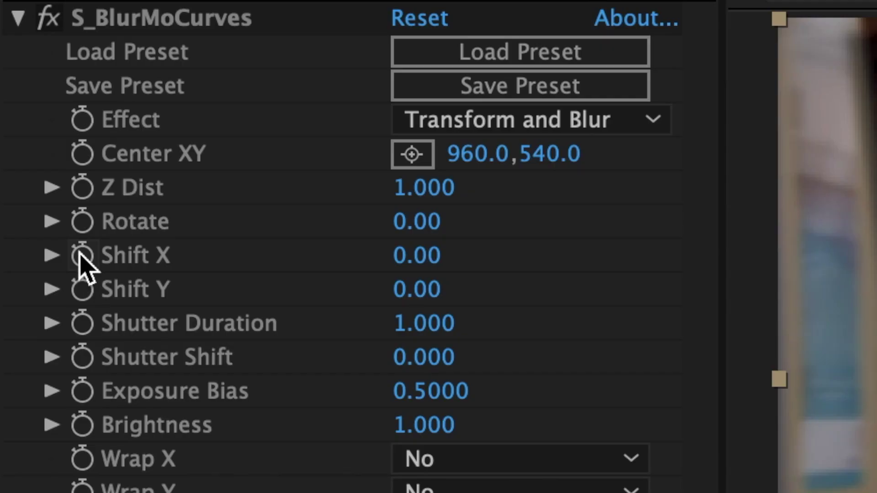
{"action": "left_click", "coordinate": [77, 254]}
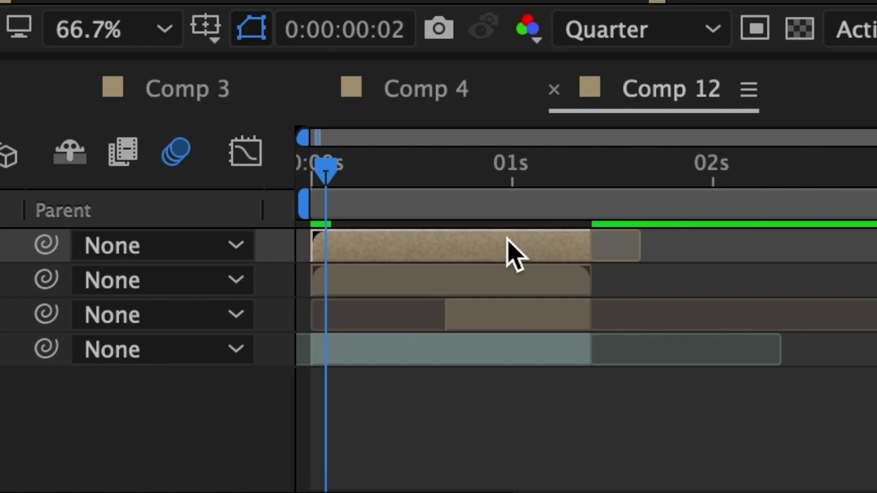
{"action": "key", "text": "o"}
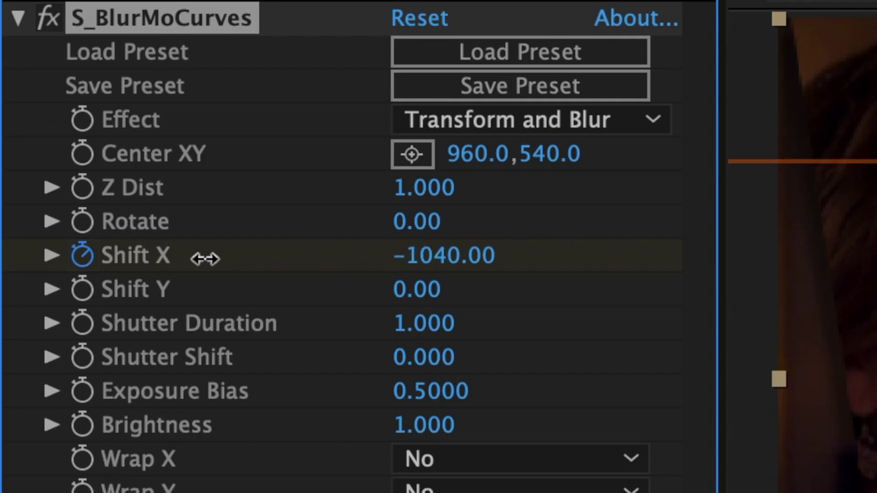
{"action": "left_click_drag", "start_coordinate": [204, 256], "coordinate": [186, 260]}
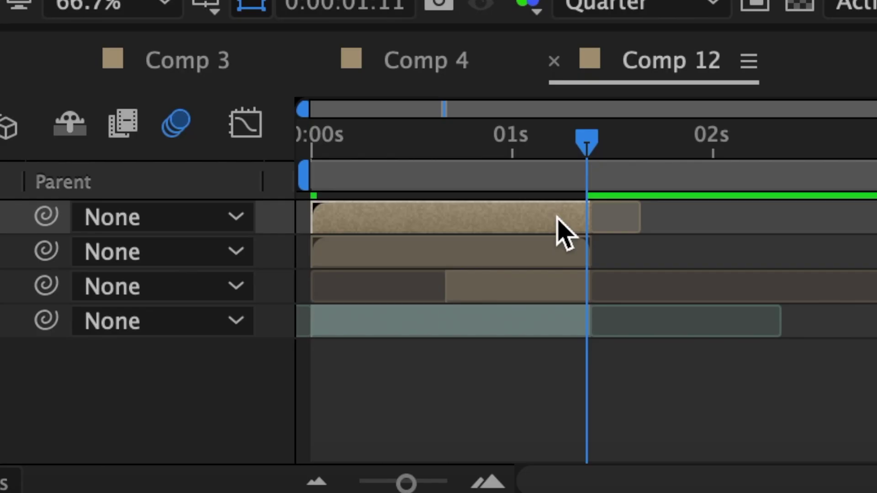
Apply Easy Ease to both Shift X keyframes of the top layer
{"action": "key", "text": "u"}
{"action": "left_click_drag", "start_coordinate": [696, 287], "coordinate": [293, 288]}
{"action": "right_click", "coordinate": [326, 288]}
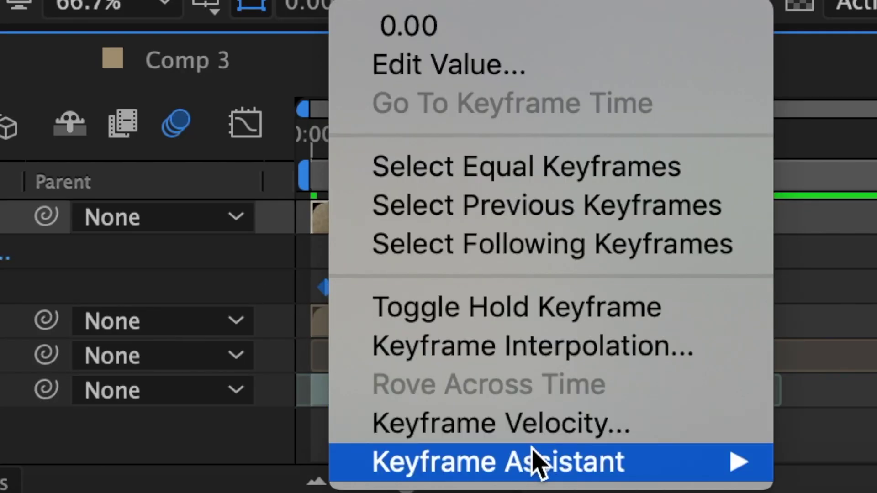
{"action": "mouse_move", "coordinate": [530, 452]}
{"action": "left_click", "coordinate": [529, 220]}
Extend both Shift X speed handles toward the middle of the graph to make a steep central peak
{"action": "left_click", "coordinate": [249, 119]}
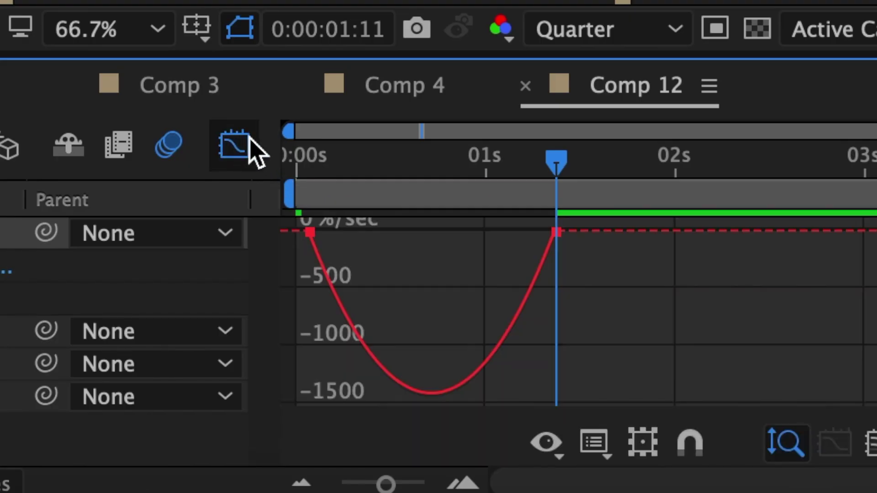
{"action": "left_click", "coordinate": [556, 233]}
{"action": "left_click_drag", "start_coordinate": [557, 158], "coordinate": [427, 169]}
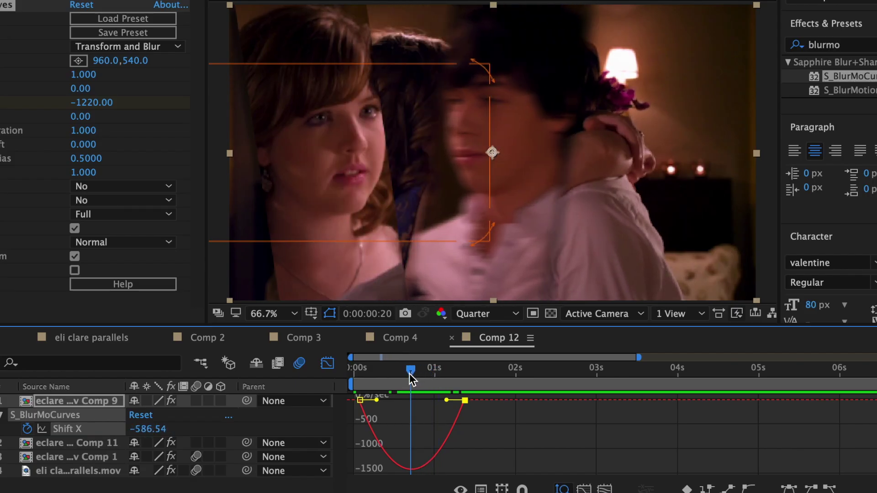
{"action": "left_click_drag", "start_coordinate": [413, 379], "coordinate": [409, 377]}
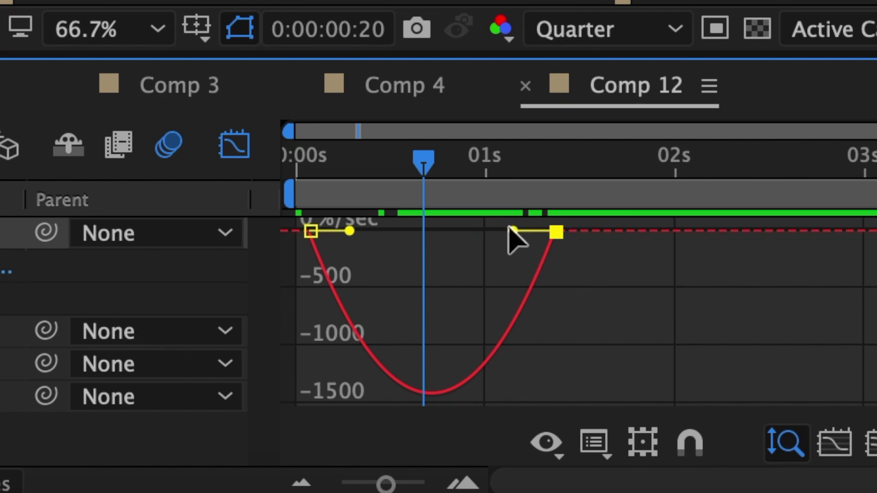
{"action": "left_click_drag", "start_coordinate": [512, 230], "coordinate": [472, 231]}
{"action": "left_click_drag", "start_coordinate": [350, 231], "coordinate": [391, 231]}
{"action": "left_click_drag", "start_coordinate": [472, 231], "coordinate": [455, 231]}
{"action": "mouse_move", "coordinate": [393, 232]}
{"action": "left_mouse_down"}
{"action": "mouse_move", "coordinate": [413, 230]}
{"action": "mouse_move", "coordinate": [405, 231]}
{"action": "left_mouse_up"}
{"action": "left_click_drag", "start_coordinate": [309, 237], "coordinate": [311, 226]}
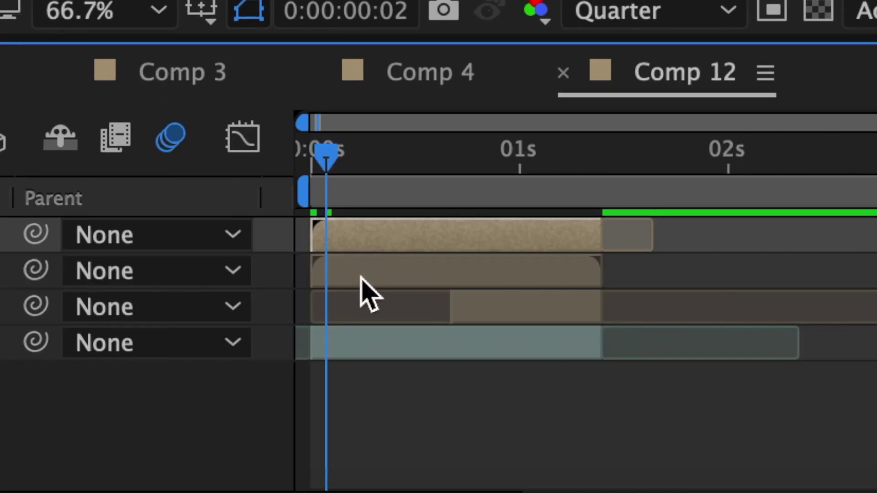
Keyframe the second layer's BlurMoCurves Shift X from 0 at frame 2 to 1240 at the layer's end
{"action": "left_click", "coordinate": [347, 275]}
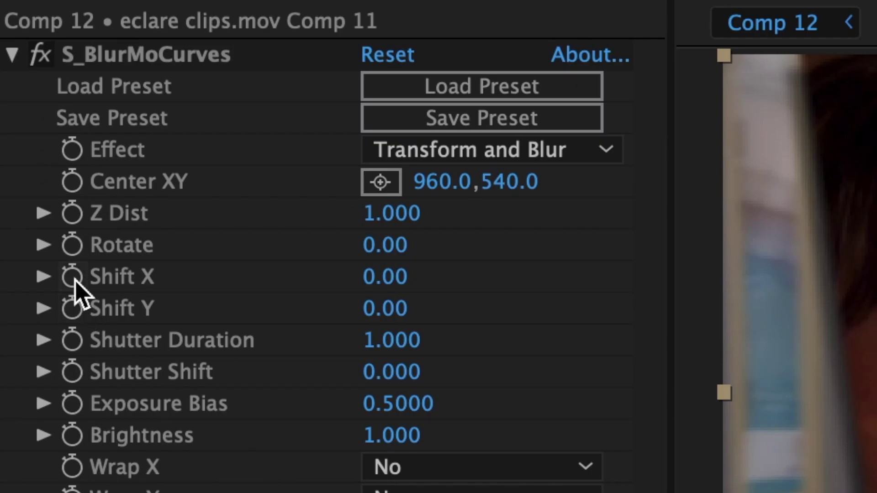
{"action": "left_click", "coordinate": [72, 276]}
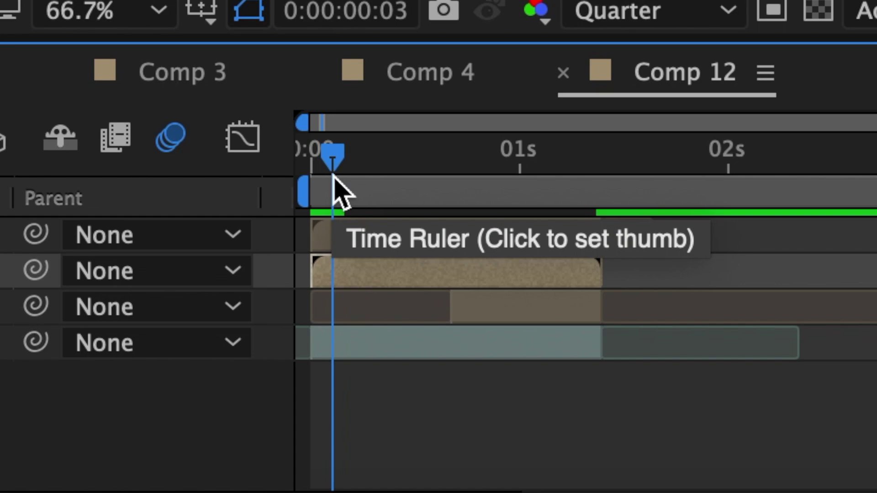
{"action": "key", "text": "o"}
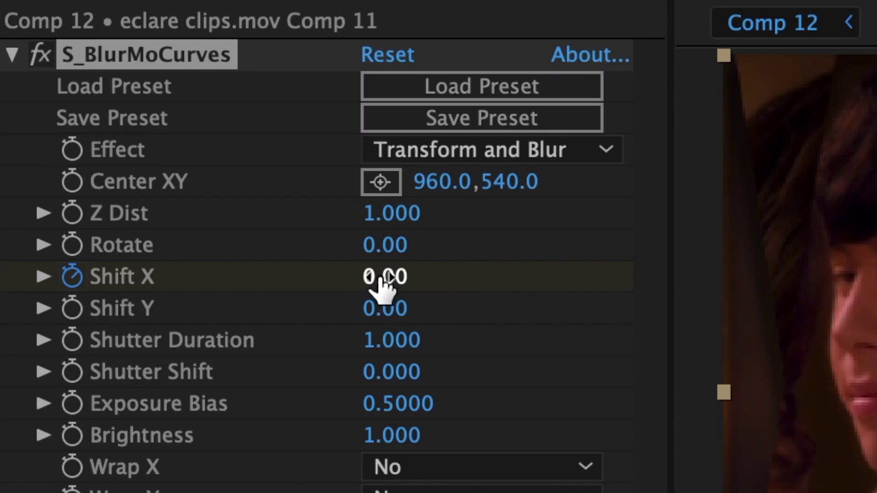
{"action": "left_click_drag", "start_coordinate": [382, 277], "coordinate": [479, 273]}
{"action": "left_click_drag", "start_coordinate": [550, 268], "coordinate": [587, 264]}
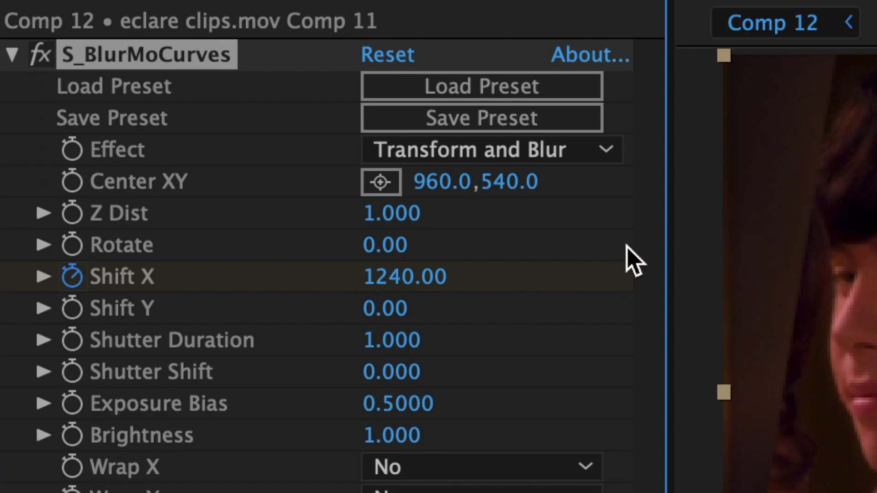
Apply Easy Ease to both Shift X keyframes of the second layer and show their speed graph
{"action": "key", "text": "u"}
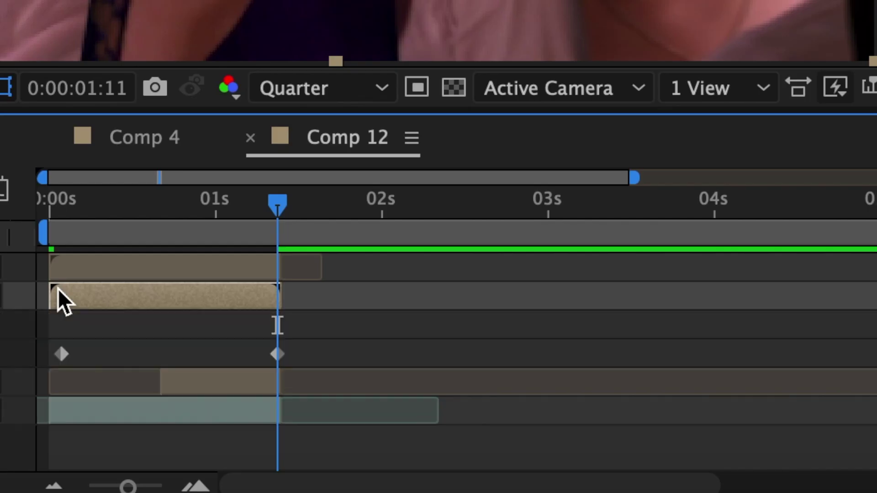
{"action": "left_click_drag", "start_coordinate": [306, 350], "coordinate": [1, 379]}
{"action": "right_click", "coordinate": [63, 352]}
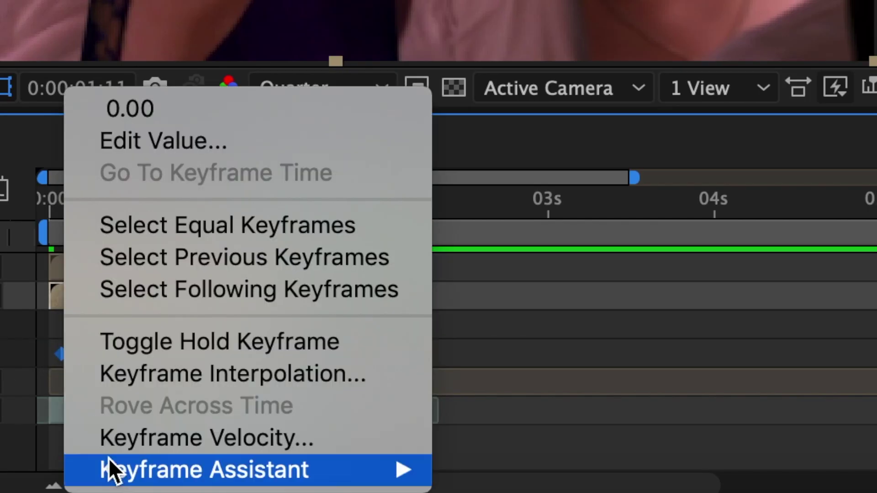
{"action": "mouse_move", "coordinate": [119, 470]}
{"action": "left_click", "coordinate": [486, 281]}
{"action": "left_click", "coordinate": [233, 118]}
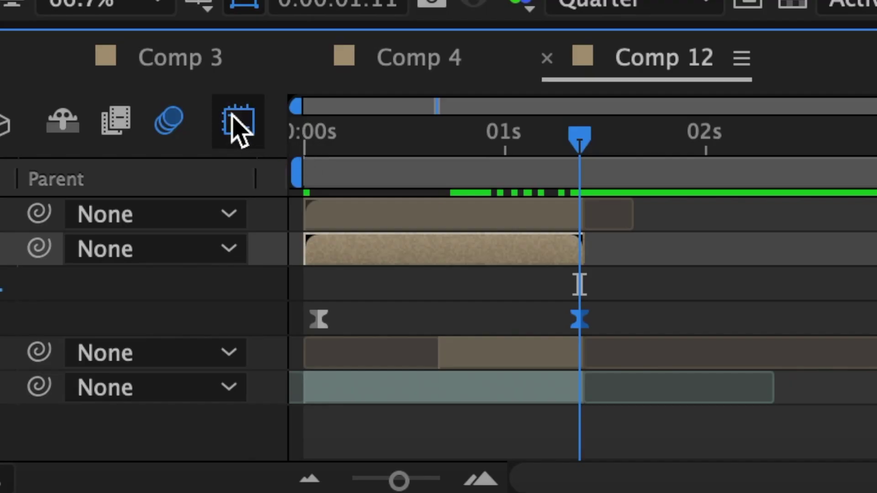
Extend the second layer's Shift X speed handles toward the middle of the graph to form a steep peak around frame 20
{"action": "left_click_drag", "start_coordinate": [581, 140], "coordinate": [471, 147]}
{"action": "left_click_drag", "start_coordinate": [392, 357], "coordinate": [377, 358]}
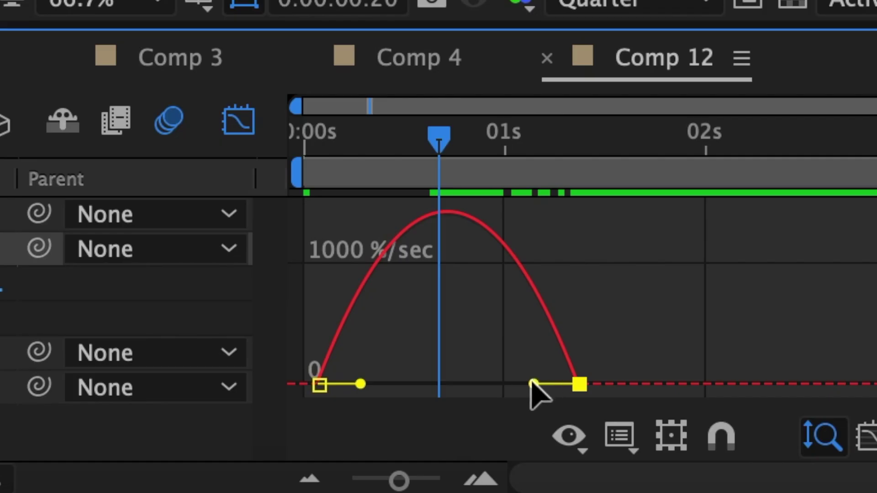
{"action": "left_click_drag", "start_coordinate": [533, 383], "coordinate": [480, 384]}
{"action": "left_click_drag", "start_coordinate": [360, 384], "coordinate": [425, 383]}
{"action": "left_click_drag", "start_coordinate": [480, 384], "coordinate": [462, 384]}
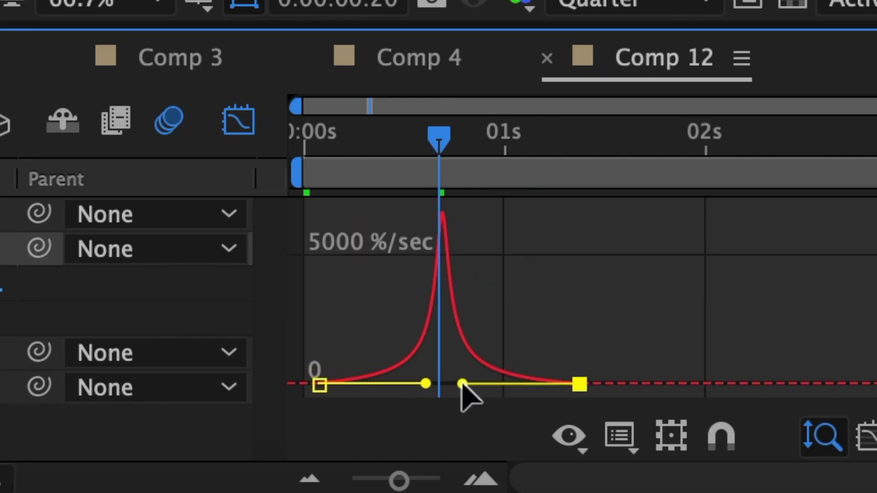
{"action": "left_click_drag", "start_coordinate": [320, 385], "coordinate": [318, 395]}
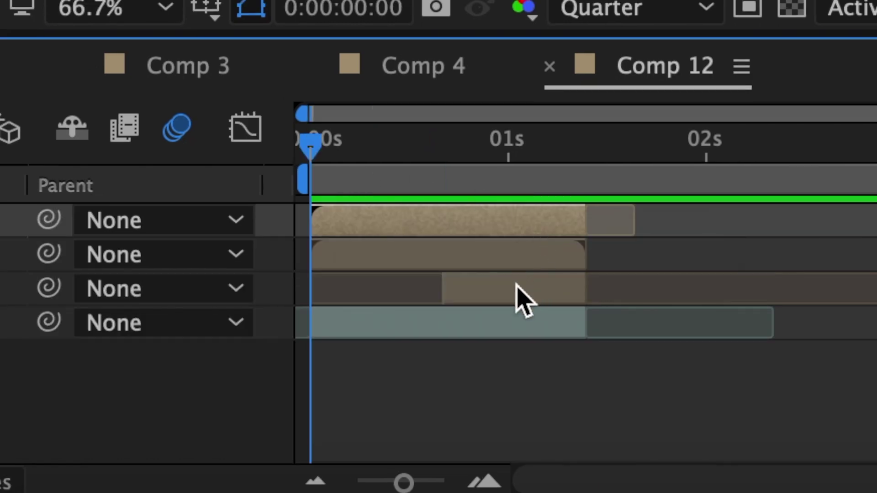
Keyframe the third layer's Opacity from 0% at frame 20 to 100% at frame 28
{"action": "left_click", "coordinate": [517, 292]}
{"action": "left_click_drag", "start_coordinate": [388, 157], "coordinate": [441, 157]}
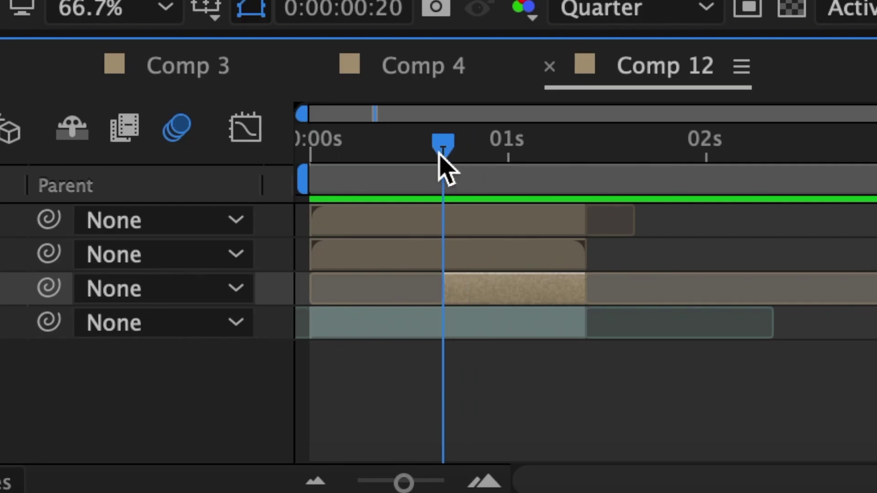
{"action": "key", "text": "t"}
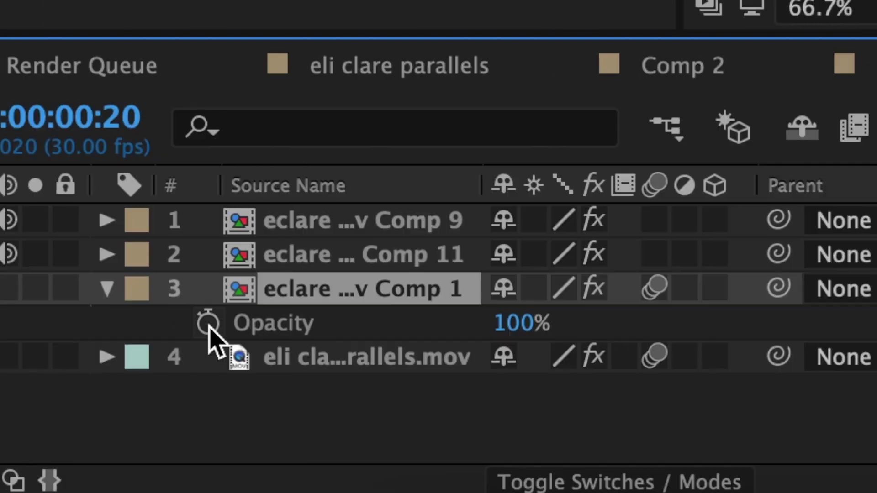
{"action": "left_click", "coordinate": [207, 322]}
{"action": "left_click_drag", "start_coordinate": [507, 323], "coordinate": [270, 333]}
{"action": "left_click_drag", "start_coordinate": [451, 144], "coordinate": [508, 155]}
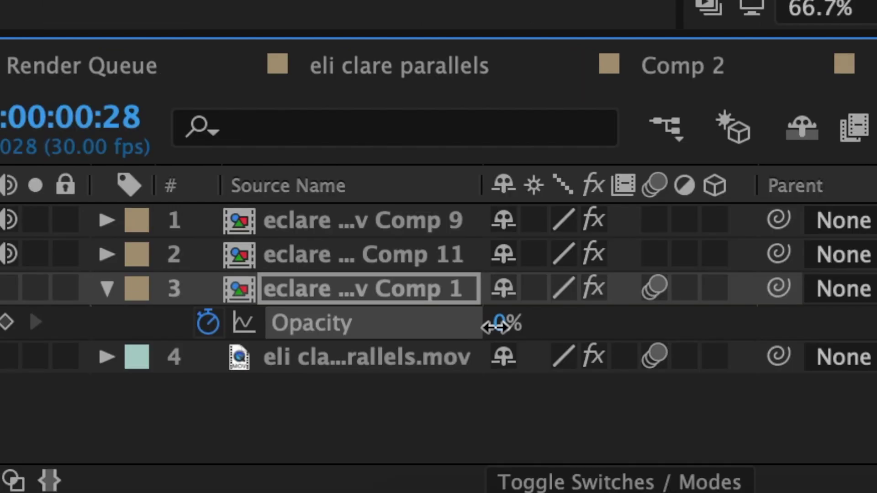
{"action": "left_click_drag", "start_coordinate": [500, 323], "coordinate": [590, 324]}
{"action": "left_click_drag", "start_coordinate": [673, 323], "coordinate": [730, 321]}
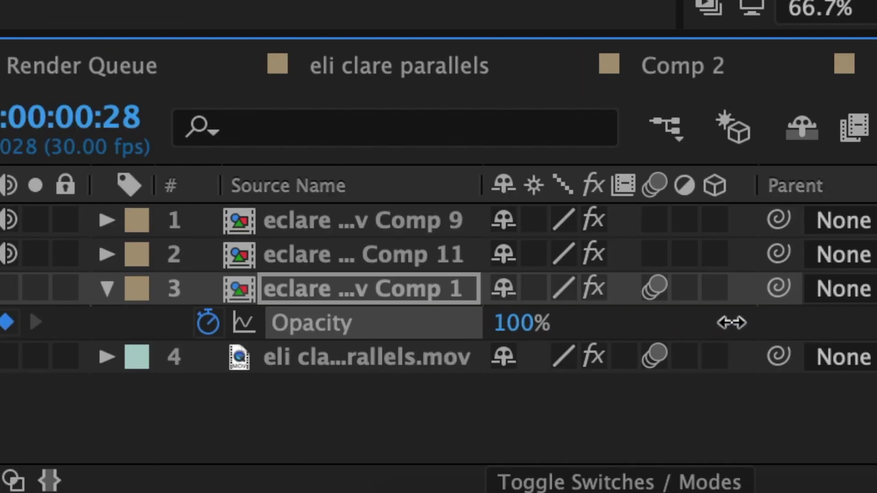
Apply Easy Ease to both Opacity keyframes of the third layer
{"action": "left_click_drag", "start_coordinate": [58, 368], "coordinate": [133, 357]}
{"action": "right_click", "coordinate": [77, 365]}
{"action": "mouse_move", "coordinate": [129, 475]}
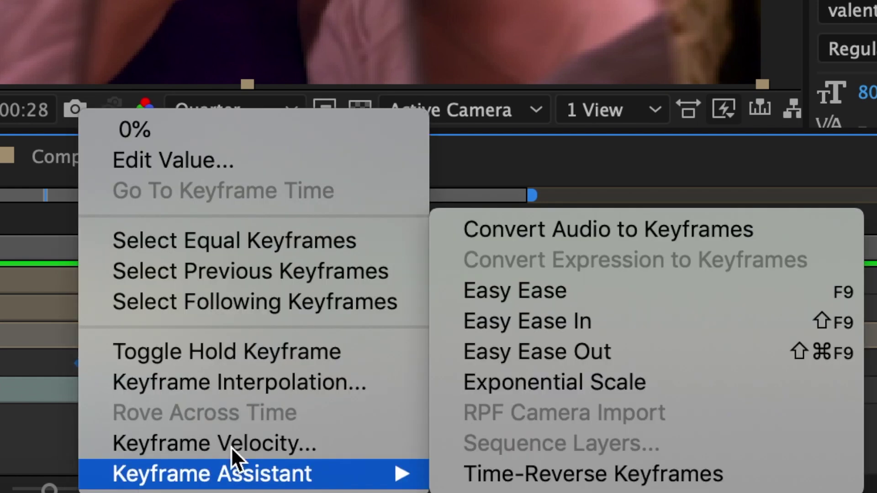
{"action": "left_click", "coordinate": [463, 296]}
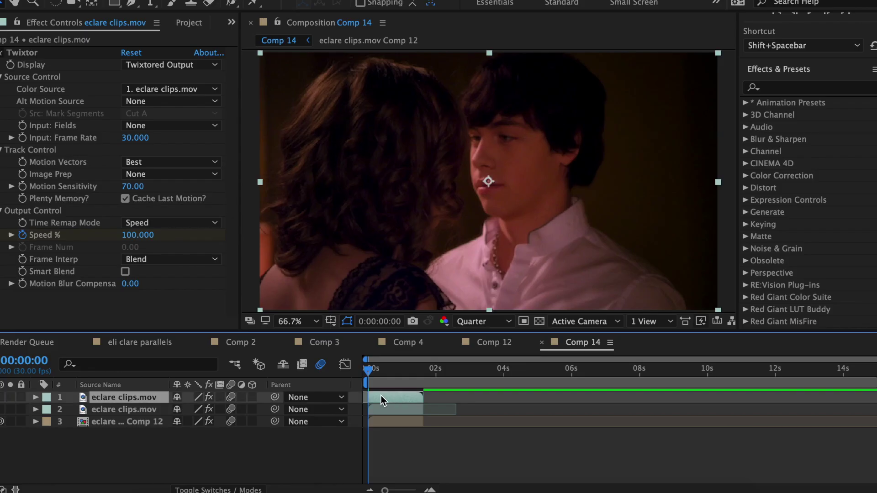
Pre-compose each of the three layers in Comp 14 separately
{"action": "right_click", "coordinate": [381, 396]}
{"action": "left_click", "coordinate": [424, 372]}
{"action": "left_click", "coordinate": [546, 327]}
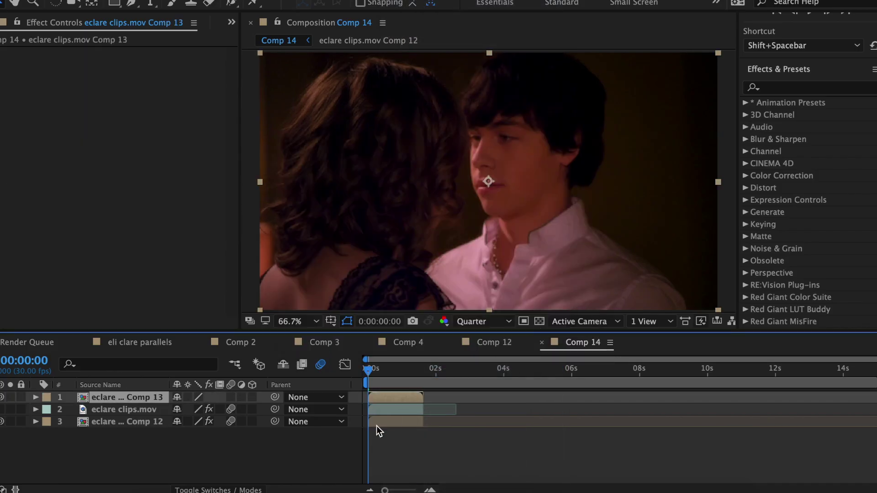
{"action": "left_click", "coordinate": [383, 411]}
{"action": "right_click", "coordinate": [393, 412]}
{"action": "left_click", "coordinate": [452, 368]}
{"action": "left_click", "coordinate": [555, 326]}
{"action": "left_click", "coordinate": [389, 422]}
{"action": "right_click", "coordinate": [389, 422]}
{"action": "left_click", "coordinate": [440, 370]}
{"action": "left_click", "coordinate": [555, 327]}
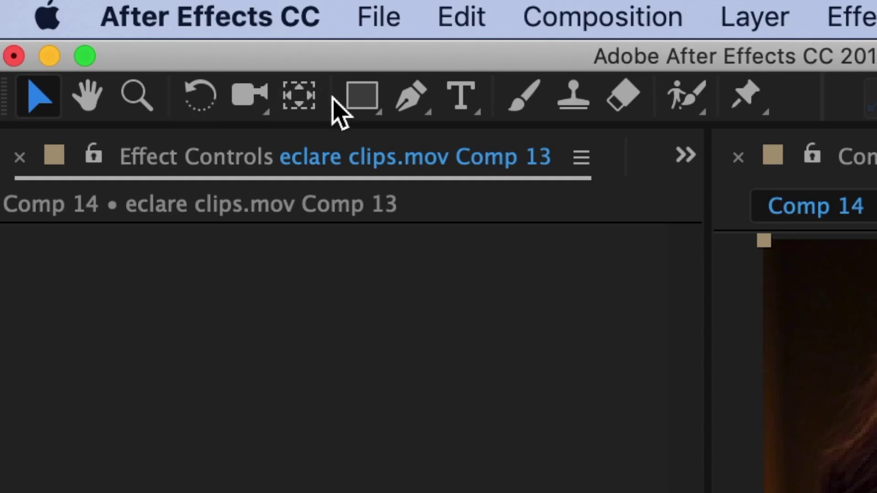
Draw full-height rectangular masks around the man's face on the top layer and the woman's face on the second layer
{"action": "left_click", "coordinate": [363, 99]}
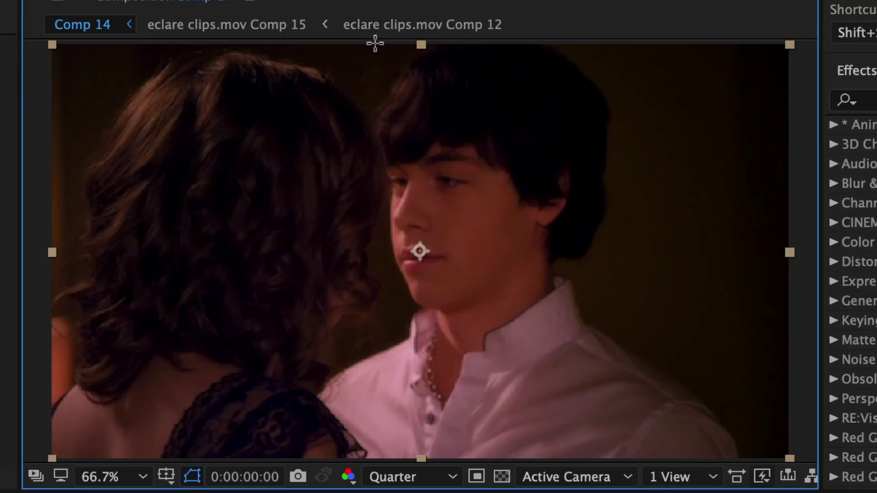
{"action": "left_click_drag", "start_coordinate": [374, 44], "coordinate": [562, 465]}
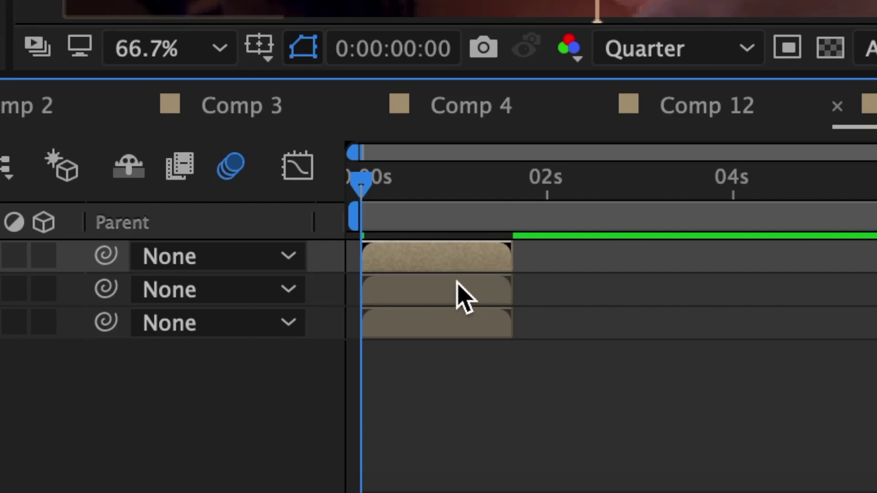
{"action": "left_click", "coordinate": [457, 298]}
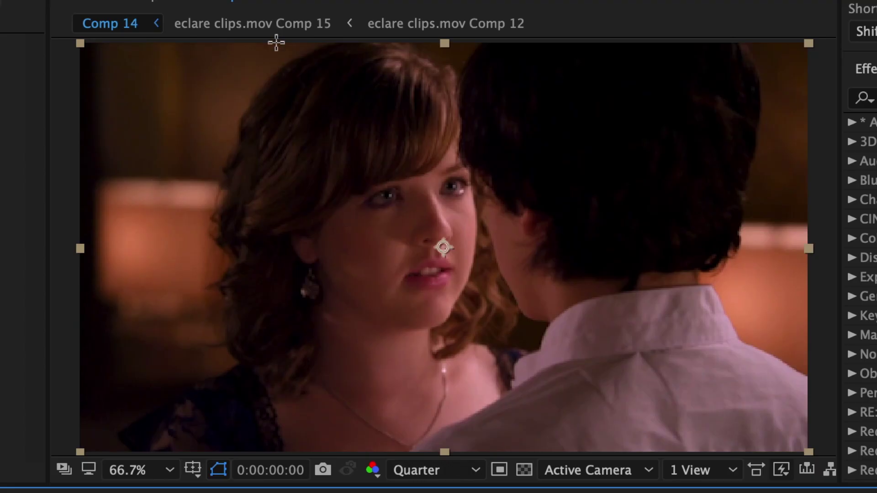
{"action": "left_click_drag", "start_coordinate": [240, 44], "coordinate": [482, 462]}
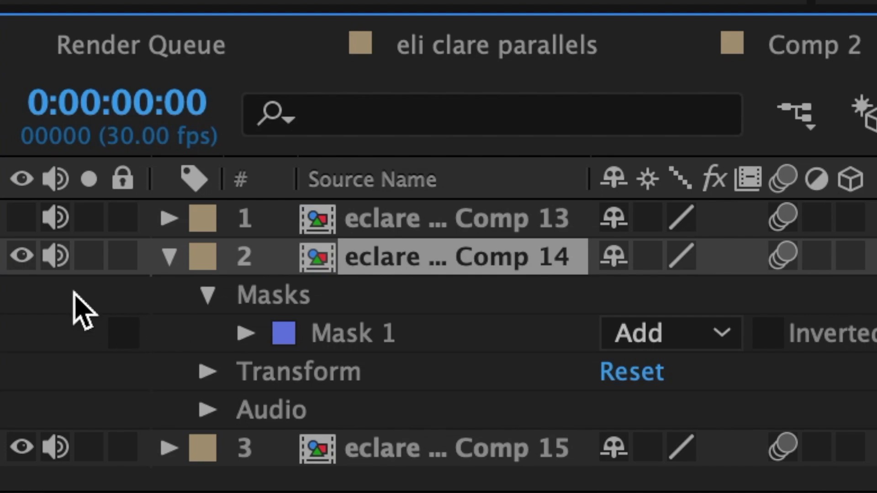
Hide the second layer, draw a full-height rectangular mask over the kissing couple on the third layer, and show the hidden layers again
{"action": "left_click", "coordinate": [24, 256]}
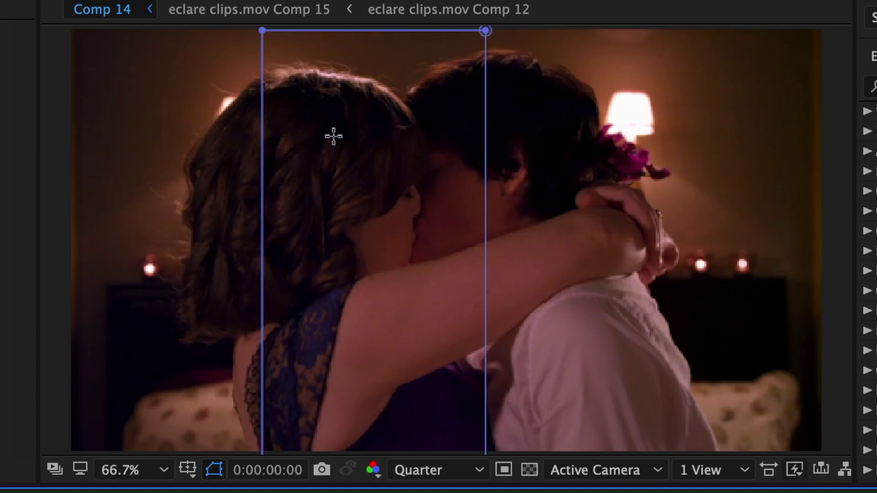
{"action": "left_click", "coordinate": [428, 318]}
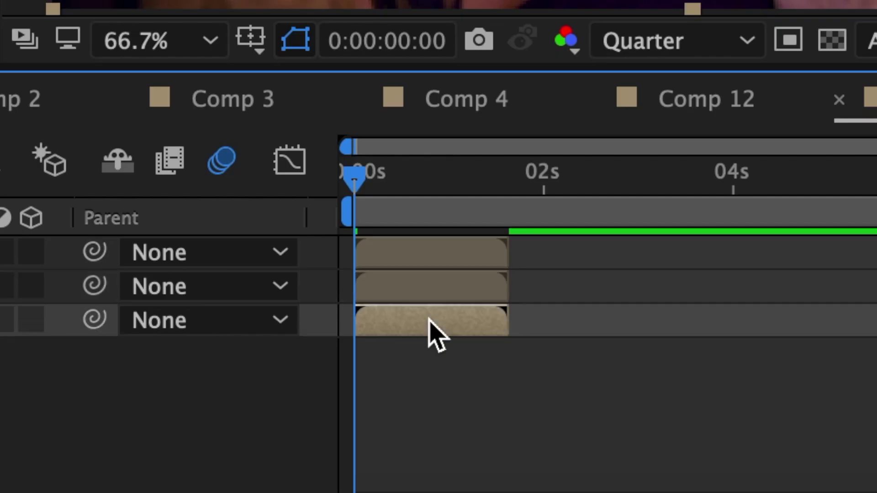
{"action": "left_click_drag", "start_coordinate": [268, 31], "coordinate": [516, 470]}
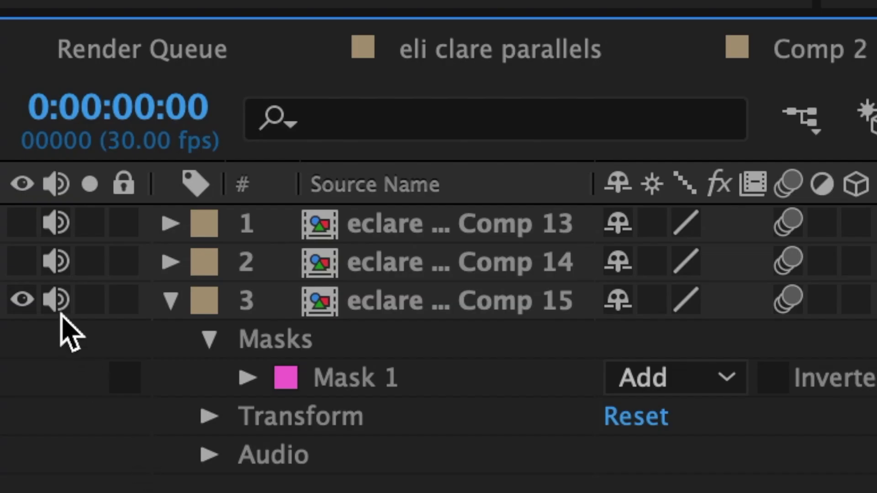
{"action": "left_click", "coordinate": [26, 257]}
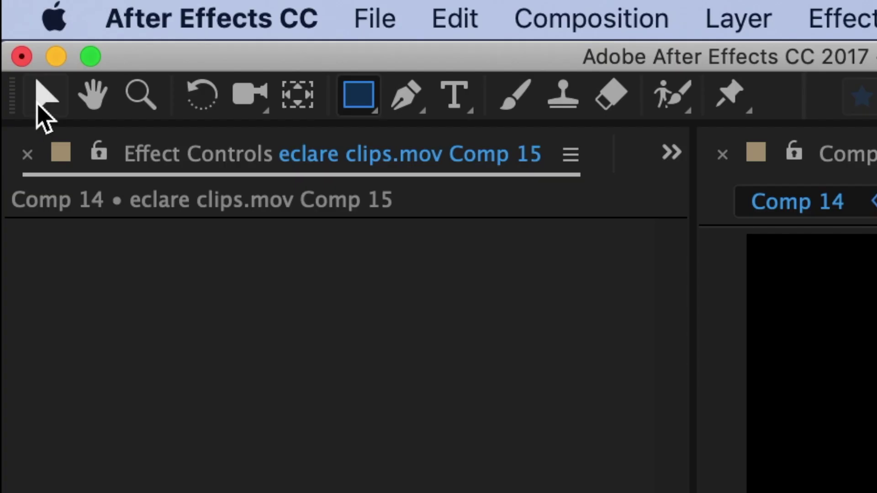
Arrange the three masked strips side by side with gaps: the man at left, the woman in the center, the couple at right
{"action": "left_click", "coordinate": [38, 104]}
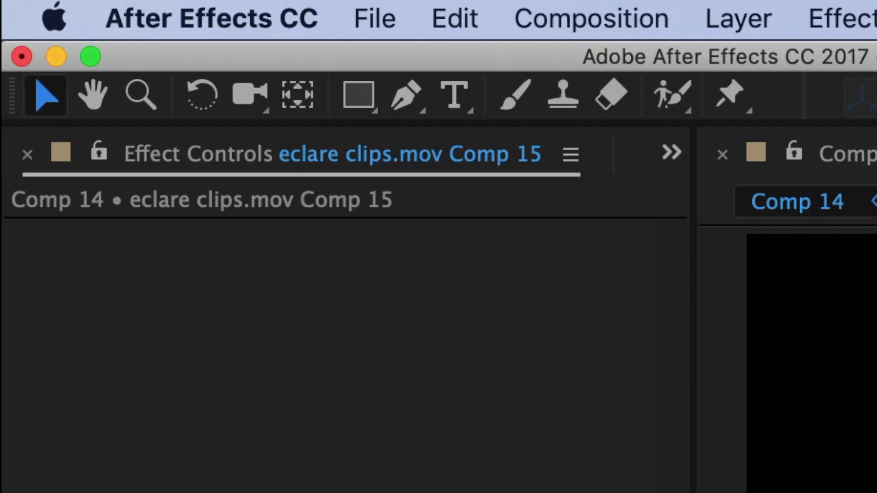
{"action": "left_click", "coordinate": [485, 368]}
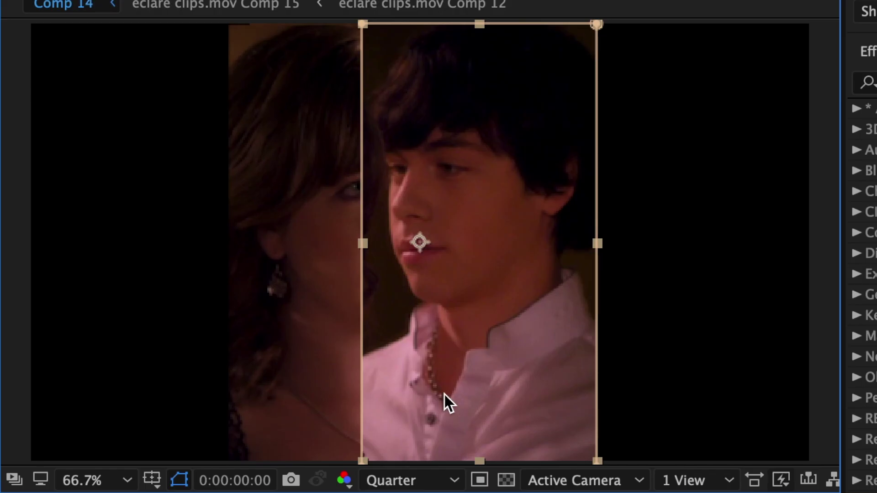
{"action": "left_click_drag", "start_coordinate": [445, 394], "coordinate": [112, 396]}
{"action": "left_click_drag", "start_coordinate": [393, 315], "coordinate": [477, 314]}
{"action": "left_click_drag", "start_coordinate": [302, 350], "coordinate": [634, 351]}
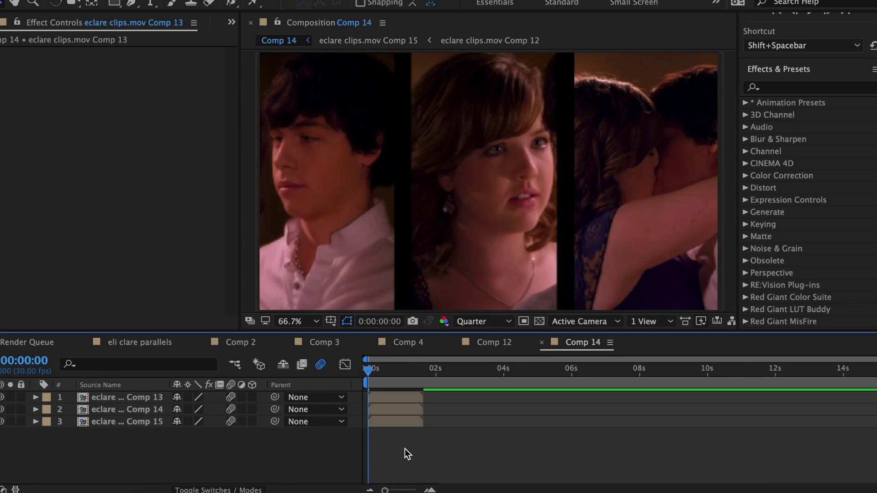
Apply the S_BlurMoCurves effect to the strip layers and select the top layer
{"action": "left_click", "coordinate": [810, 87]}
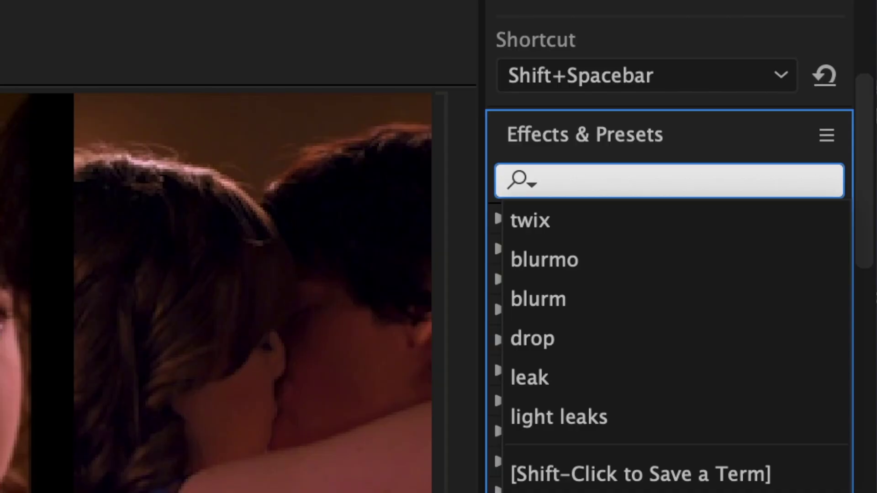
{"action": "type", "text": "blurmo"}
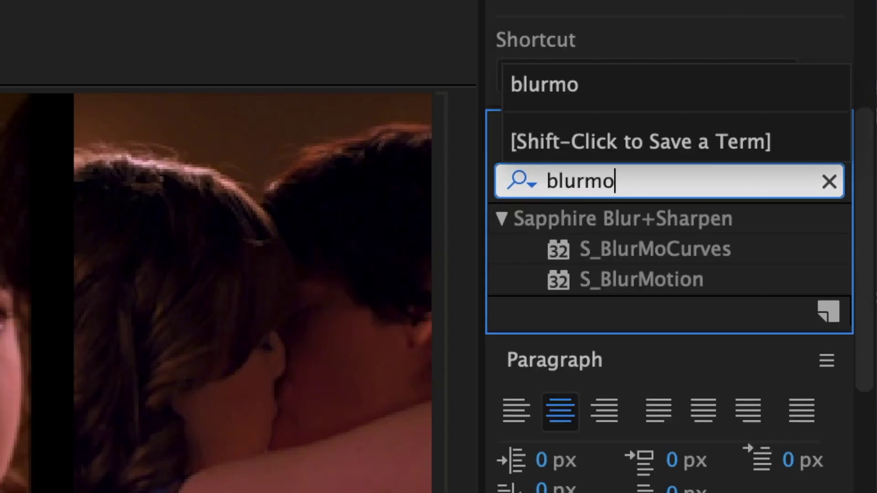
{"action": "left_click_drag", "start_coordinate": [699, 249], "coordinate": [410, 396]}
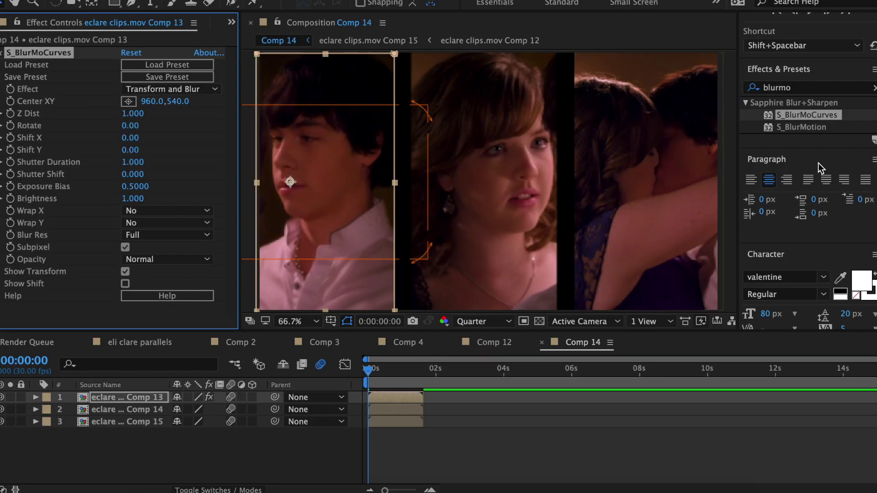
{"action": "left_click_drag", "start_coordinate": [805, 116], "coordinate": [382, 422]}
{"action": "left_click", "coordinate": [390, 398]}
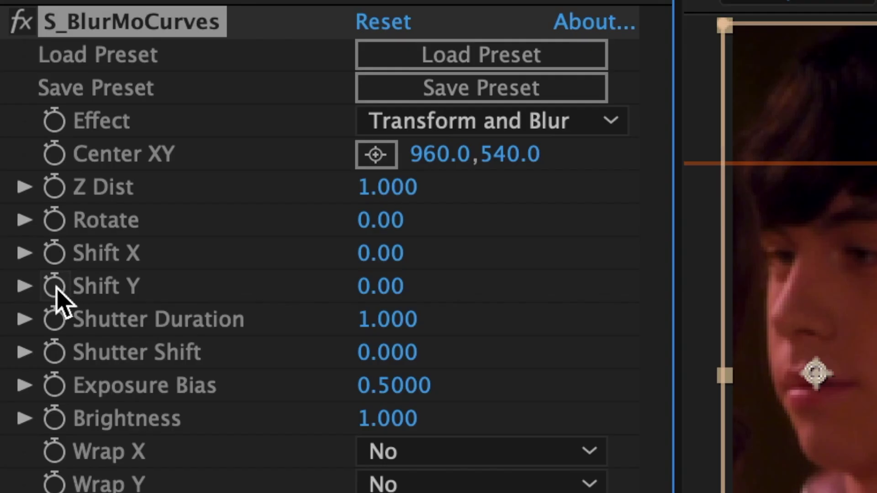
Keyframe the top layer's BlurMoCurves Shift Y from -700 at frame 0 to 0 at frame 16
{"action": "left_click", "coordinate": [54, 286]}
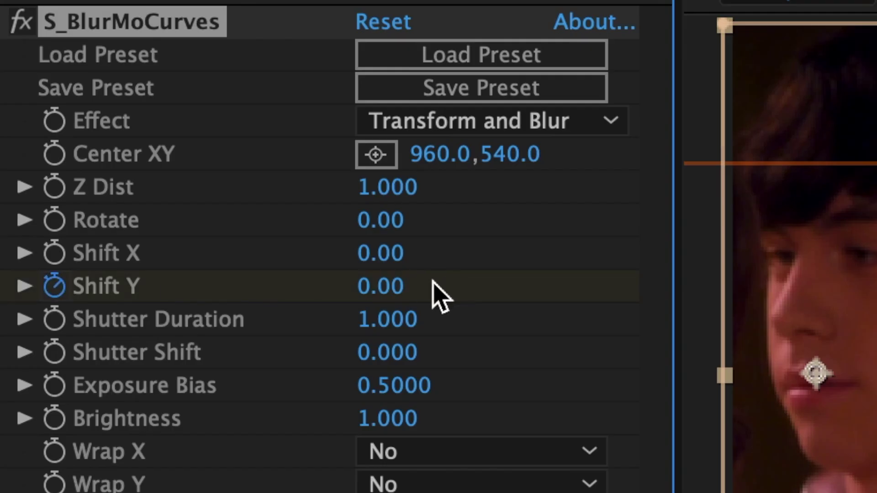
{"action": "left_click", "coordinate": [397, 292]}
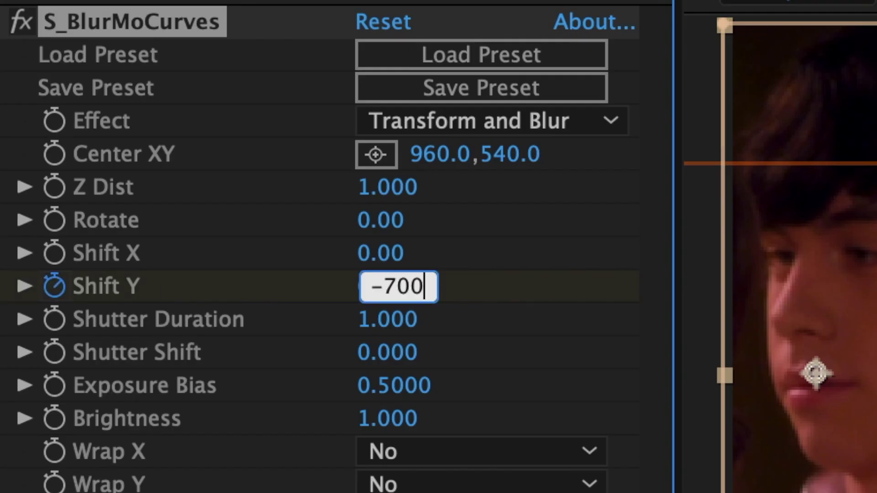
{"action": "key", "text": "Return"}
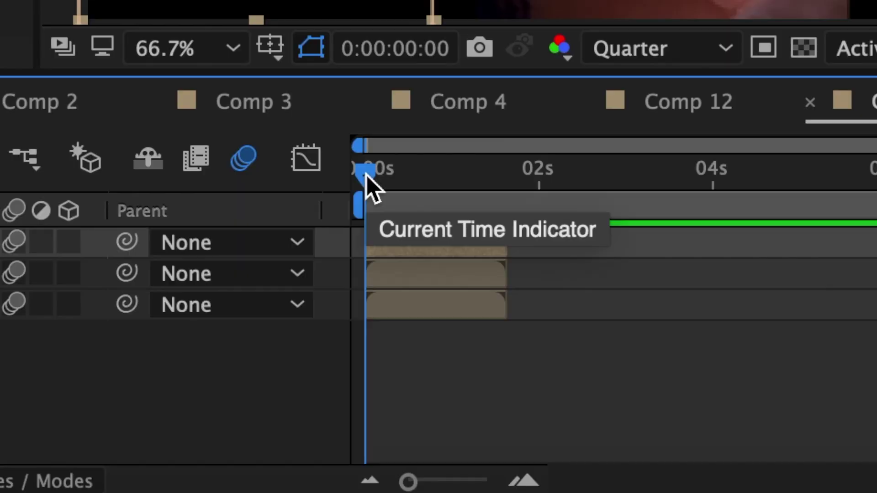
{"action": "left_click_drag", "start_coordinate": [366, 174], "coordinate": [414, 176]}
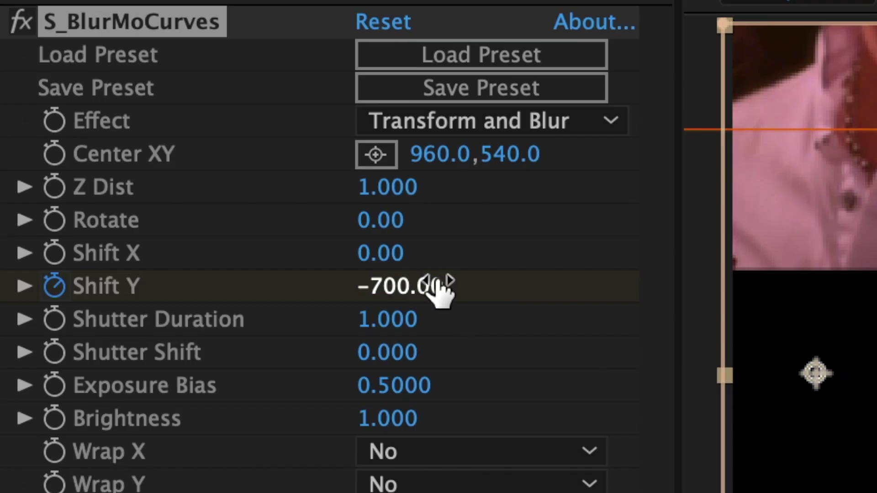
{"action": "left_click", "coordinate": [424, 287]}
{"action": "type", "text": "0"}
{"action": "key", "text": "Return"}
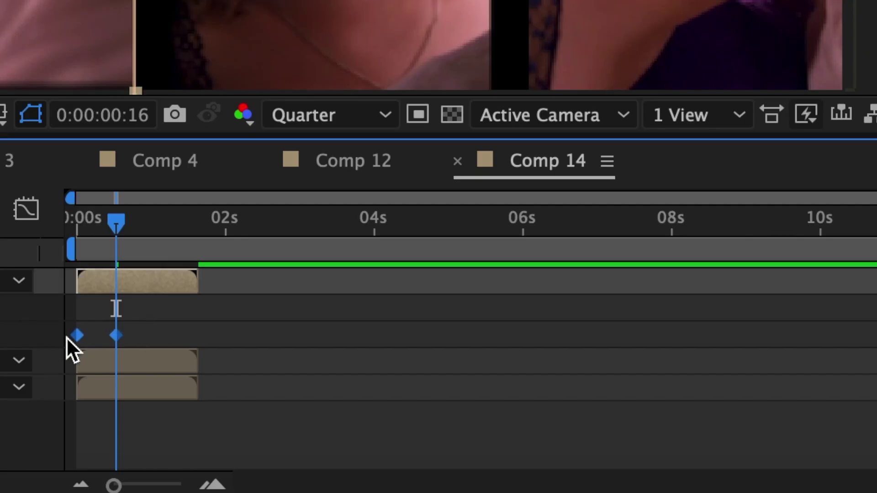
Apply Easy Ease to both Shift Y keyframes and shape their value graph into a steep rise with a long, gentle settle
{"action": "right_click", "coordinate": [81, 337]}
{"action": "mouse_move", "coordinate": [151, 470]}
{"action": "left_click", "coordinate": [488, 294]}
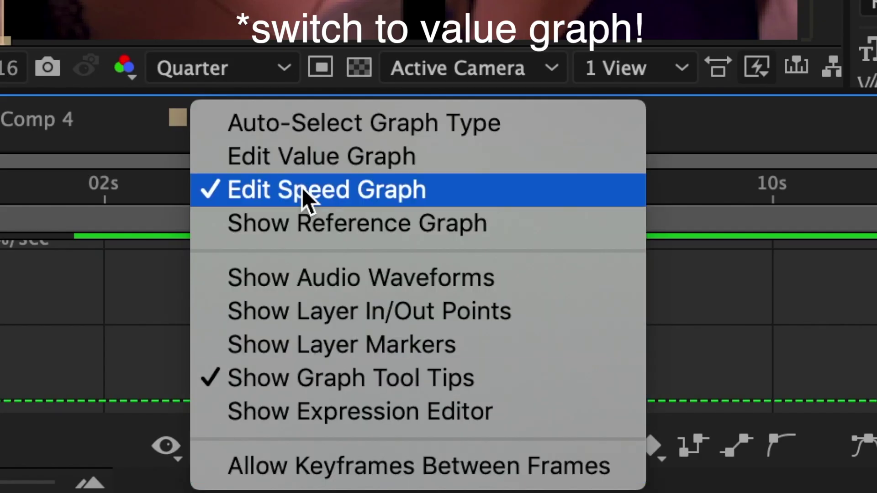
{"action": "left_click", "coordinate": [293, 157]}
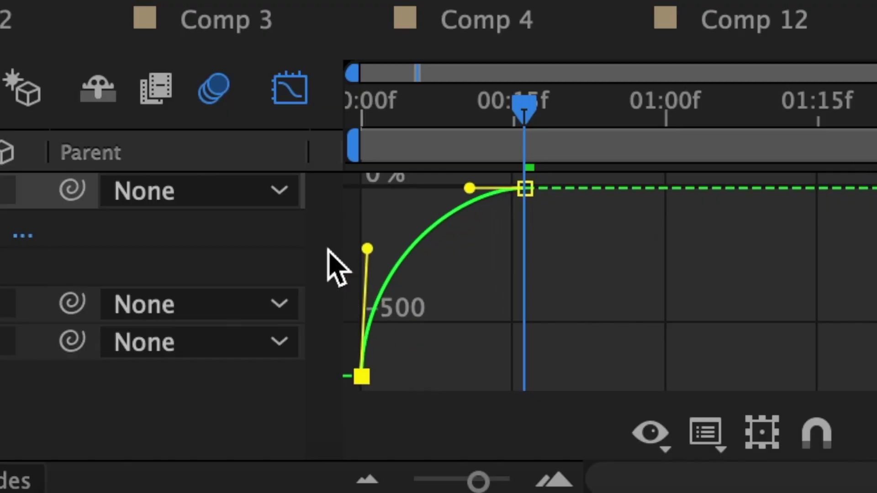
{"action": "left_click_drag", "start_coordinate": [468, 188], "coordinate": [408, 192]}
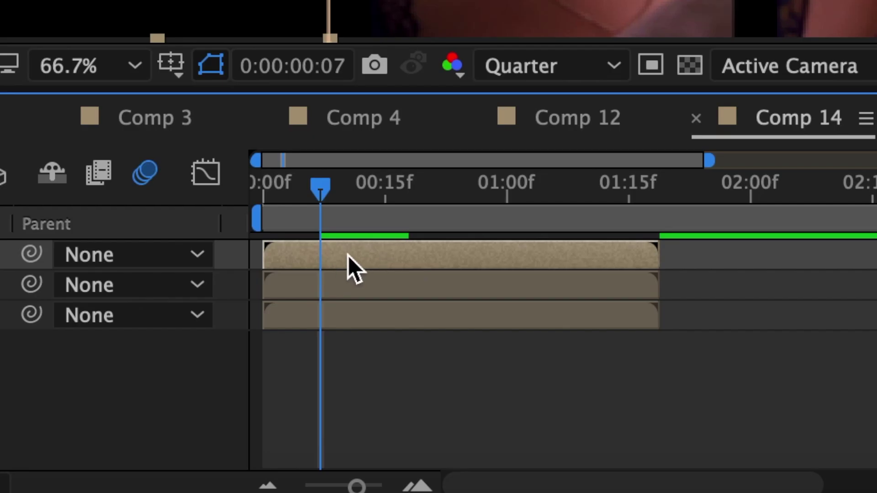
Keyframe the middle strip layer's BlurMoCurves Shift Y at 700 on frame 16, in line with the top layer's last keyframe
{"action": "key", "text": "u"}
{"action": "left_click_drag", "start_coordinate": [328, 200], "coordinate": [402, 200]}
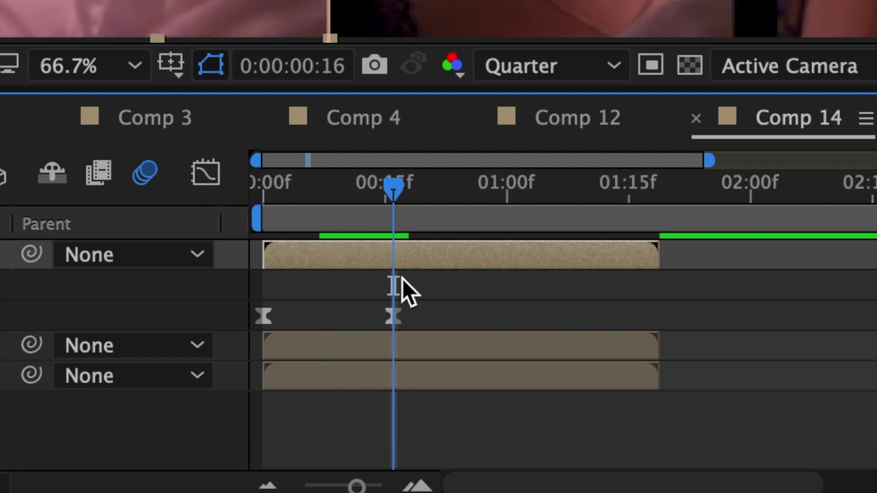
{"action": "left_click", "coordinate": [408, 349]}
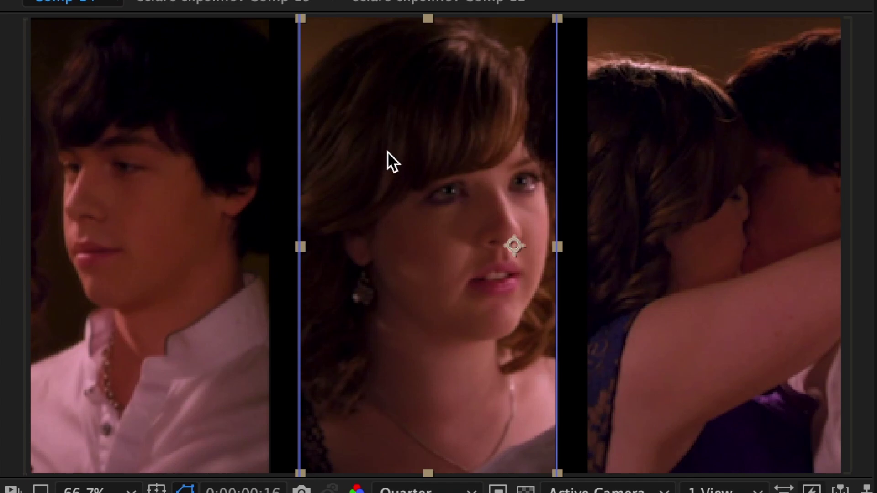
{"action": "left_click", "coordinate": [396, 248]}
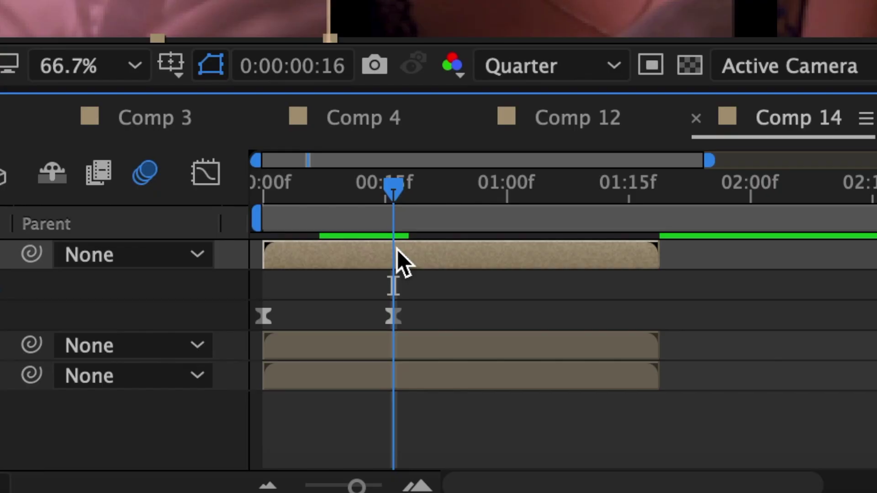
{"action": "key", "text": "u"}
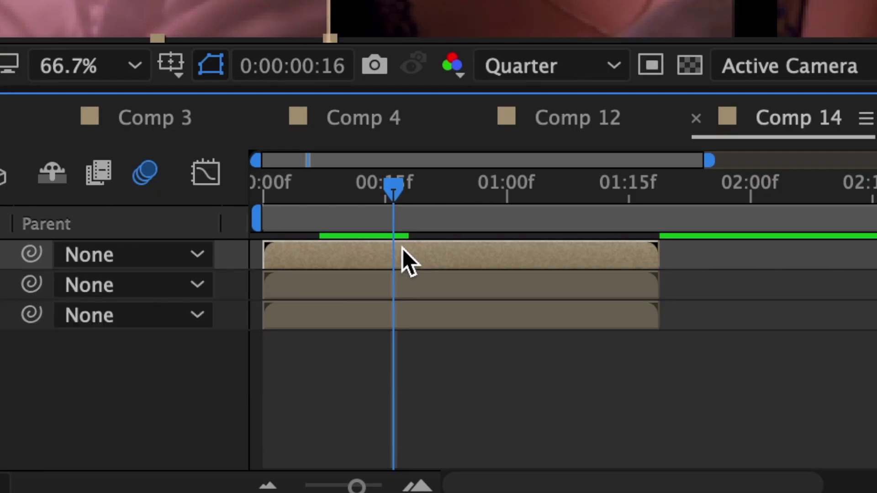
{"action": "left_click", "coordinate": [404, 286]}
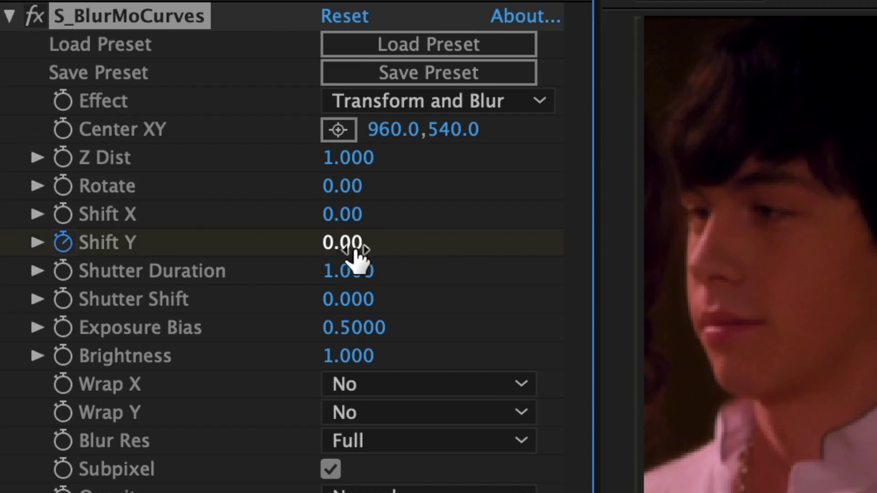
{"action": "left_click", "coordinate": [345, 245]}
{"action": "type", "text": "700"}
{"action": "key", "text": "Return"}
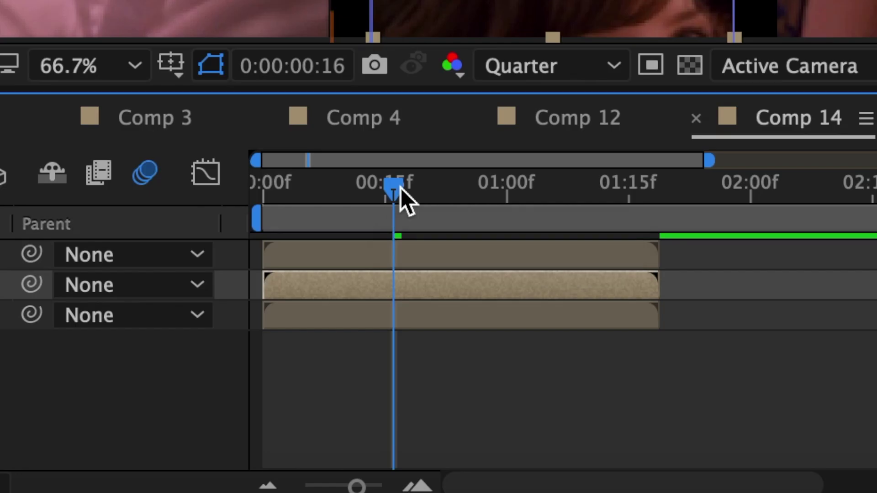
Keyframe the middle strip layer's Shift Y at 0 at 1:03
{"action": "left_click_drag", "start_coordinate": [401, 187], "coordinate": [538, 215]}
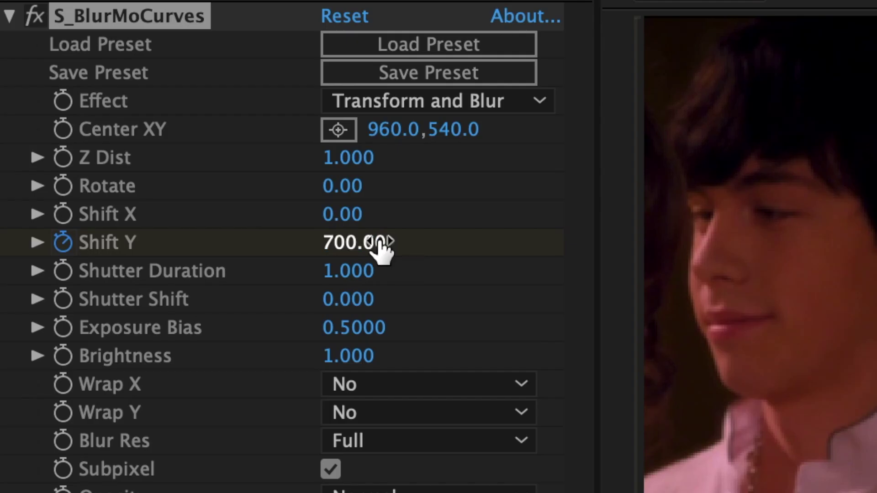
{"action": "left_click", "coordinate": [379, 242]}
{"action": "type", "text": "0"}
{"action": "key", "text": "Return"}
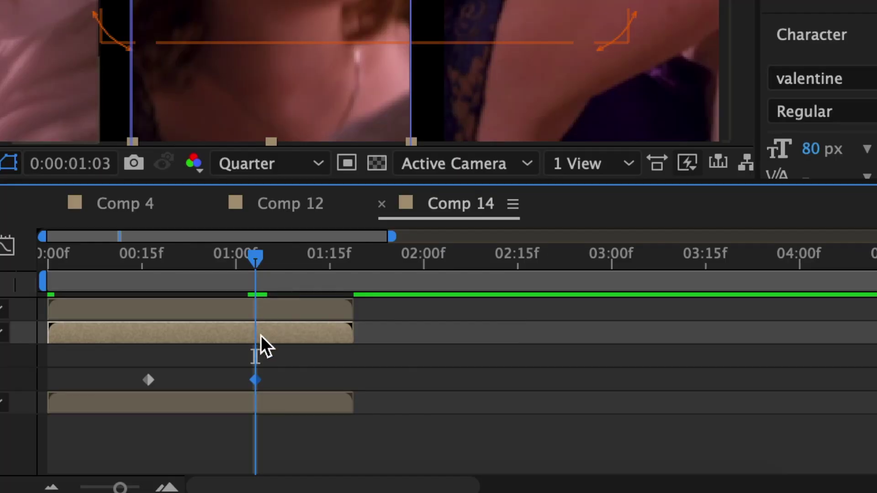
Apply Easy Ease to the middle layer's two Shift Y keyframes and shape their graph into a steep drop with a long, gentle settle
{"action": "left_click_drag", "start_coordinate": [277, 361], "coordinate": [90, 384]}
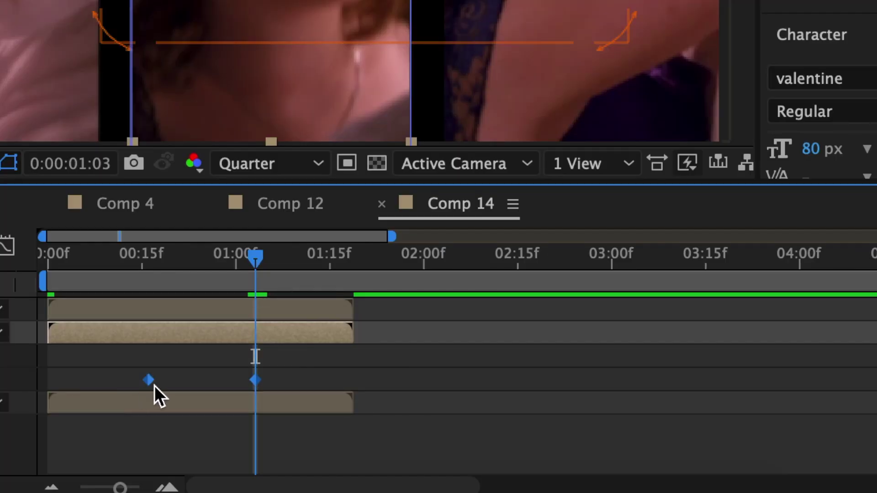
{"action": "right_click", "coordinate": [150, 381]}
{"action": "mouse_move", "coordinate": [228, 474]}
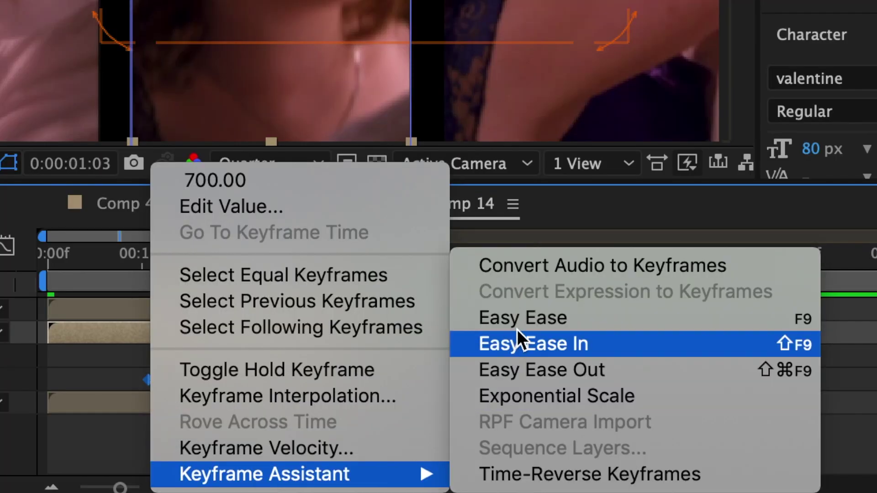
{"action": "left_click", "coordinate": [518, 317]}
{"action": "left_click", "coordinate": [5, 248]}
{"action": "left_click_drag", "start_coordinate": [434, 232], "coordinate": [303, 353]}
{"action": "left_click_drag", "start_coordinate": [485, 395], "coordinate": [416, 397]}
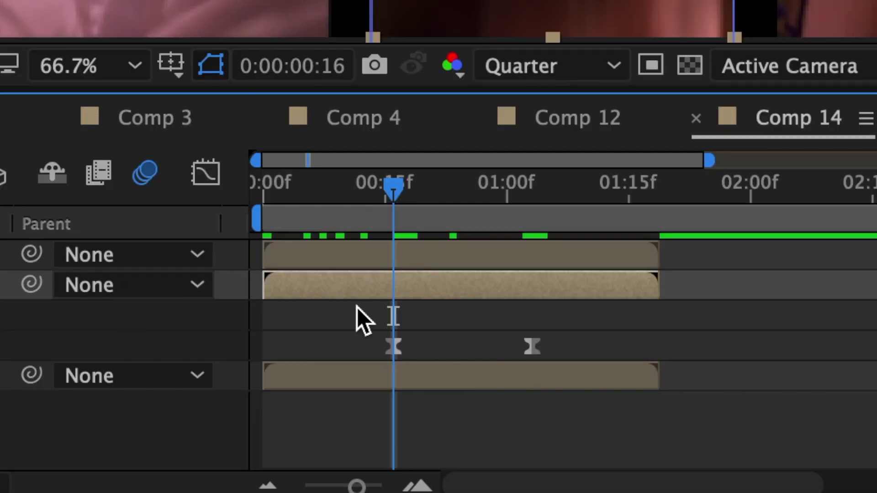
Trim the middle layer to start at frame 16 and move the current time to its last Shift Y keyframe at 1:03
{"action": "left_click_drag", "start_coordinate": [272, 288], "coordinate": [392, 286]}
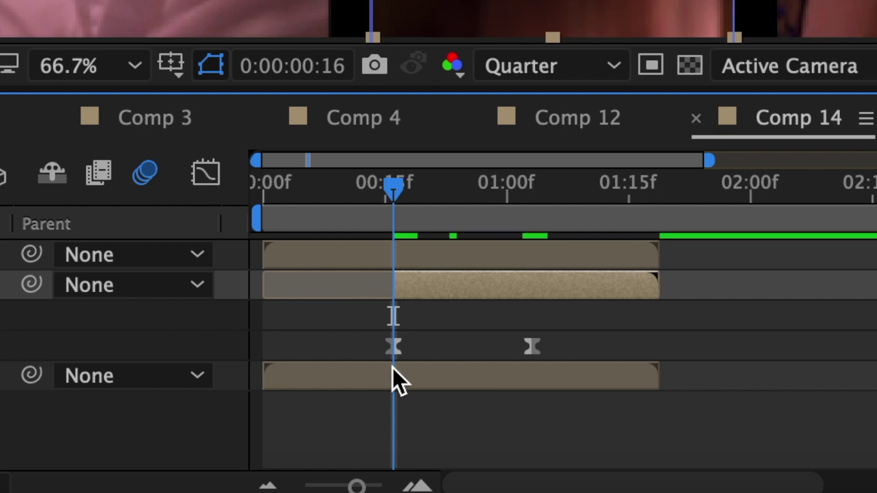
{"action": "left_click_drag", "start_coordinate": [391, 210], "coordinate": [533, 222]}
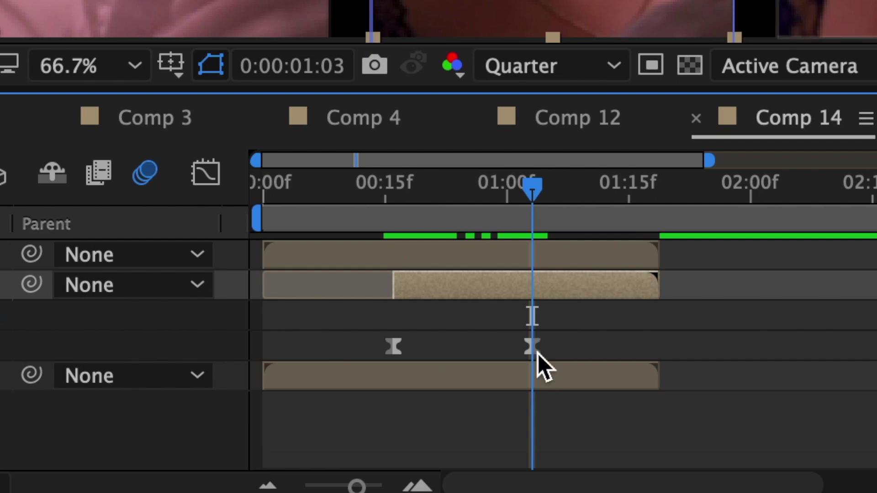
{"action": "key", "text": "u"}
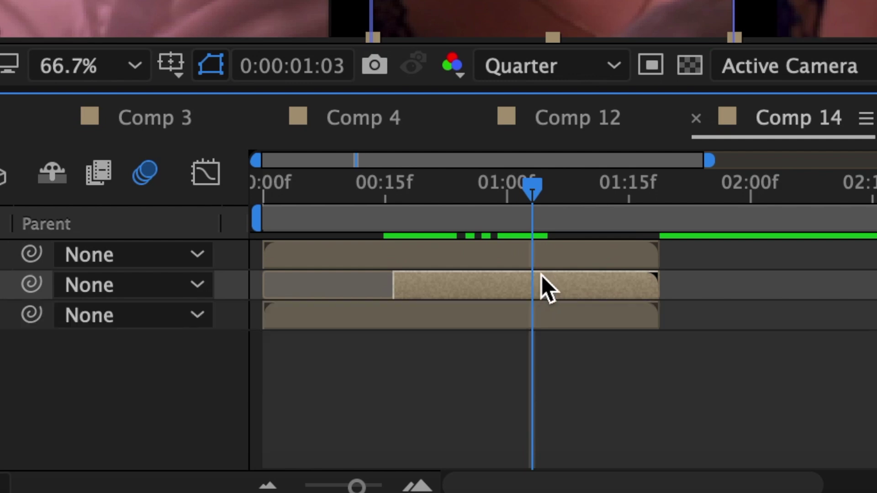
Copy the top layer's Shift Y keyframes onto the bottom layer at 1:03 and trim that layer's start to the same time
{"action": "left_click", "coordinate": [539, 251]}
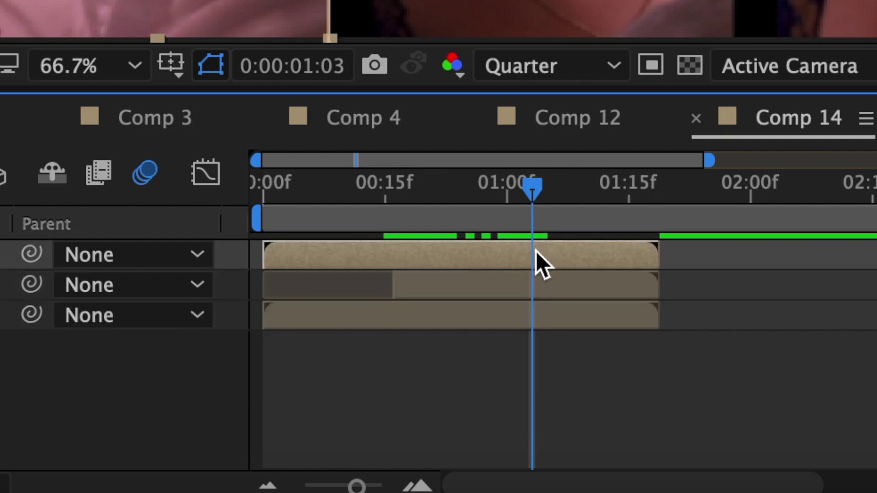
{"action": "key", "text": "u"}
{"action": "left_click_drag", "start_coordinate": [488, 314], "coordinate": [212, 334]}
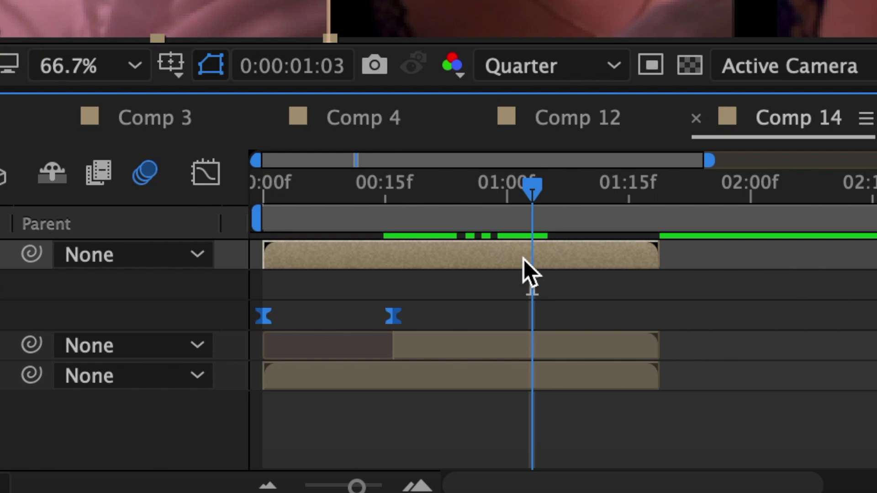
{"action": "key", "text": "u"}
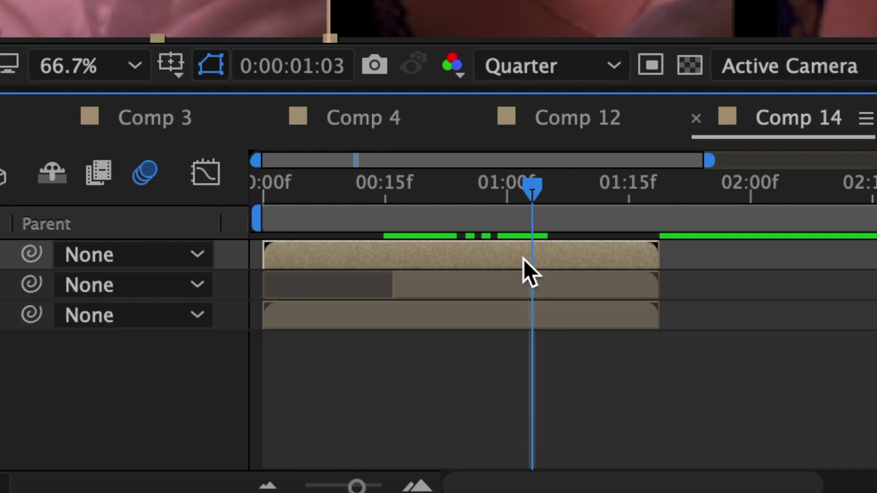
{"action": "left_click", "coordinate": [593, 319]}
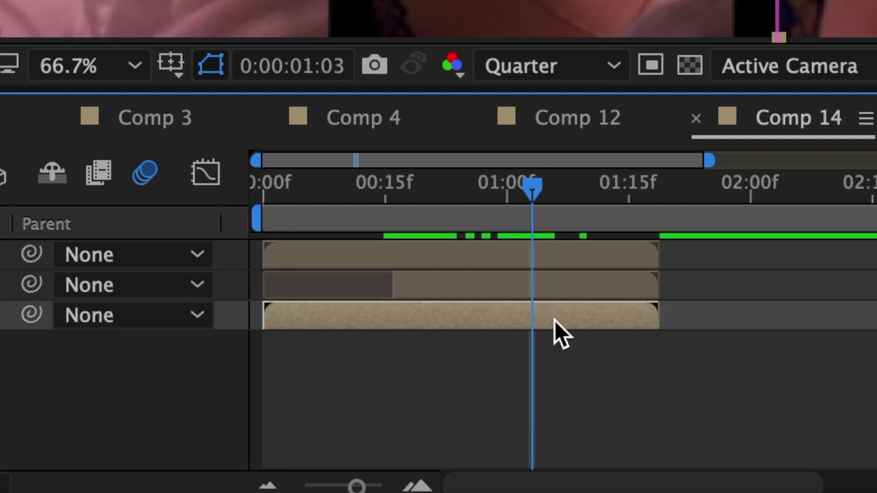
{"action": "key", "text": "super+v"}
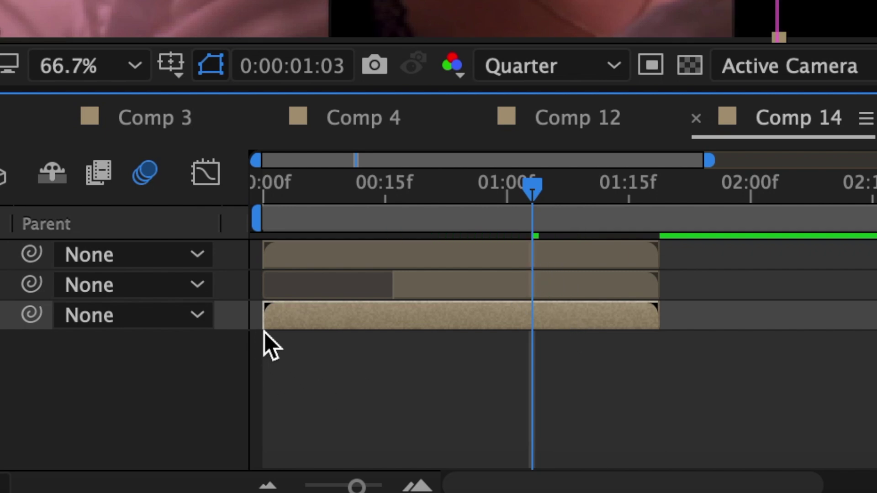
{"action": "left_click_drag", "start_coordinate": [268, 329], "coordinate": [537, 332]}
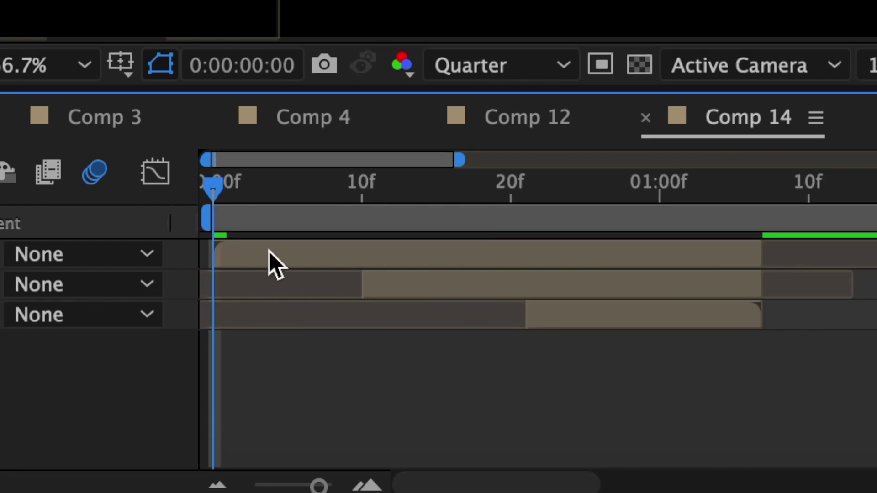
Add a null object above the three strip layers and cut off its excess after the strips end at 1:07
{"action": "left_click", "coordinate": [319, 252]}
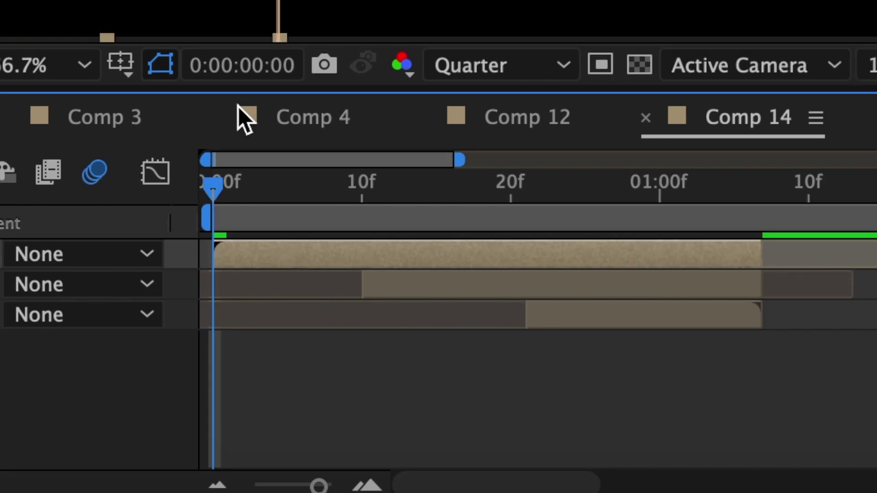
{"action": "left_click", "coordinate": [73, 18]}
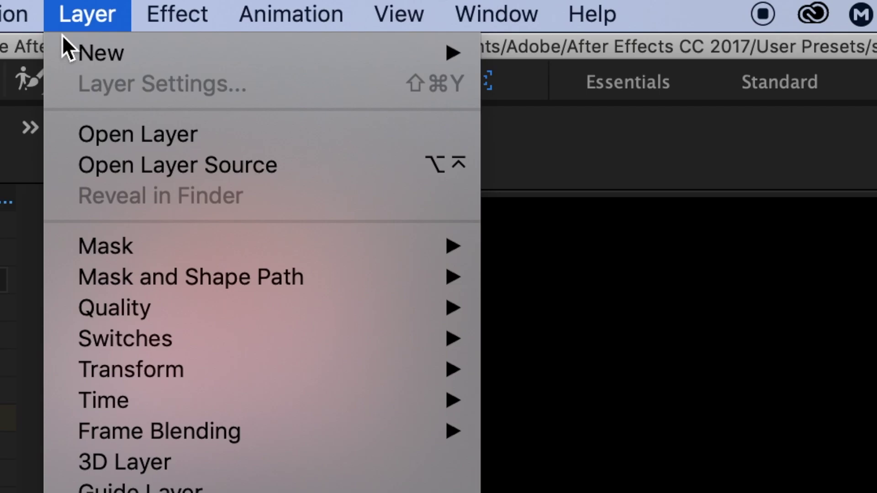
{"action": "mouse_move", "coordinate": [64, 46]}
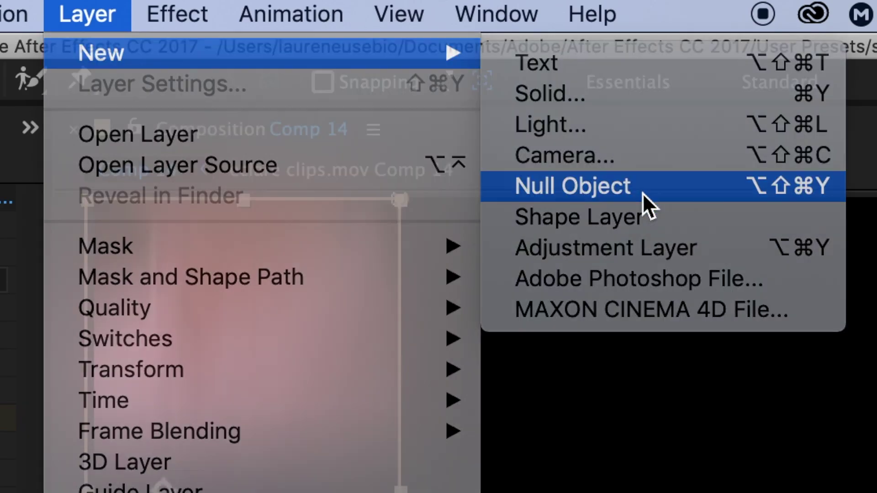
{"action": "left_click", "coordinate": [642, 193]}
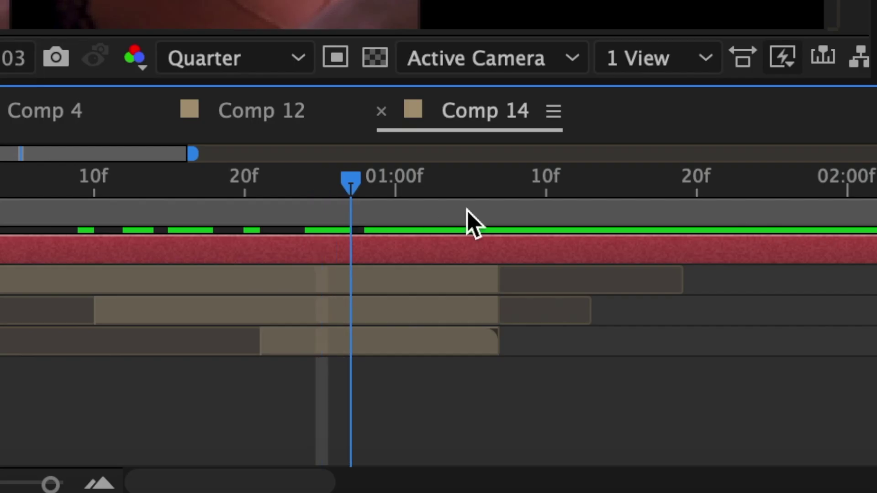
{"action": "left_click", "coordinate": [504, 211]}
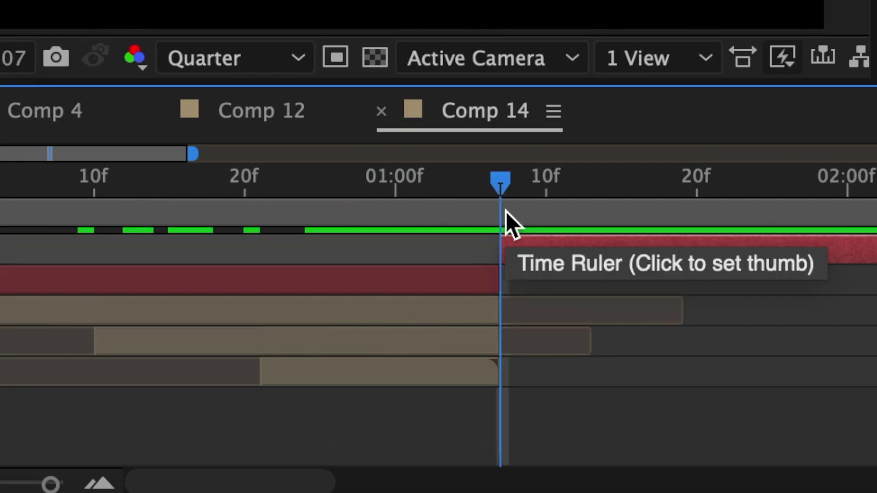
{"action": "key", "text": "Delete"}
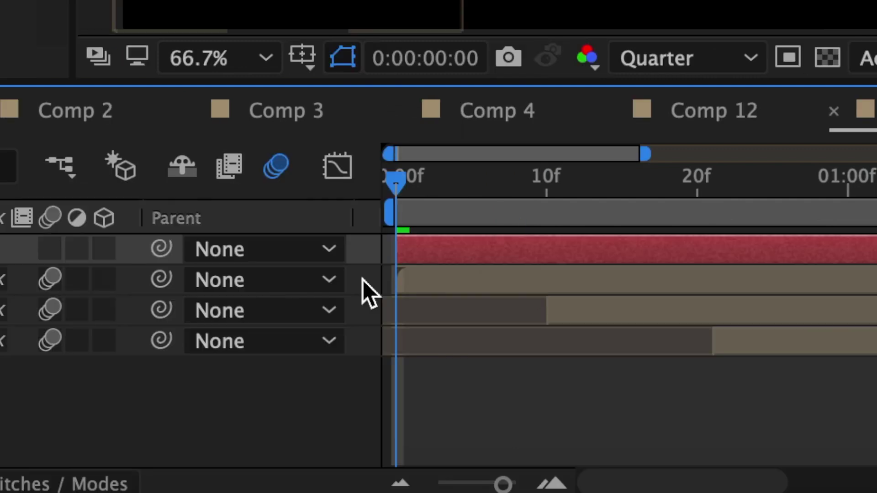
Parent all three strip layers to the null object
{"action": "left_click_drag", "start_coordinate": [360, 278], "coordinate": [809, 360]}
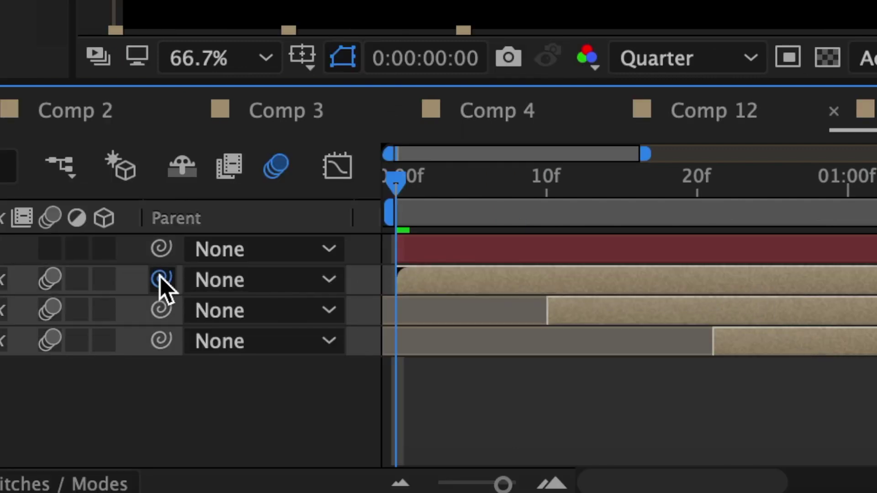
{"action": "left_click_drag", "start_coordinate": [162, 279], "coordinate": [558, 248]}
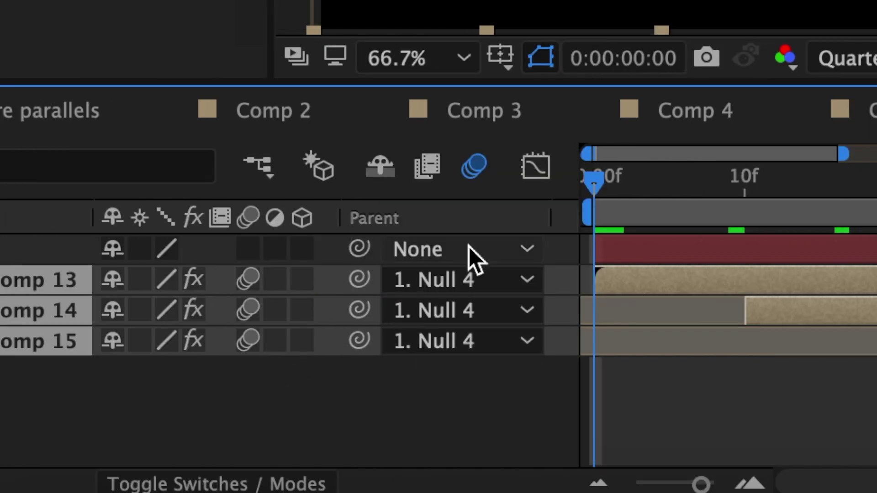
{"action": "left_click", "coordinate": [680, 416]}
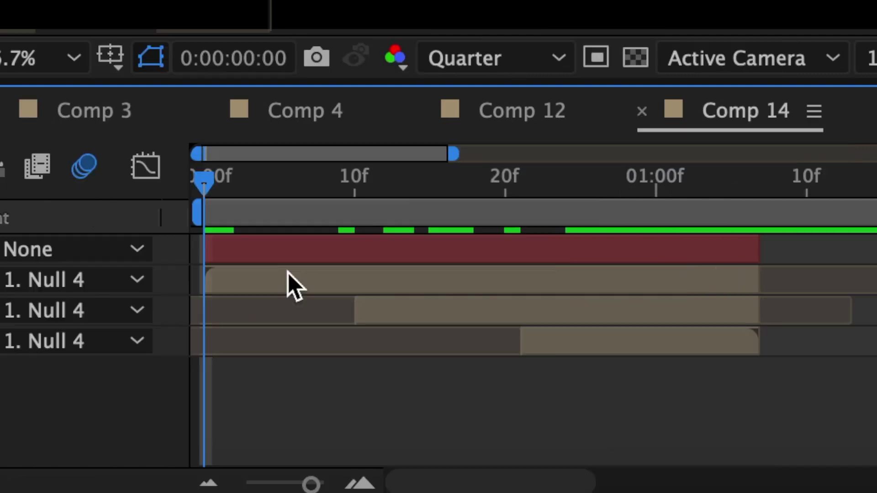
Keyframe the null object's Scale from 100% at frame 0 to 130% at 1:06
{"action": "left_click", "coordinate": [671, 239]}
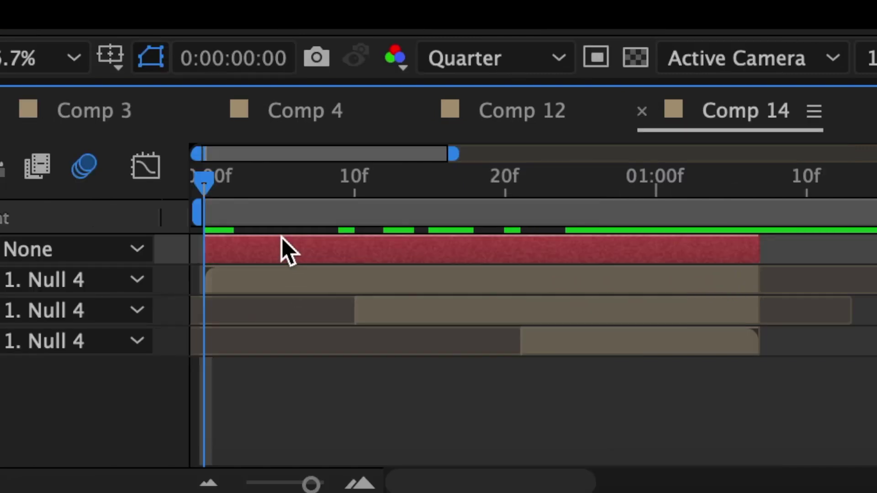
{"action": "key", "text": "s"}
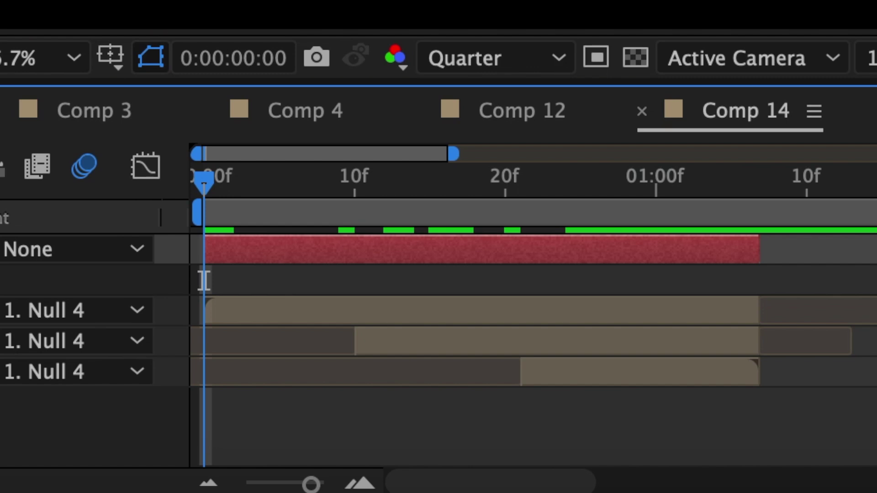
{"action": "left_click", "coordinate": [190, 280]}
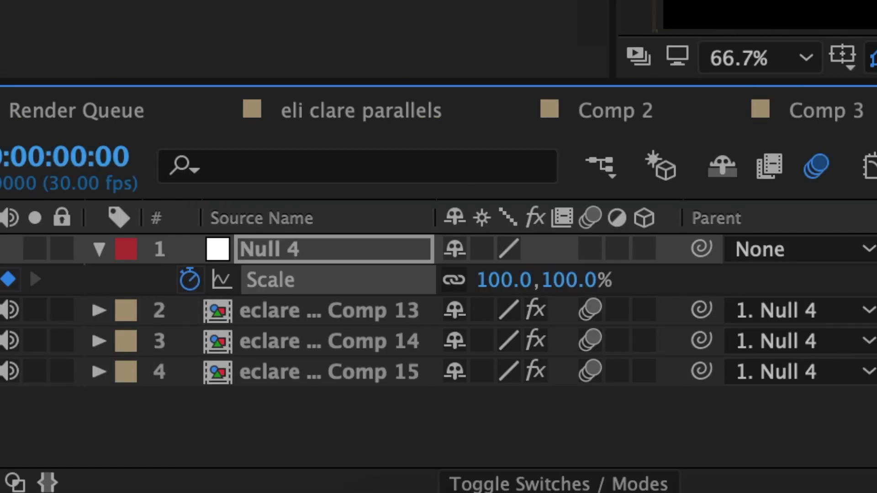
{"action": "key", "text": "o"}
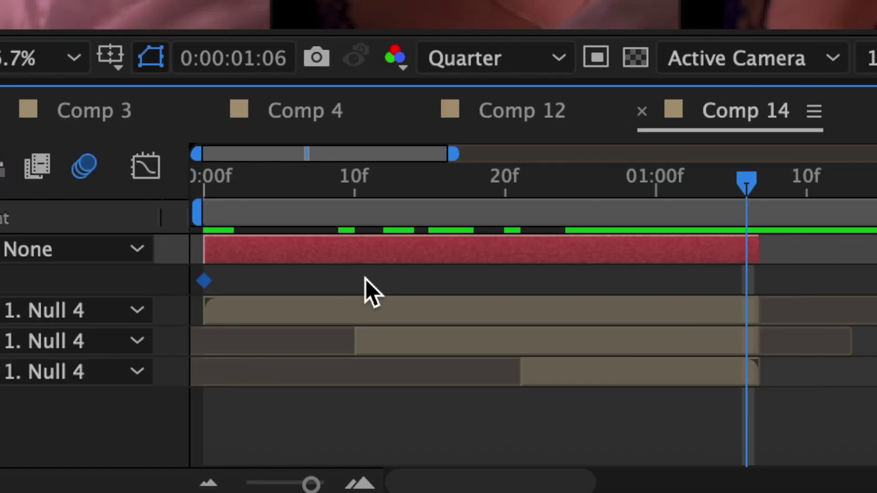
{"action": "left_click", "coordinate": [508, 281]}
{"action": "type", "text": "130"}
{"action": "key", "text": "Return"}
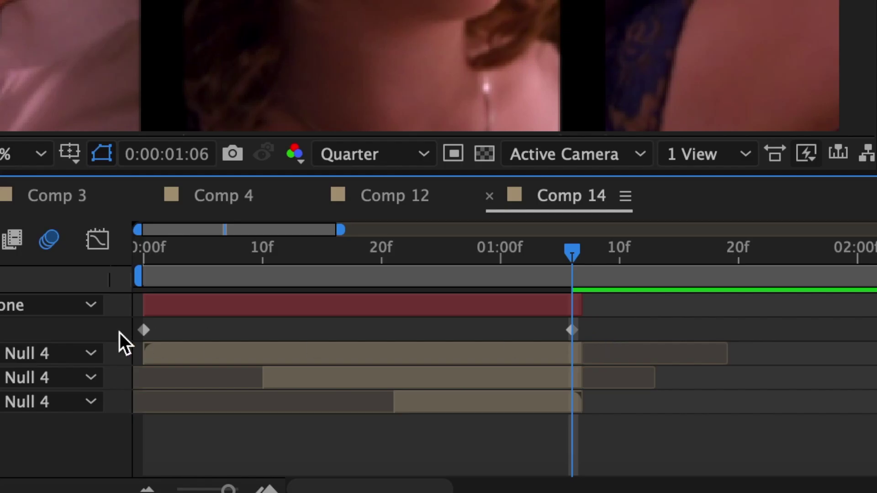
Apply Easy Ease to both of the null object's Scale keyframes
{"action": "left_click", "coordinate": [119, 333]}
{"action": "right_click", "coordinate": [138, 334]}
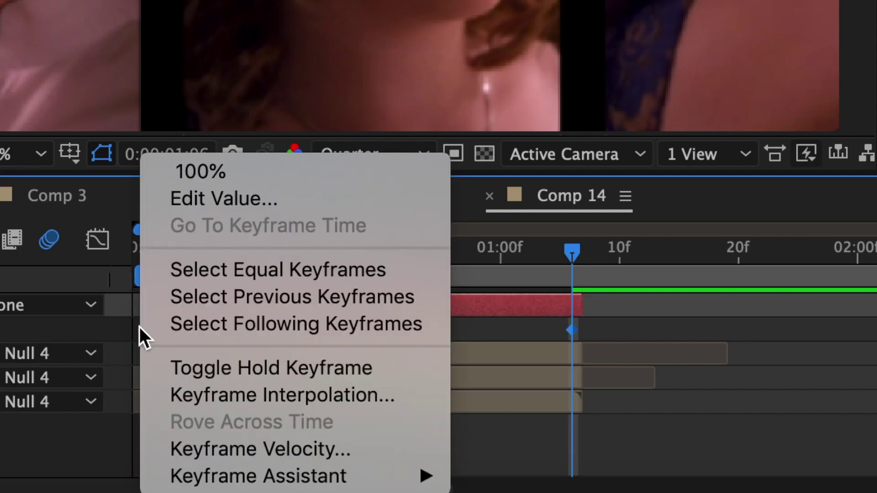
{"action": "mouse_move", "coordinate": [190, 476]}
{"action": "left_click", "coordinate": [562, 338]}
Keyframe the null object's Position at 1180, 540 on frame 0 and shift it horizontally to the left at 1:06
{"action": "key", "text": "p"}
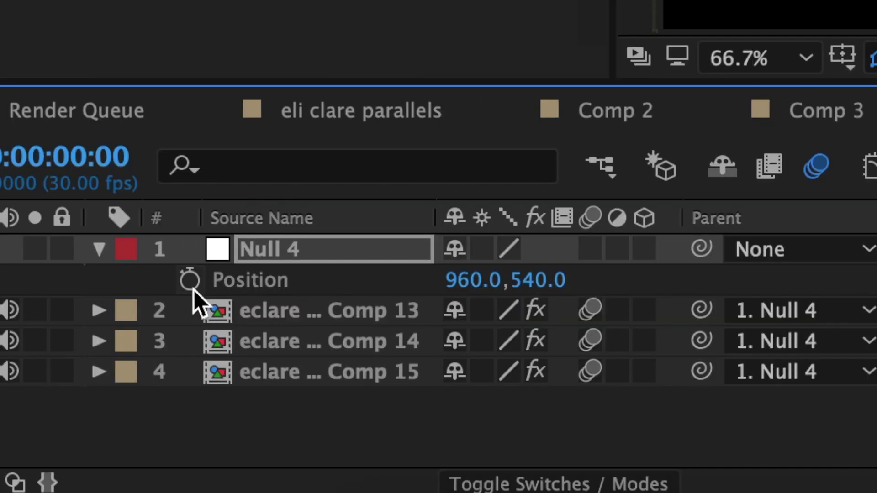
{"action": "left_click", "coordinate": [190, 285]}
{"action": "left_click_drag", "start_coordinate": [441, 293], "coordinate": [875, 295]}
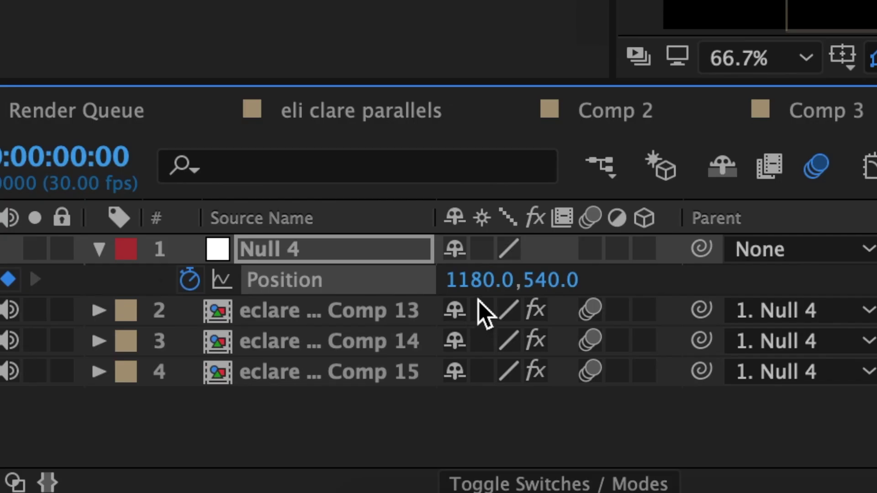
{"action": "key", "text": "o"}
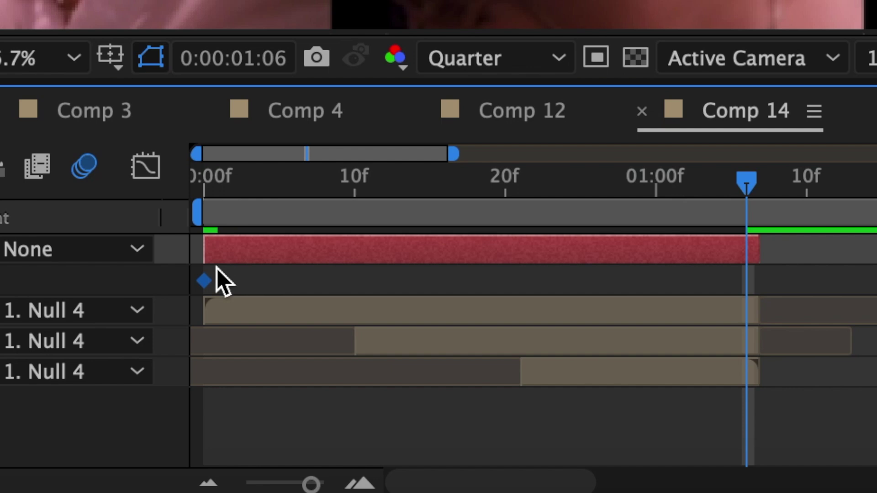
{"action": "left_click_drag", "start_coordinate": [457, 281], "coordinate": [1, 289]}
{"action": "left_click_drag", "start_coordinate": [335, 240], "coordinate": [317, 240]}
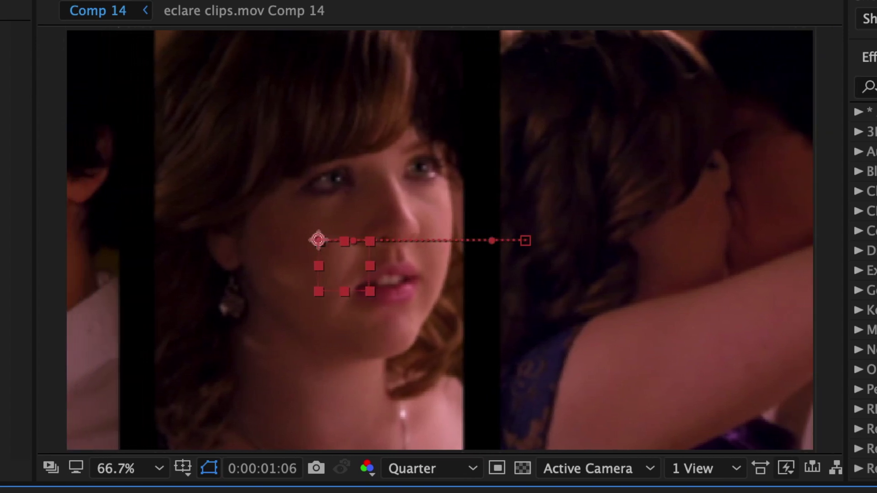
Apply Easy Ease to both of the null's Position keyframes and collapse its keyframed properties
{"action": "left_click_drag", "start_coordinate": [588, 296], "coordinate": [39, 298]}
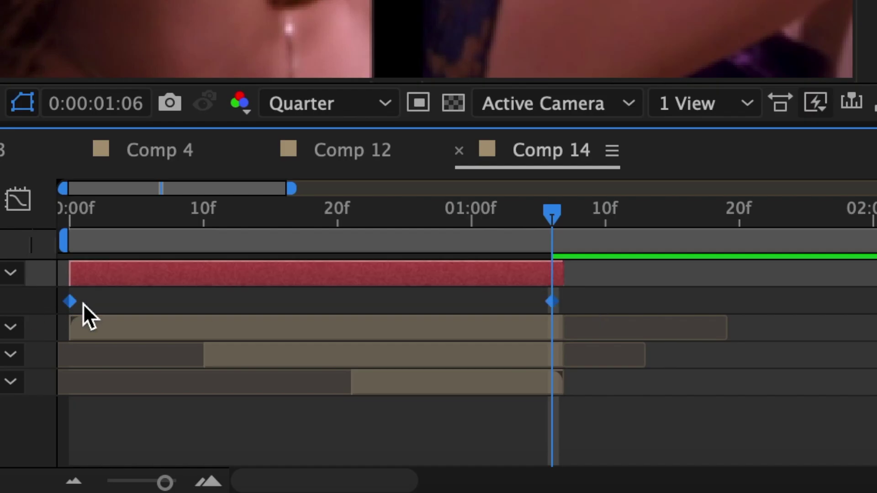
{"action": "right_click", "coordinate": [70, 301]}
{"action": "mouse_move", "coordinate": [154, 458]}
{"action": "left_click", "coordinate": [562, 287]}
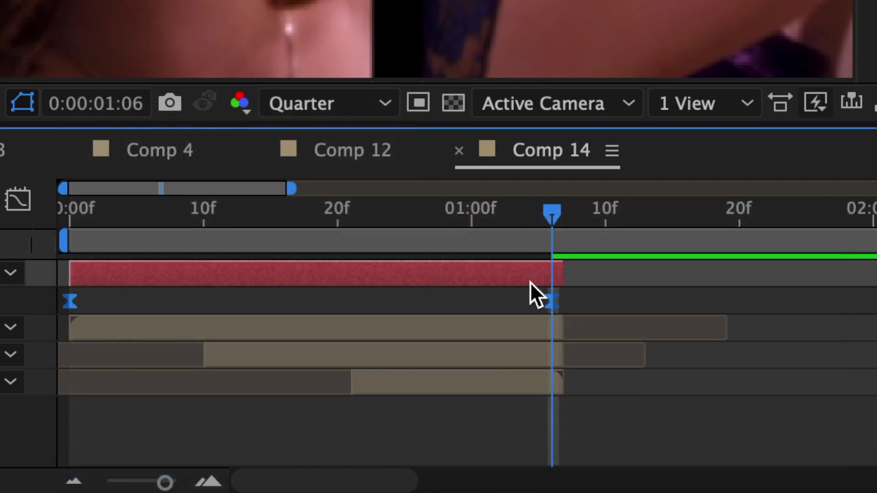
{"action": "key", "text": "u"}
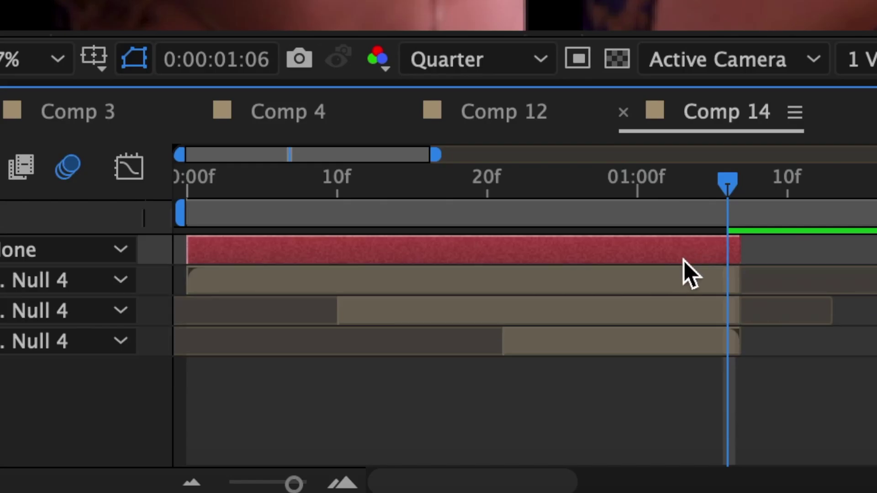
Keyframe the topmost strip layer's Opacity from 100% at frame 7 to 0% at frame 16
{"action": "left_click", "coordinate": [683, 279]}
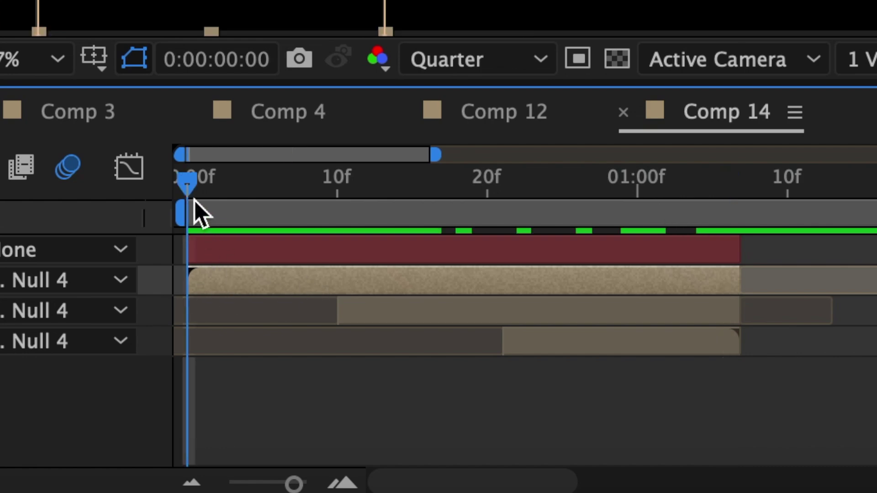
{"action": "left_click_drag", "start_coordinate": [191, 188], "coordinate": [290, 188]}
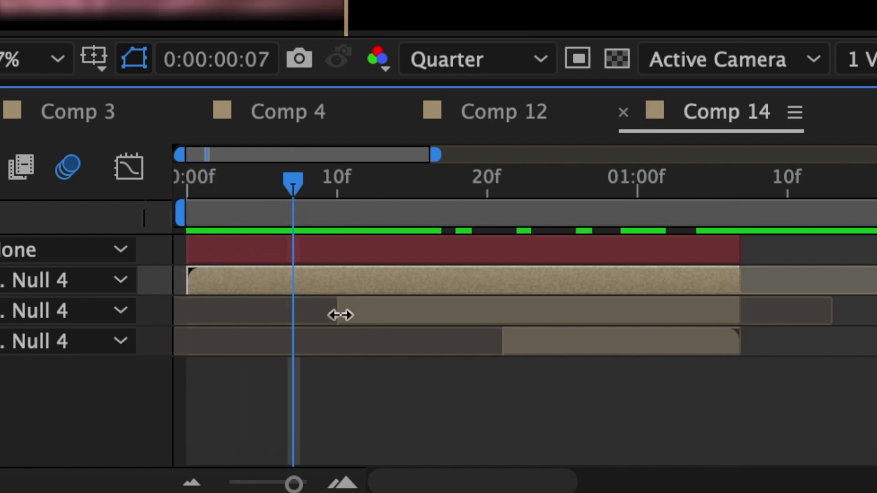
{"action": "key", "text": "t"}
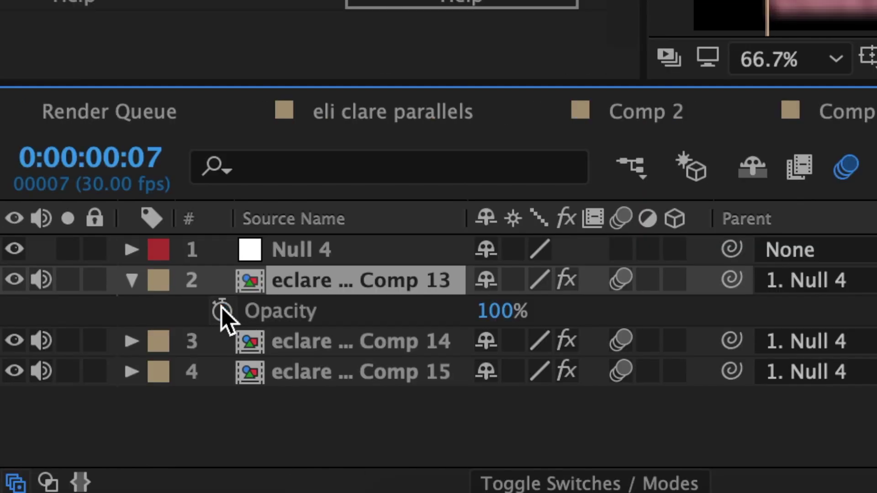
{"action": "left_click", "coordinate": [222, 308]}
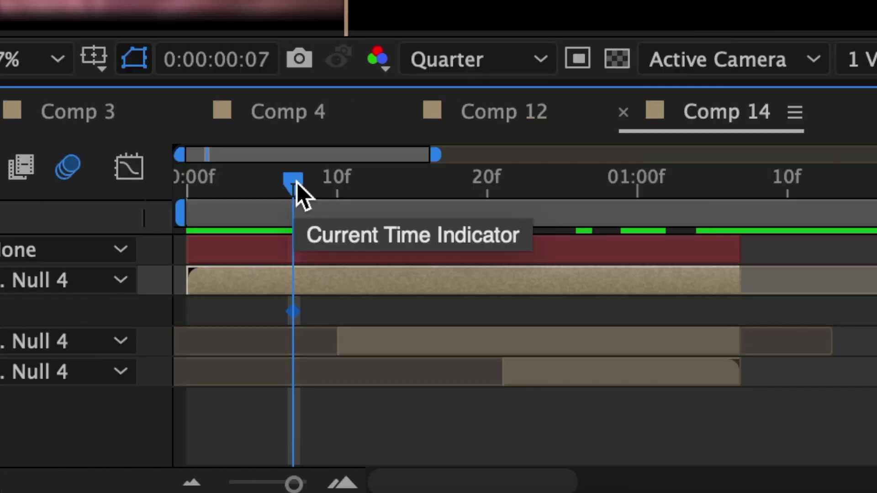
{"action": "left_click_drag", "start_coordinate": [297, 185], "coordinate": [429, 205]}
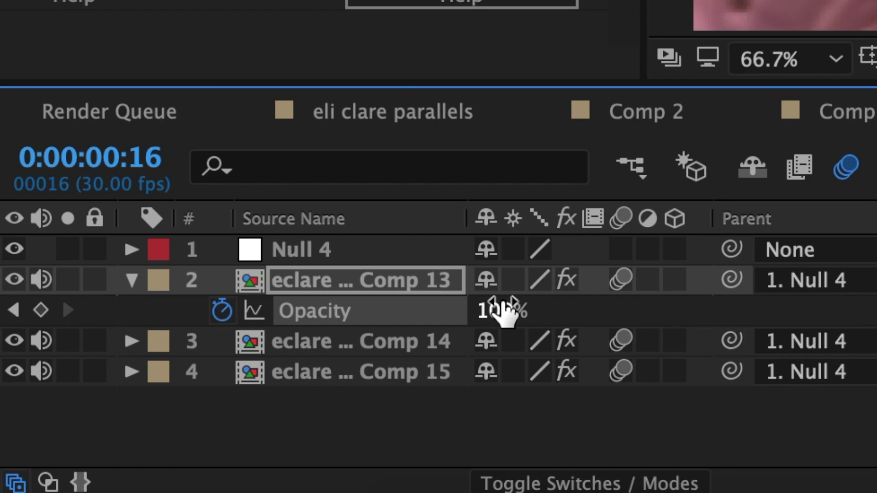
{"action": "left_click_drag", "start_coordinate": [505, 309], "coordinate": [208, 300]}
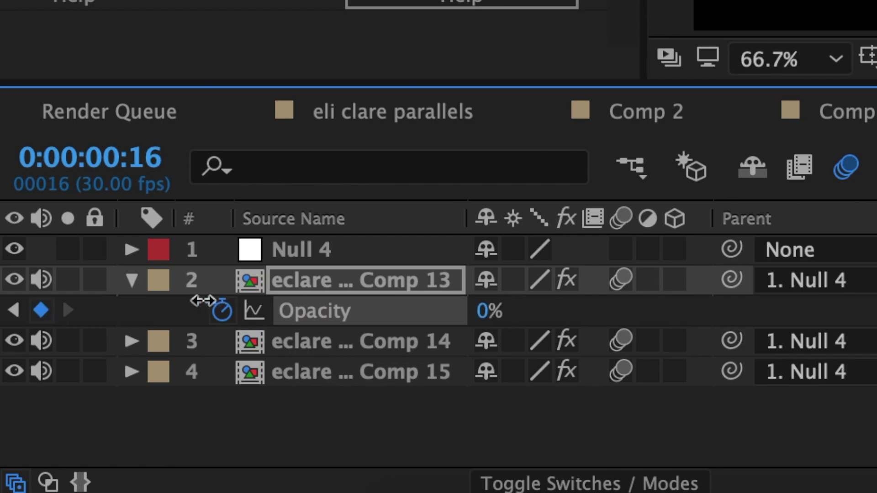
Apply Easy Ease to both Opacity keyframes of the topmost strip layer
{"action": "left_click_drag", "start_coordinate": [235, 333], "coordinate": [29, 334]}
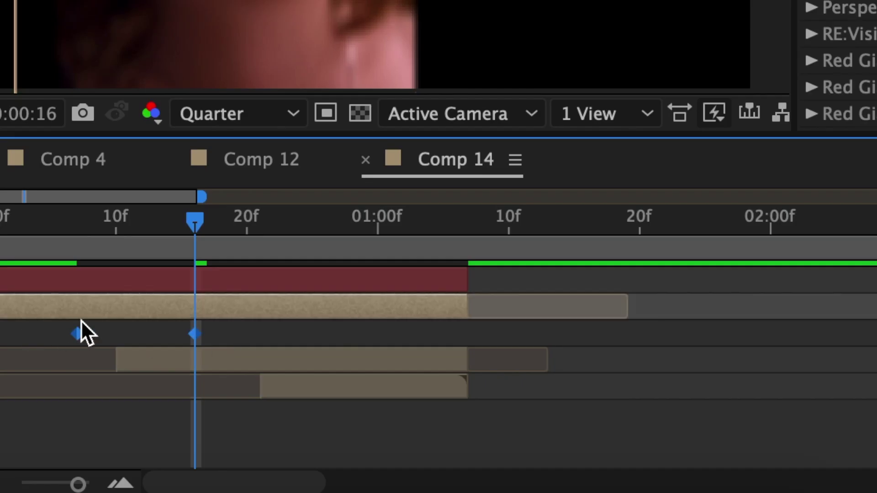
{"action": "right_click", "coordinate": [79, 331]}
{"action": "mouse_move", "coordinate": [256, 468]}
{"action": "left_click", "coordinate": [519, 333]}
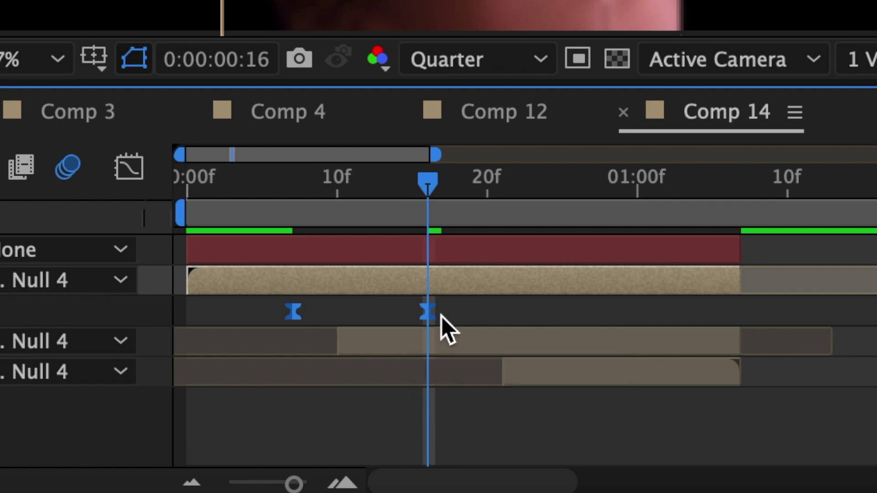
{"action": "left_click", "coordinate": [433, 344]}
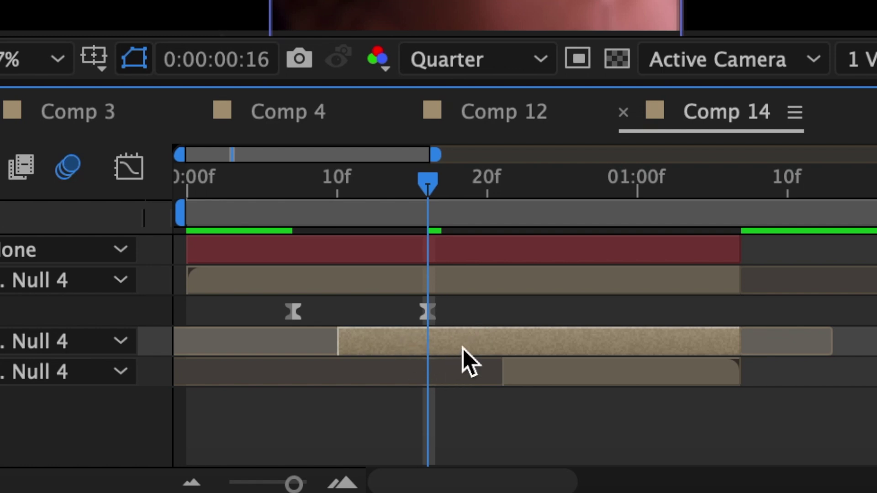
{"action": "left_click_drag", "start_coordinate": [428, 199], "coordinate": [621, 228]}
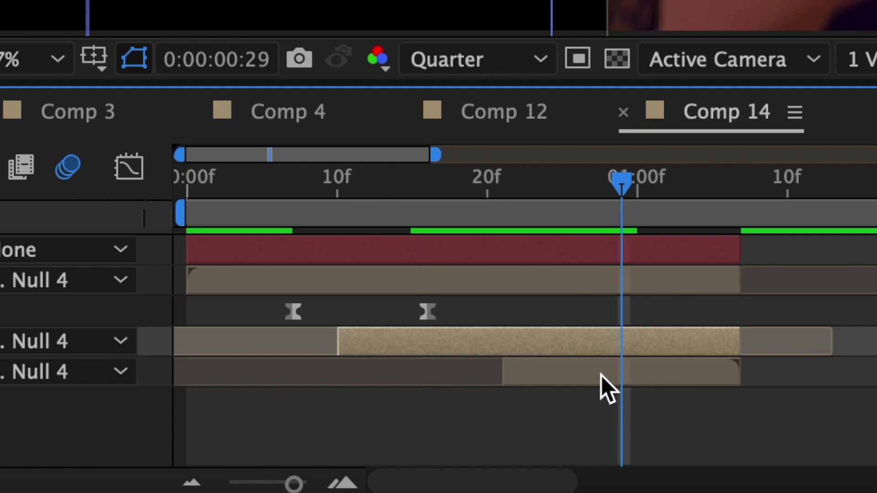
{"action": "left_click", "coordinate": [623, 372]}
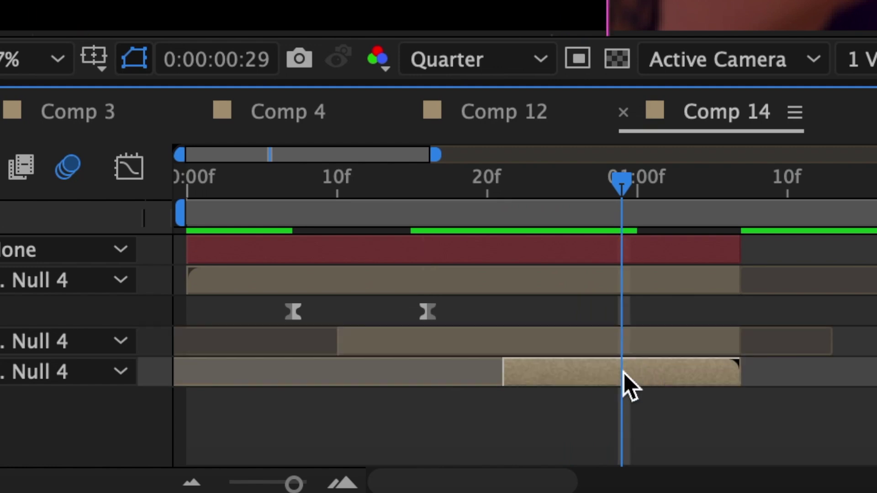
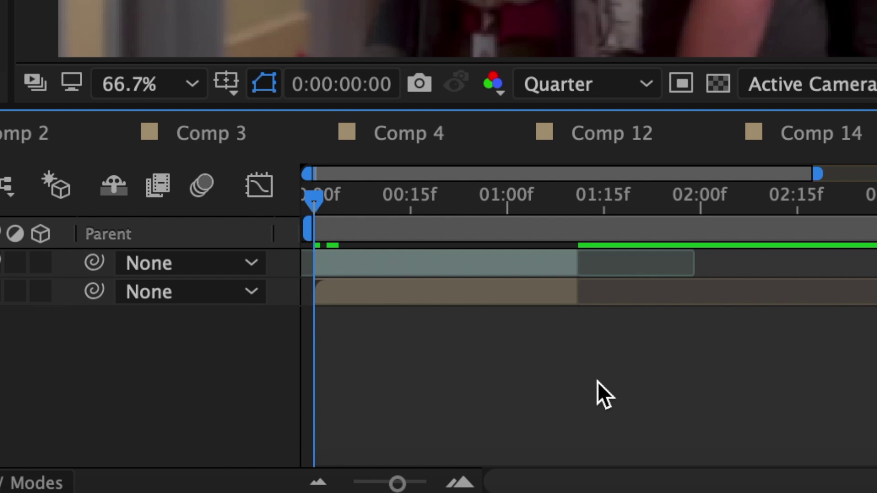
Pre-compose the top eli clare parallels clip in Comp 15 with all attributes moved into the new composition, and duplicate the resulting layer
{"action": "left_click", "coordinate": [384, 269]}
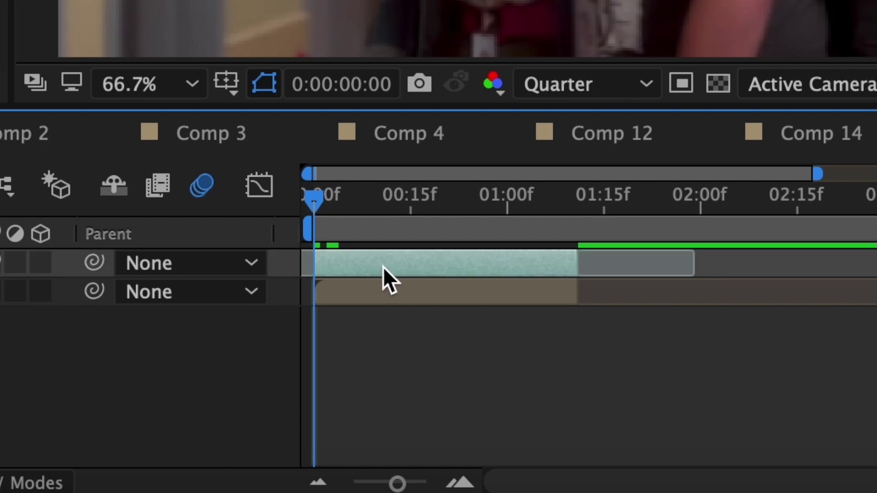
{"action": "right_click", "coordinate": [382, 267]}
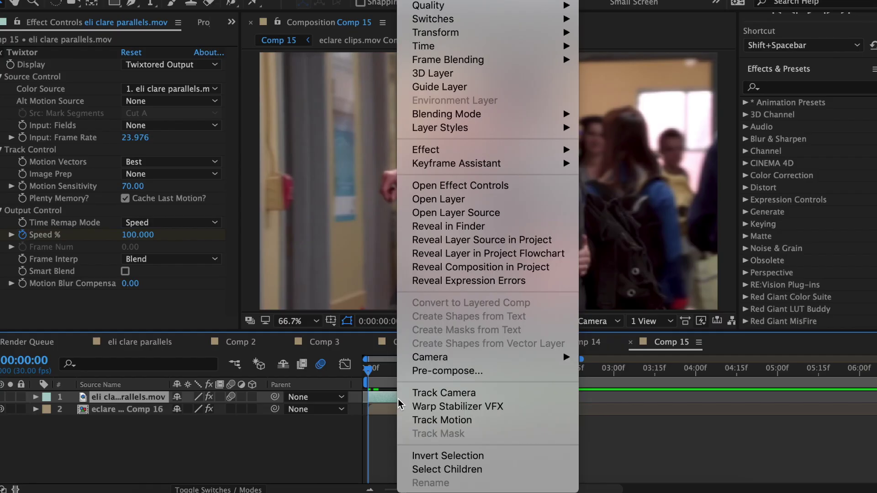
{"action": "left_click", "coordinate": [484, 191]}
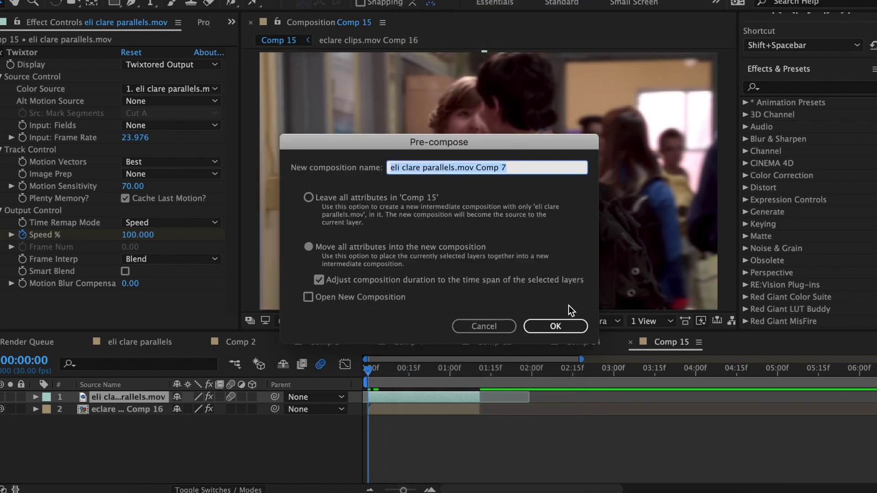
{"action": "left_click", "coordinate": [548, 325]}
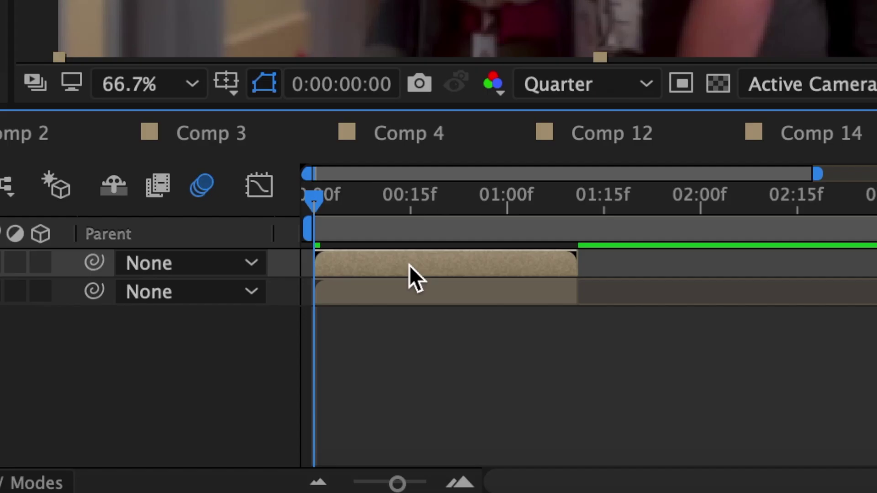
{"action": "key", "text": "super+d"}
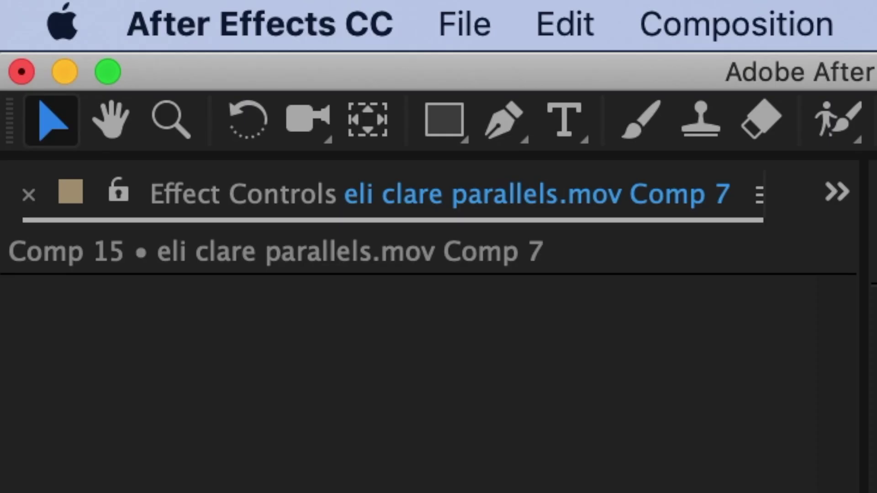
Draw a rectangle mask over the left half of the top pre-composed copy and paste it onto the copy below
{"action": "left_click", "coordinate": [457, 124]}
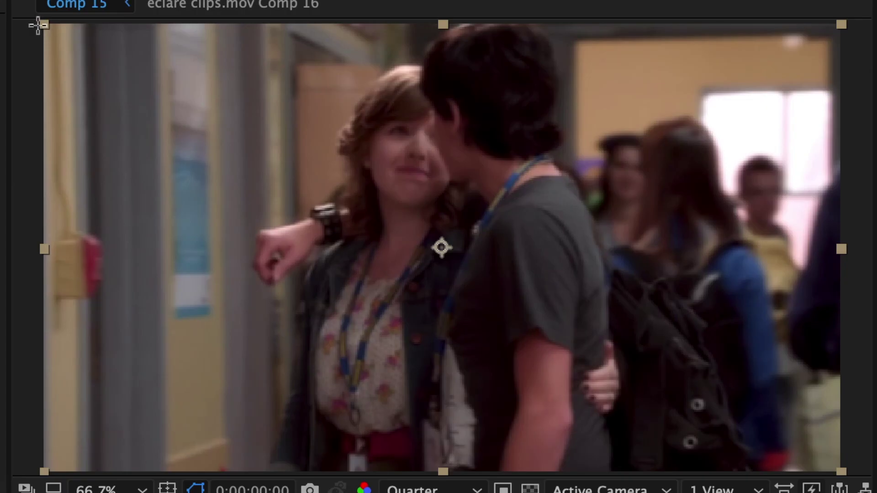
{"action": "left_click_drag", "start_coordinate": [36, 26], "coordinate": [457, 473]}
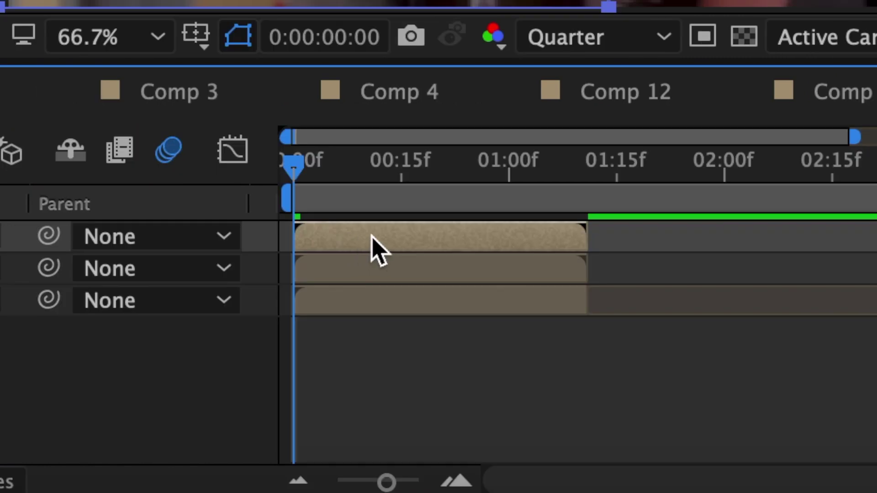
{"action": "left_click", "coordinate": [368, 263]}
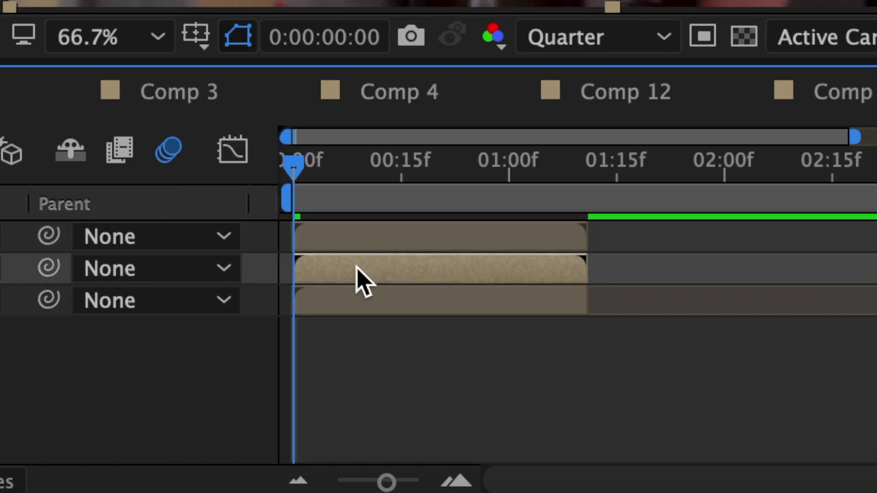
{"action": "key", "text": "super+v"}
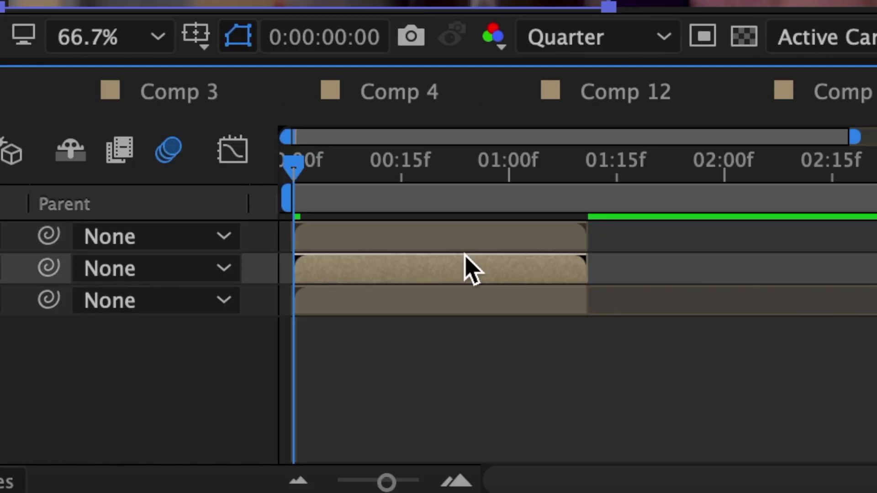
{"action": "key", "text": "m"}
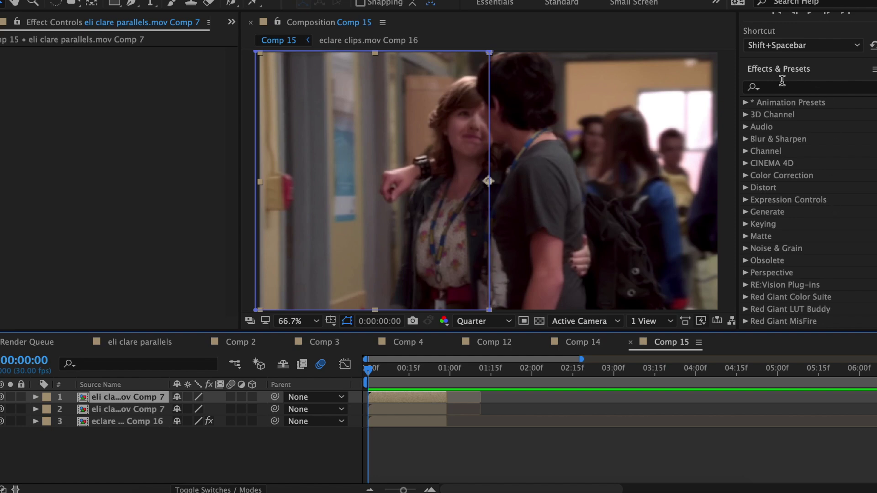
Find the S_BlurMoCurves effect and apply it to both pre-composed copies
{"action": "left_click", "coordinate": [782, 81]}
{"action": "type", "text": "blurmo"}
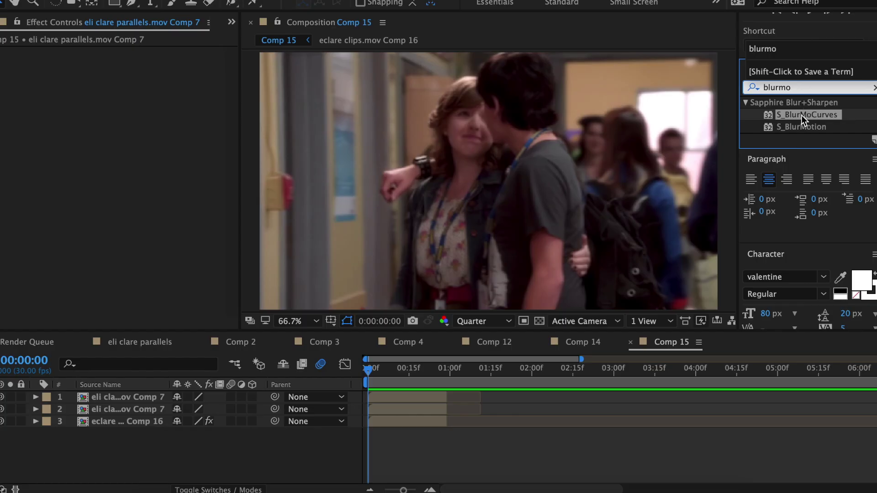
{"action": "left_click_drag", "start_coordinate": [802, 116], "coordinate": [387, 399]}
{"action": "left_click_drag", "start_coordinate": [806, 115], "coordinate": [379, 412]}
Keyframe the top copy's S_BlurMoCurves Shift X from 0 at frame 0 to a negative value at 0:28
{"action": "left_click", "coordinate": [432, 397]}
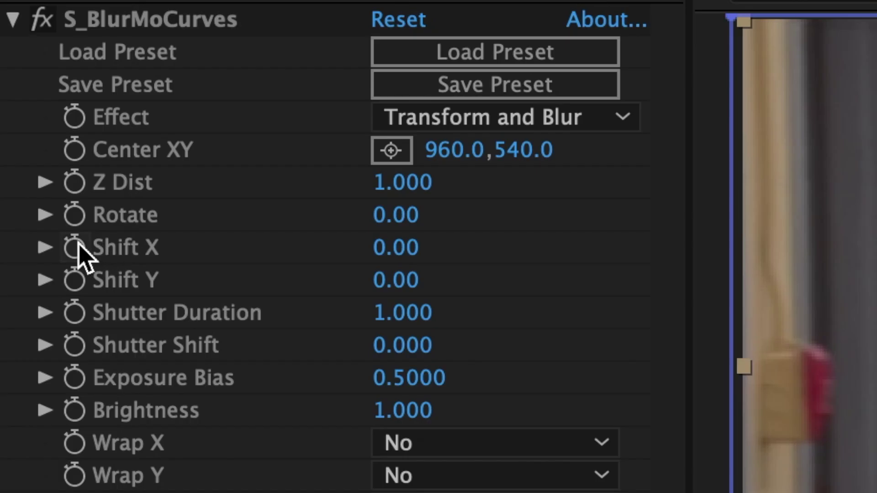
{"action": "left_click", "coordinate": [75, 249]}
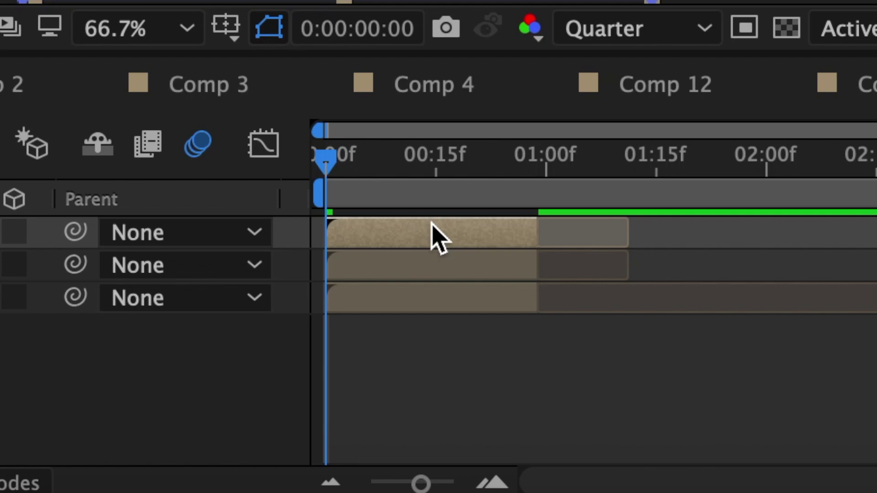
{"action": "key", "text": "o"}
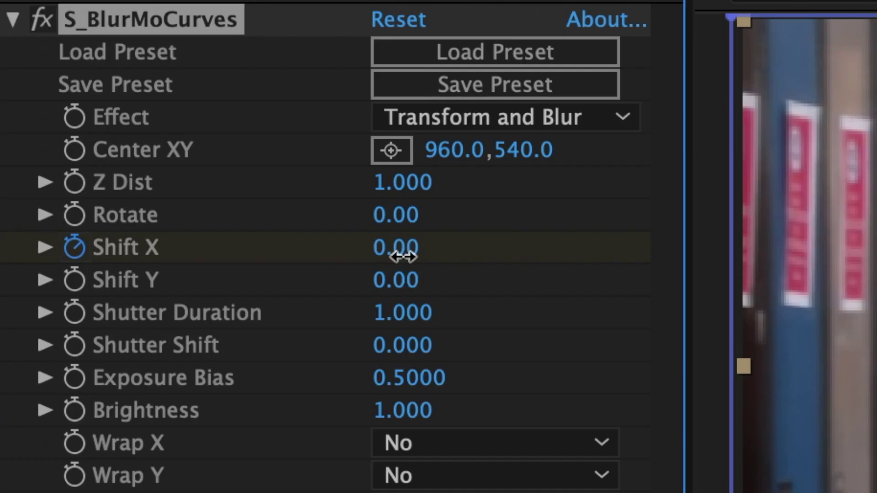
{"action": "left_click_drag", "start_coordinate": [401, 252], "coordinate": [209, 255]}
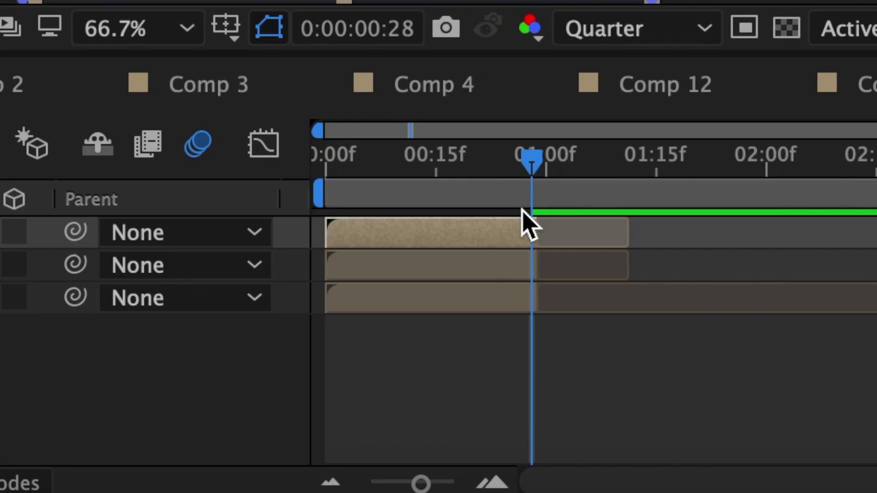
Reveal the top copy's two Shift X keyframes and apply Easy Ease to both
{"action": "key", "text": "u"}
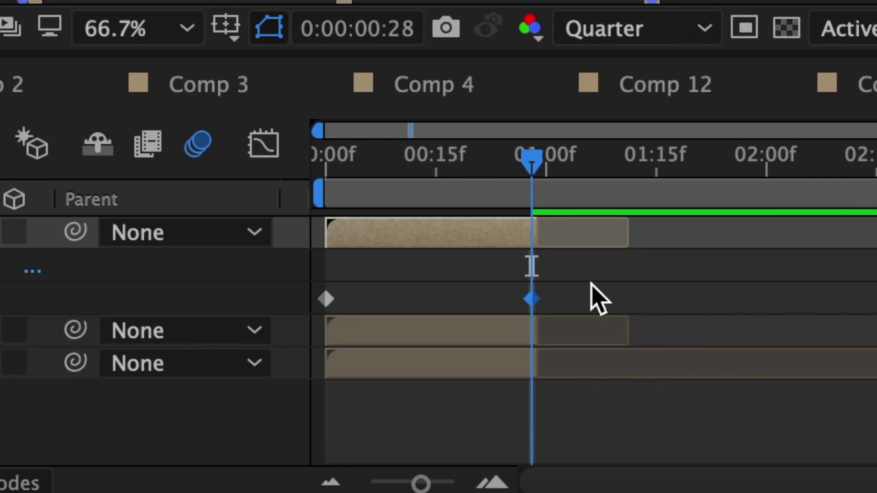
{"action": "left_click", "coordinate": [322, 301]}
{"action": "right_click", "coordinate": [320, 302]}
{"action": "mouse_move", "coordinate": [114, 469]}
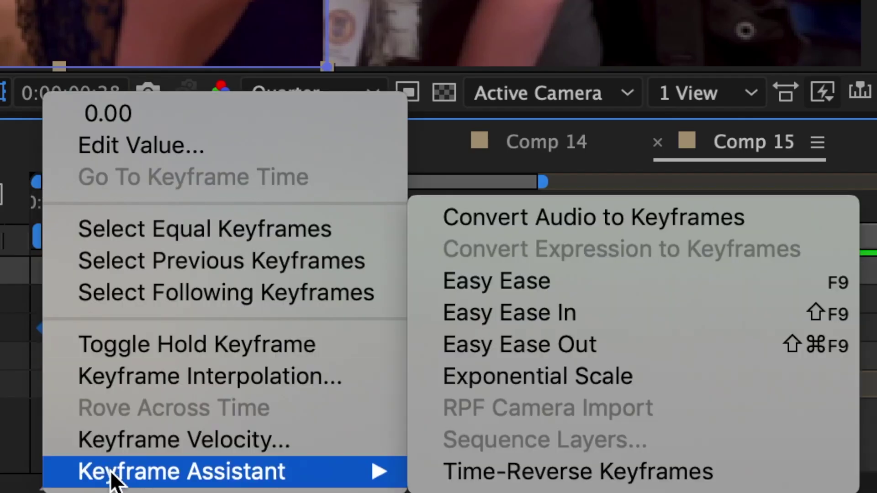
{"action": "left_click", "coordinate": [531, 286]}
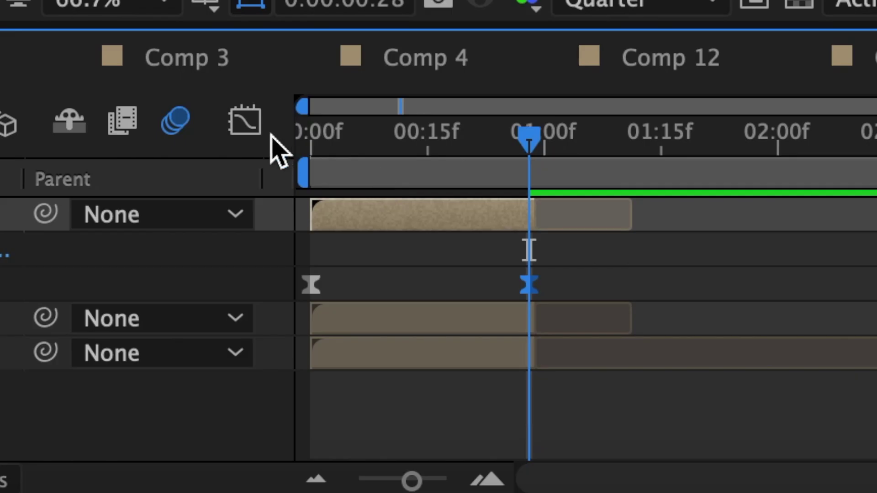
Extend both easing handles of the Shift X speed curve towards the middle to form a steep central peak
{"action": "left_click", "coordinate": [248, 117]}
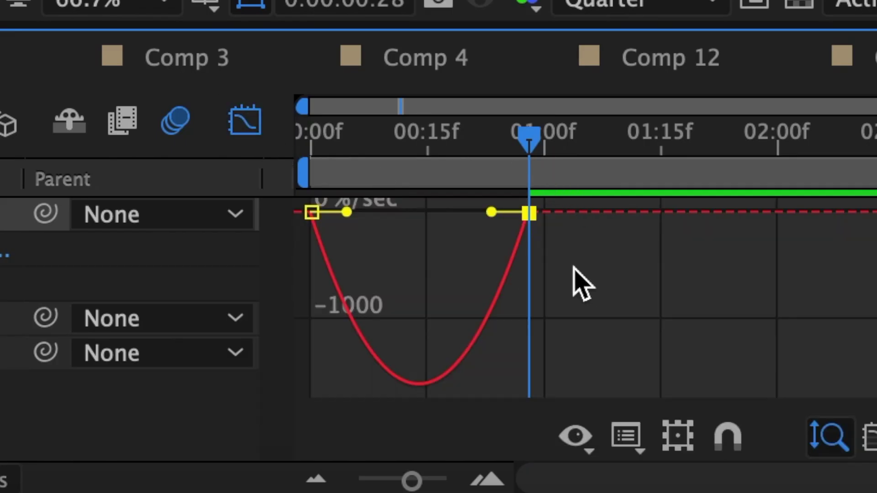
{"action": "left_click_drag", "start_coordinate": [347, 212], "coordinate": [408, 230]}
{"action": "left_click_drag", "start_coordinate": [497, 230], "coordinate": [416, 230]}
Copy both eased Shift X keyframes from the top copy to the second pre-composed copy at frame 0
{"action": "left_click_drag", "start_coordinate": [605, 279], "coordinate": [274, 300]}
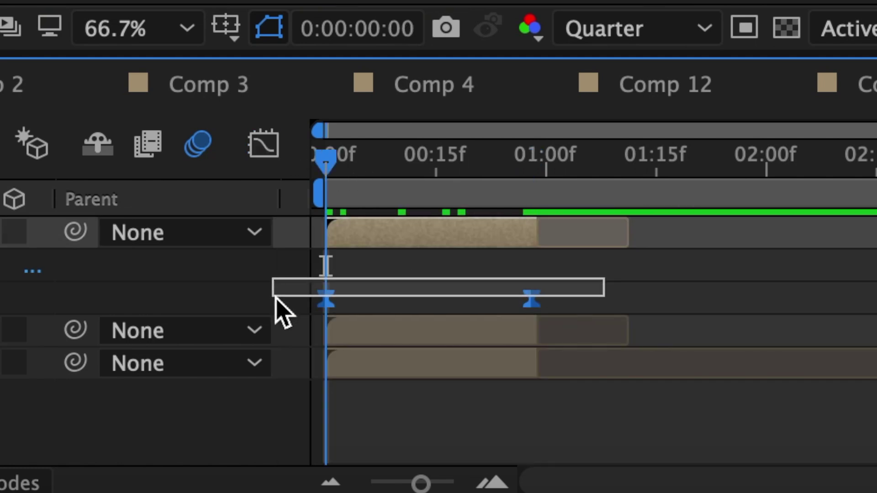
{"action": "mouse_move", "coordinate": [318, 299]}
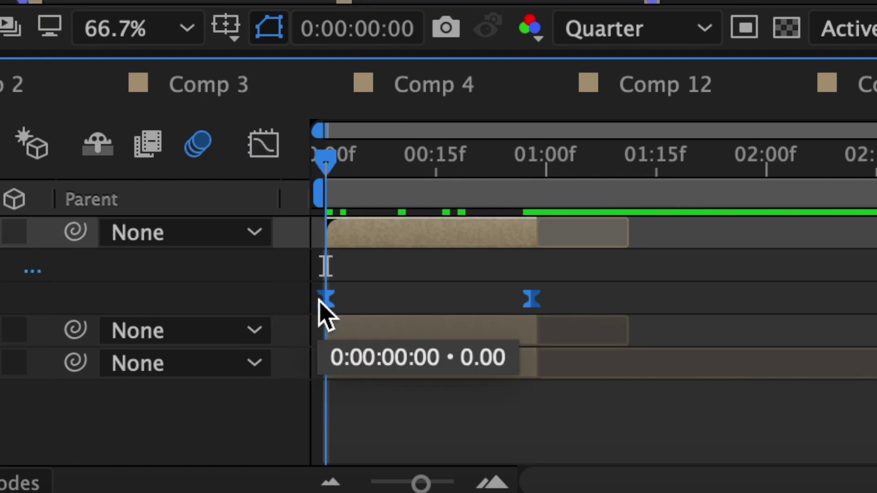
{"action": "key", "text": "u"}
{"action": "left_click", "coordinate": [390, 274]}
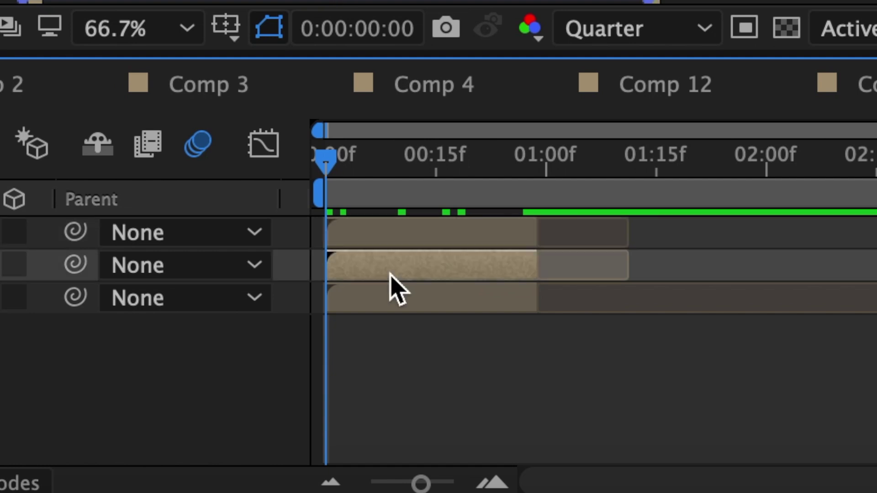
{"action": "key", "text": "u"}
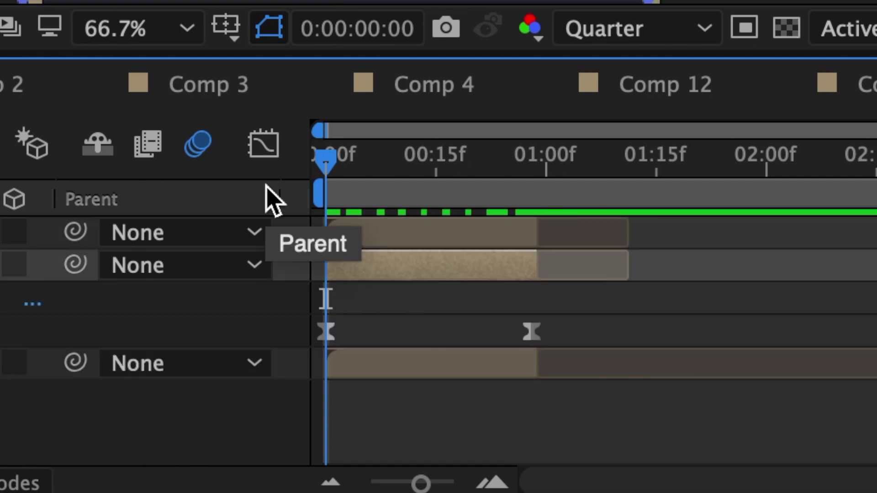
Set the second copy's S_BlurMoCurves Shift X to 1000 at 0:28
{"action": "left_click", "coordinate": [343, 188]}
{"action": "left_click_drag", "start_coordinate": [343, 188], "coordinate": [535, 204]}
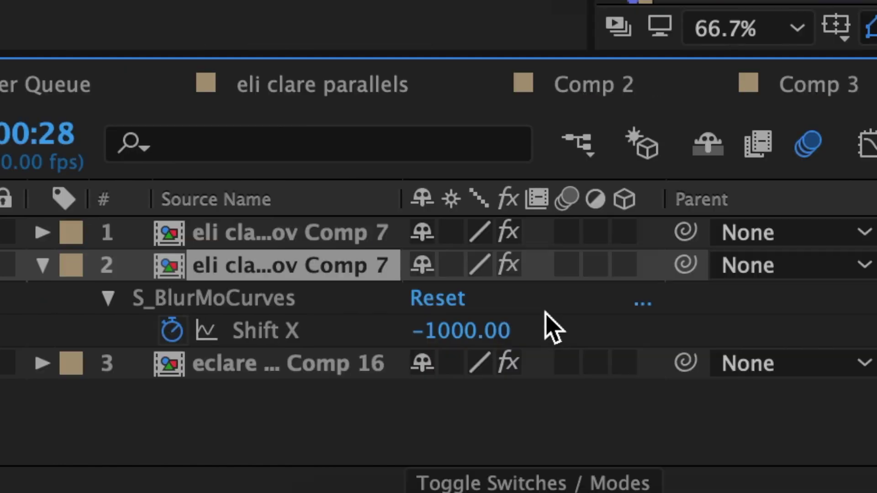
{"action": "left_click", "coordinate": [481, 331]}
{"action": "type", "text": "1000"}
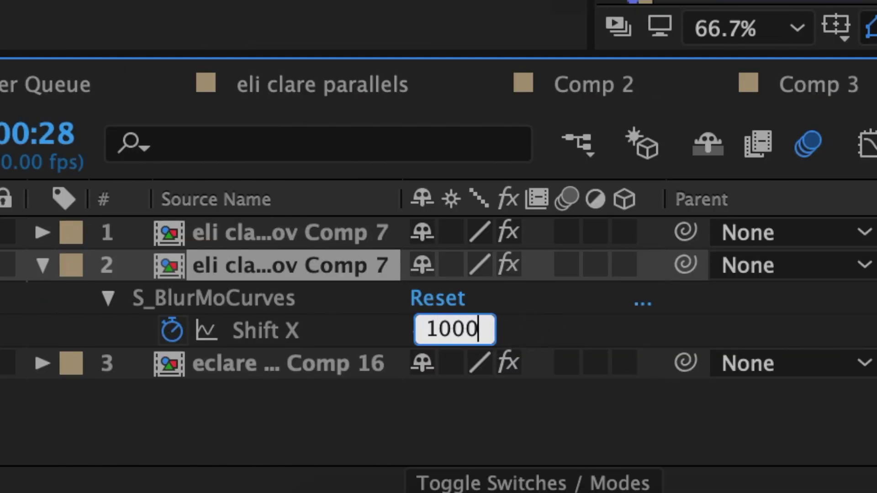
{"action": "key", "text": "Return"}
Find the S_TimeSlice effect and apply it to both pre-composed copies
{"action": "left_click", "coordinate": [666, 178]}
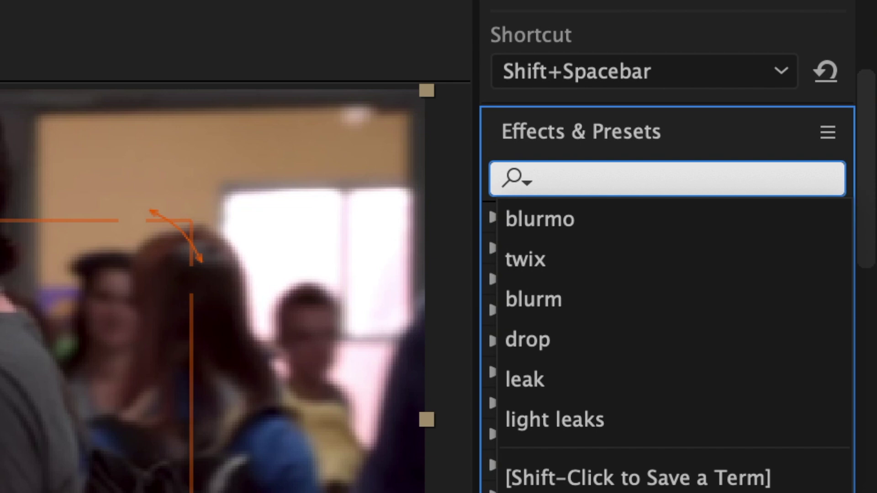
{"action": "type", "text": "timesli"}
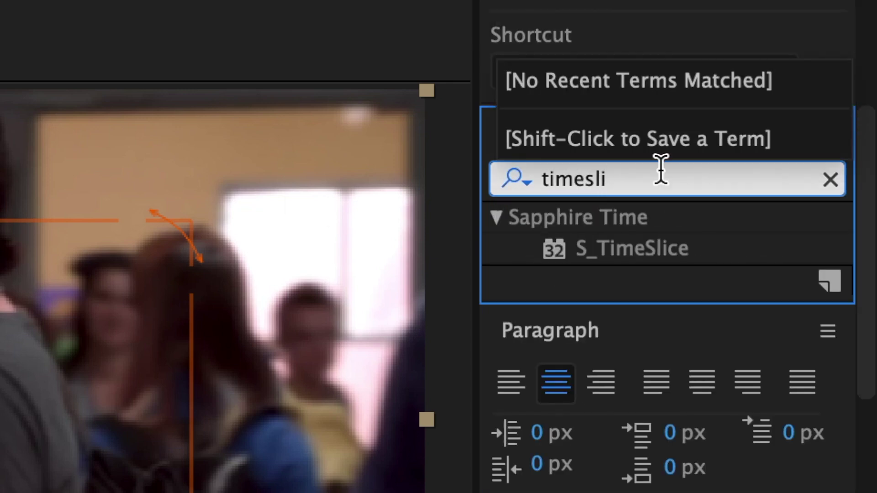
{"action": "left_click", "coordinate": [664, 242]}
{"action": "left_click_drag", "start_coordinate": [664, 242], "coordinate": [400, 400]}
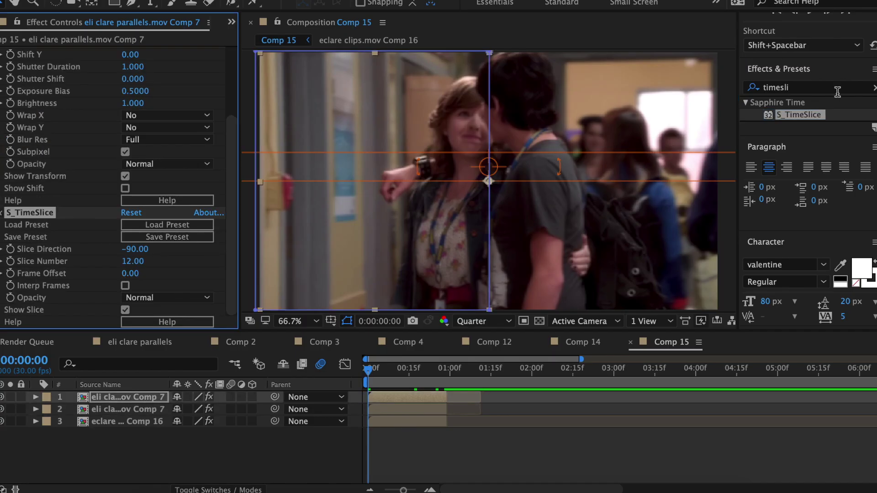
{"action": "left_click_drag", "start_coordinate": [637, 252], "coordinate": [399, 407]}
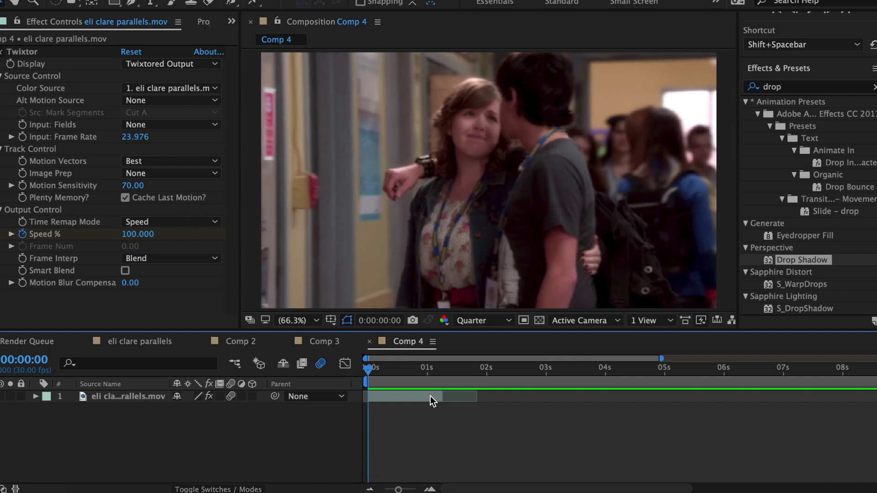
Select the eli clare parallels clip in Comp 4, find the S_Flicker effect and apply it
{"action": "left_click", "coordinate": [399, 395]}
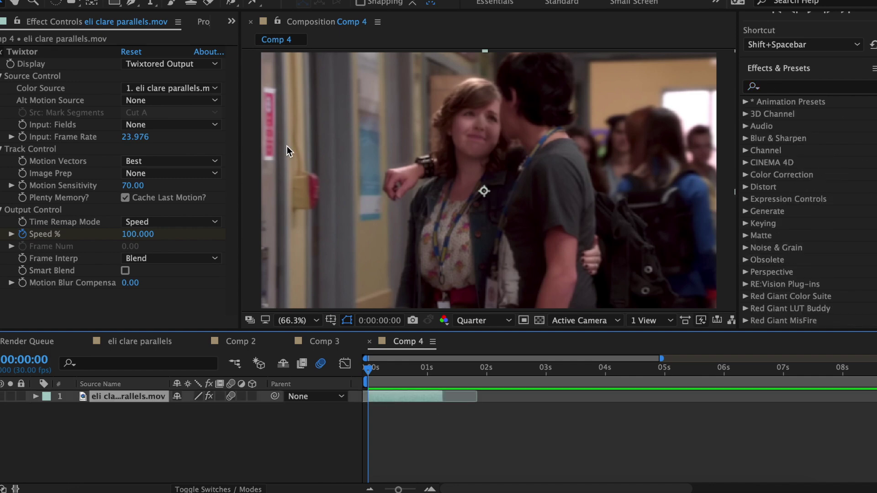
{"action": "left_click", "coordinate": [251, 7]}
{"action": "mouse_move", "coordinate": [258, 24]}
{"action": "left_click", "coordinate": [469, 108]}
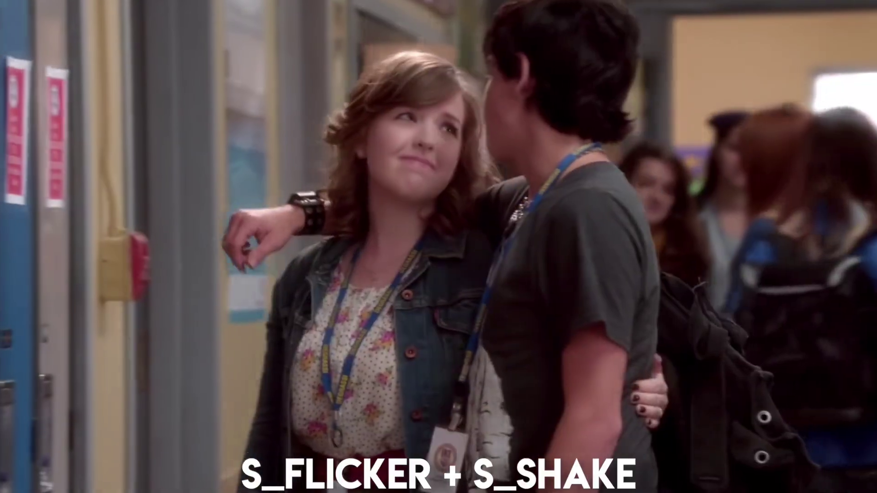
{"action": "type", "text": "s_flick"}
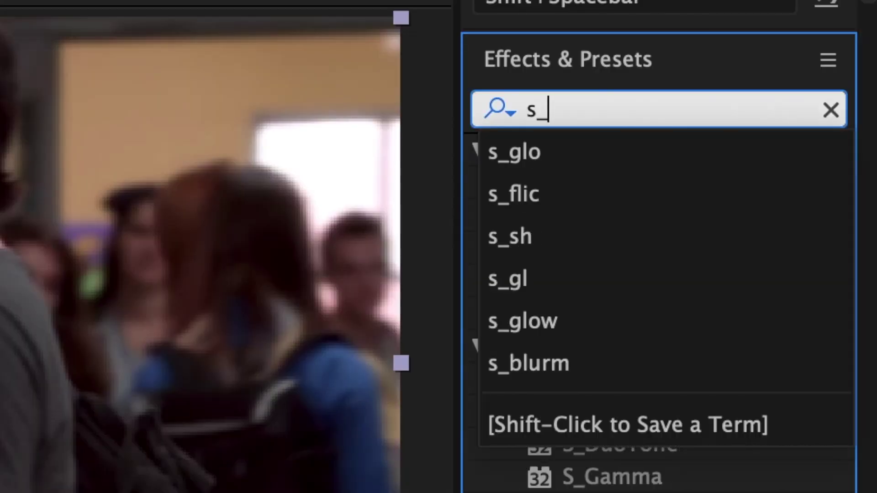
{"action": "left_click_drag", "start_coordinate": [636, 181], "coordinate": [398, 398]}
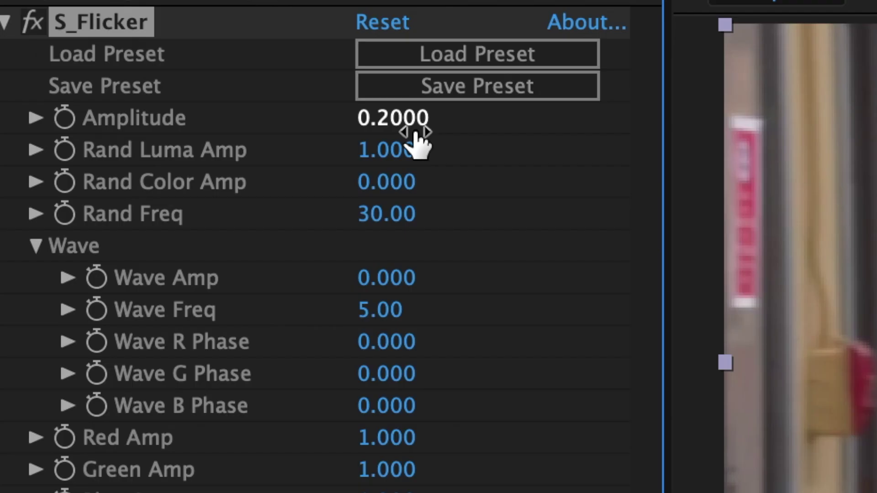
Set the S_Flicker Amplitude to 0.1
{"action": "left_click", "coordinate": [131, 94]}
{"action": "type", "text": "0"}
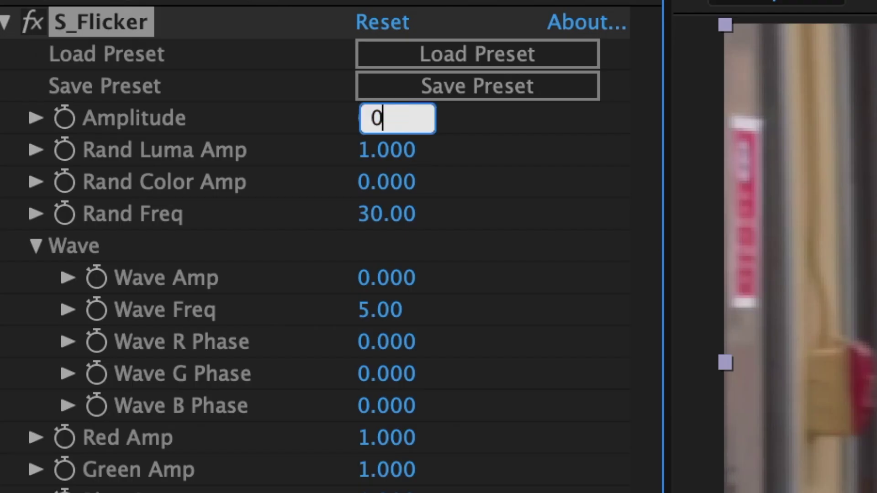
{"action": "type", "text": ".1"}
{"action": "key", "text": "Return"}
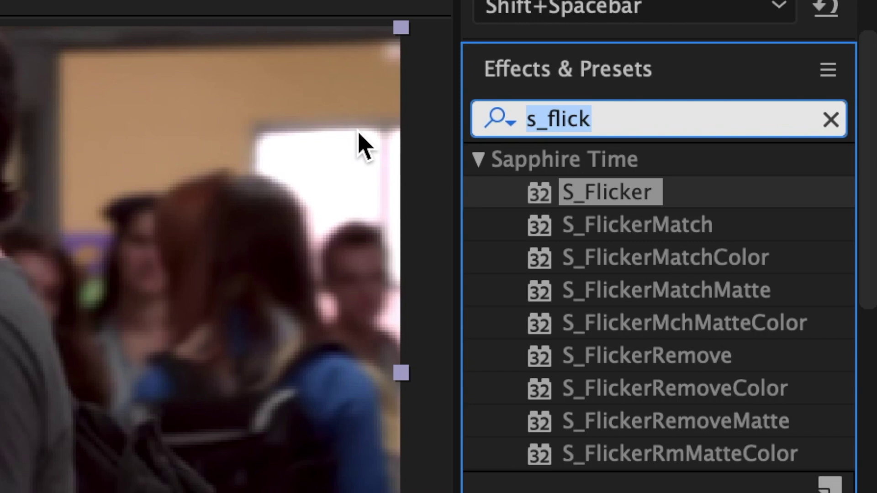
Find the Sapphire S_Shake effect, apply it to the clip and set its Tilt Shake value to 0
{"action": "type", "text": "s_shake"}
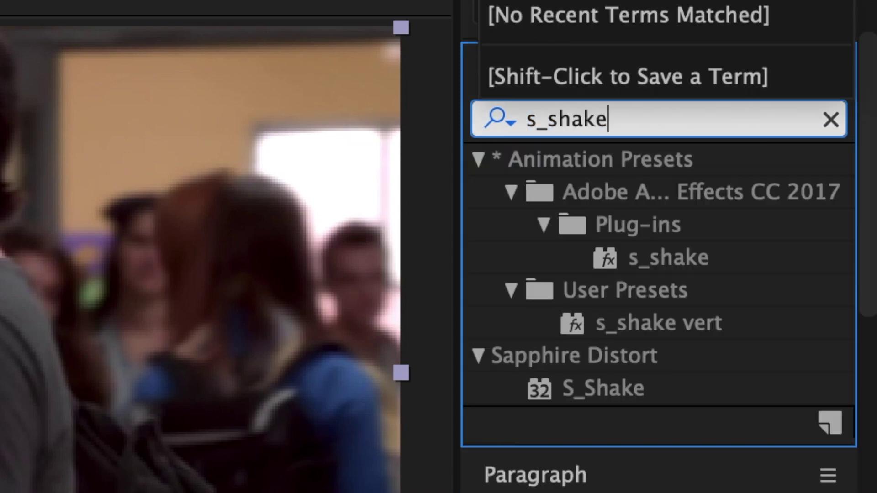
{"action": "left_click_drag", "start_coordinate": [617, 395], "coordinate": [423, 398]}
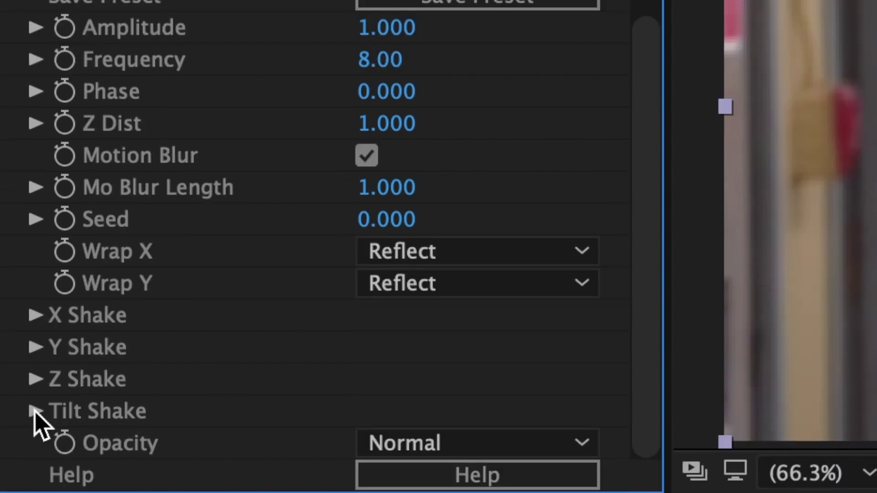
{"action": "left_click", "coordinate": [35, 411]}
{"action": "left_click", "coordinate": [390, 338]}
{"action": "type", "text": "0"}
{"action": "key", "text": "Return"}
{"action": "left_click", "coordinate": [40, 316]}
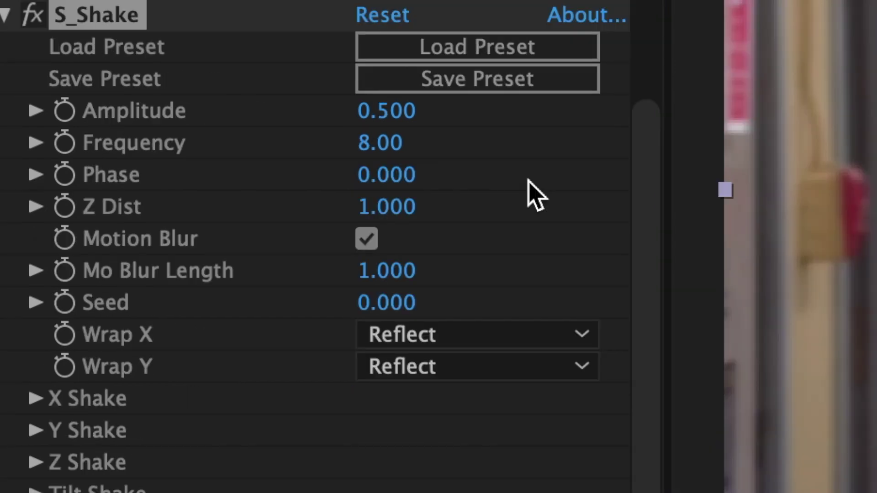
Set the overall S_Shake Amplitude to 0.1
{"action": "left_click", "coordinate": [401, 115]}
{"action": "type", "text": "0"}
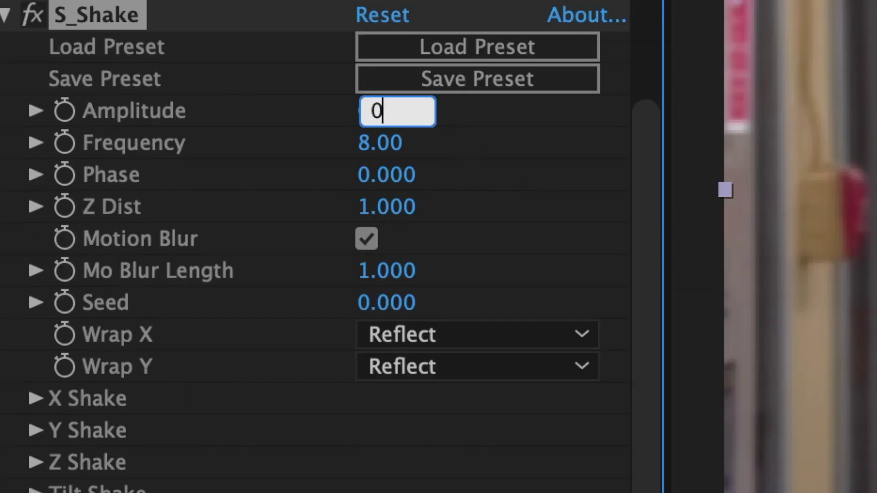
{"action": "type", "text": ".1"}
{"action": "key", "text": "Return"}
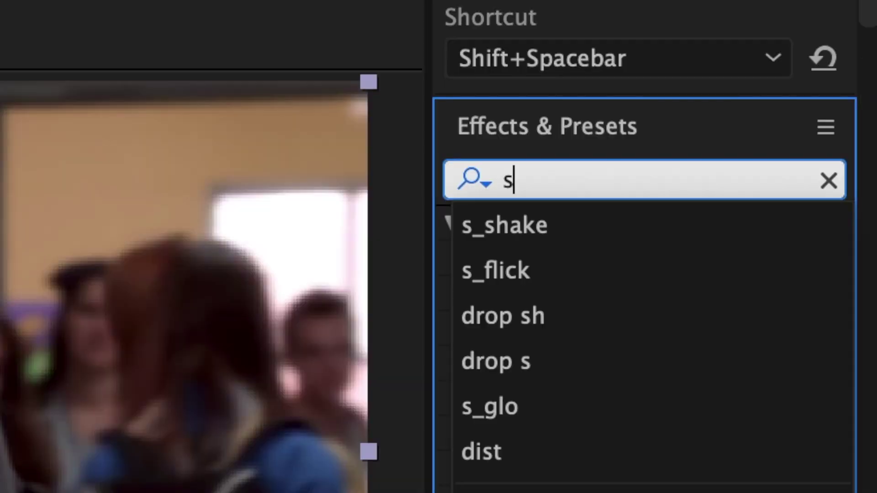
Find the S_FilmDamage effect, apply it to the clip and set its Grain Amp and Stain Density to 0
{"action": "type", "text": "_filmd"}
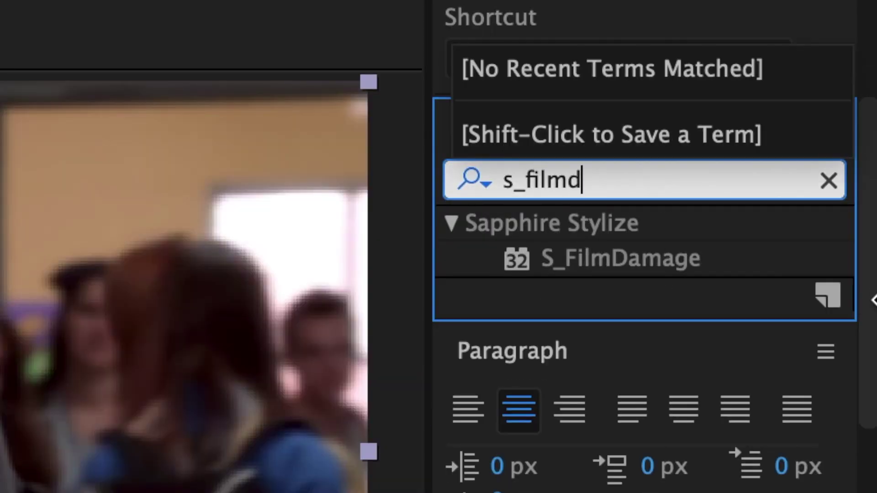
{"action": "left_click_drag", "start_coordinate": [671, 265], "coordinate": [406, 401]}
{"action": "left_click", "coordinate": [425, 121]}
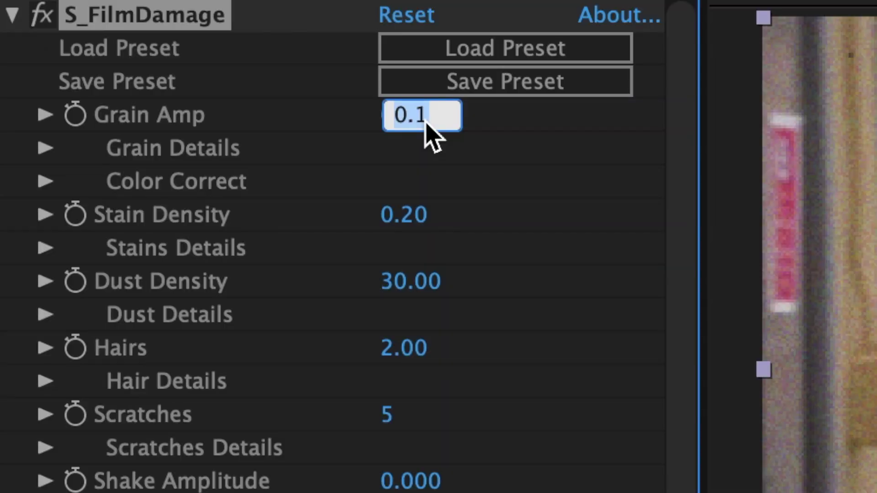
{"action": "type", "text": "0"}
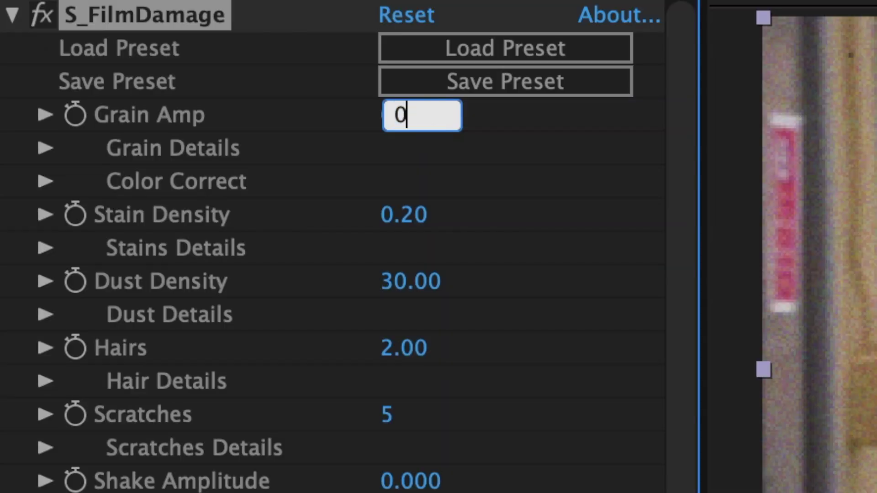
{"action": "key", "text": "Return"}
{"action": "left_click", "coordinate": [420, 214]}
{"action": "type", "text": "0"}
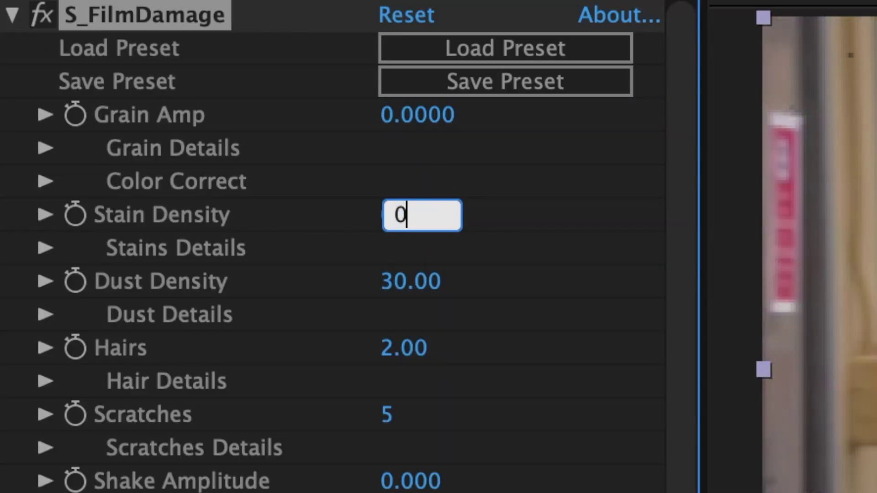
{"action": "key", "text": "Return"}
Set the S_FilmDamage Hairs and Scratches values to 0
{"action": "left_click", "coordinate": [410, 350]}
{"action": "type", "text": "0"}
{"action": "key", "text": "Return"}
{"action": "left_click", "coordinate": [391, 413]}
{"action": "type", "text": "0"}
{"action": "key", "text": "Return"}
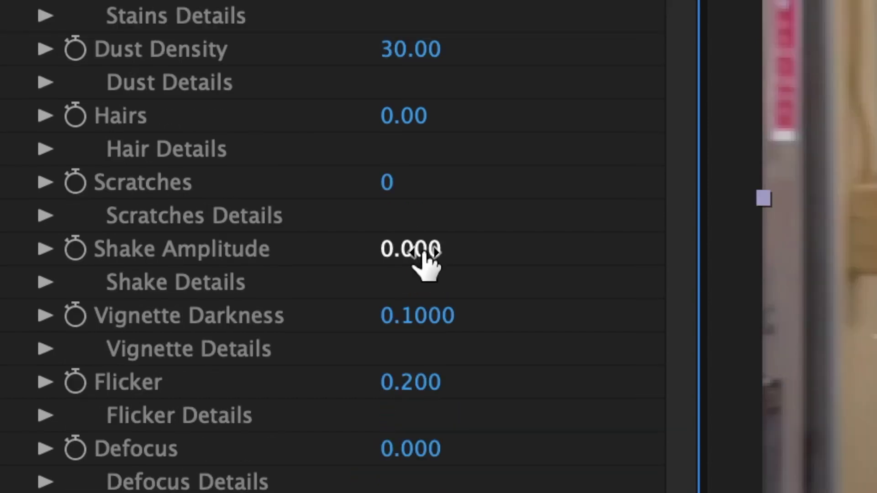
{"action": "left_click", "coordinate": [424, 255]}
{"action": "key", "text": "Return"}
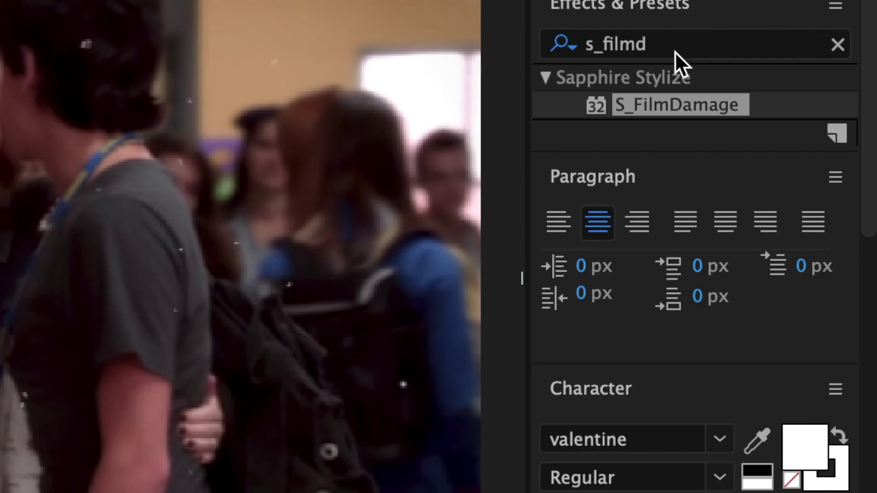
Find the Motion Tile effect and apply it to the clip
{"action": "left_click", "coordinate": [675, 51]}
{"action": "type", "text": "mo"}
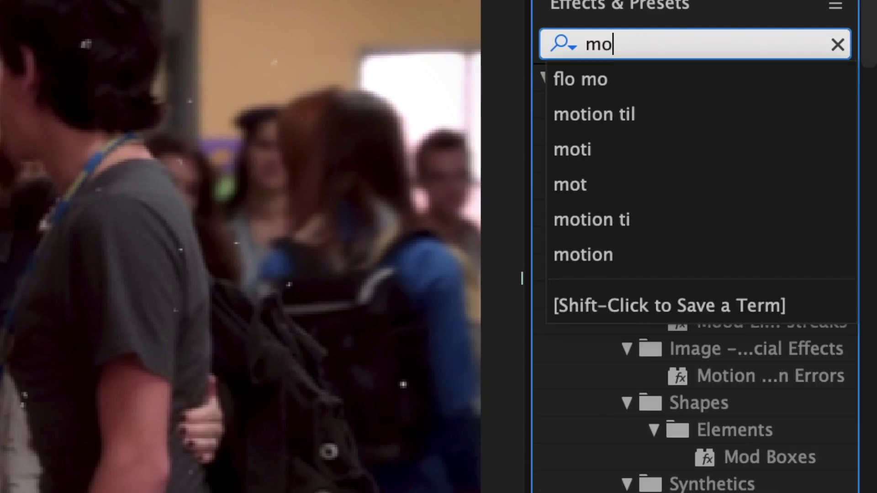
{"action": "type", "text": "tion"}
{"action": "left_click_drag", "start_coordinate": [660, 464], "coordinate": [391, 411]}
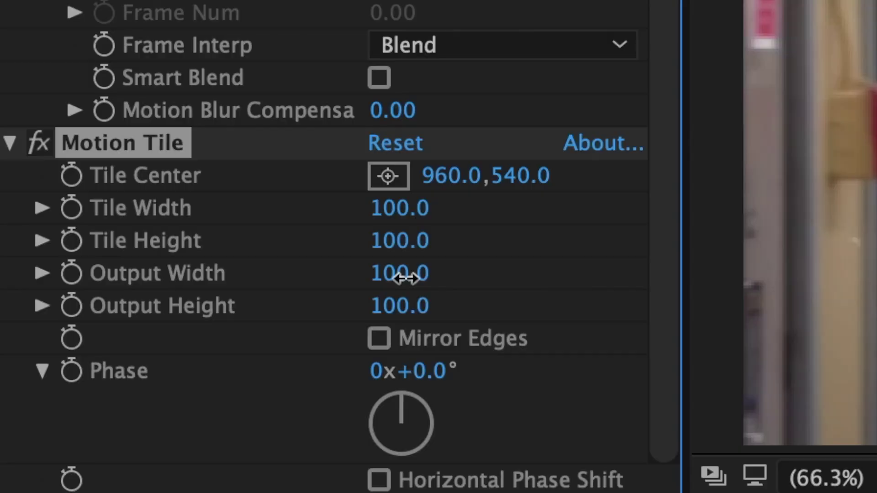
Set the Motion Tile Output Width and Output Height to 250
{"action": "left_click", "coordinate": [133, 245]}
{"action": "type", "text": "250"}
{"action": "key", "text": "Return"}
{"action": "left_click", "coordinate": [410, 314]}
{"action": "type", "text": "250"}
{"action": "key", "text": "Return"}
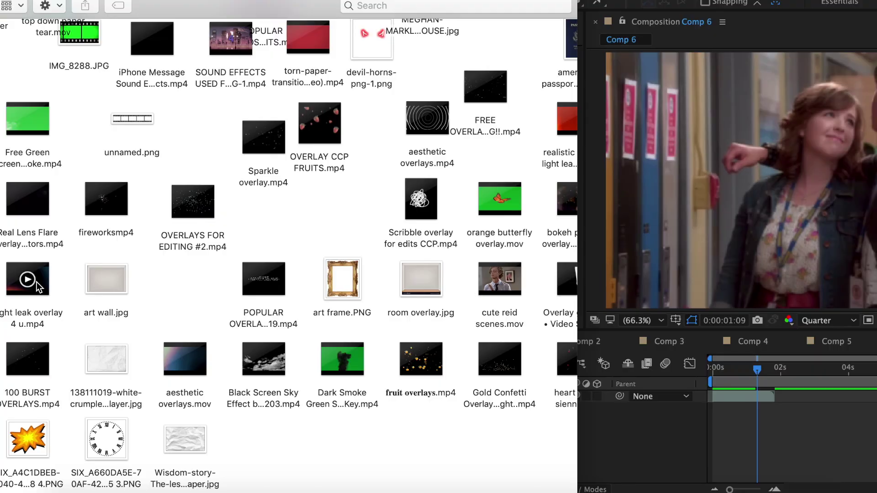
Import Light leak overlay 4 u.mp4 from the overlays folder into Comp 6 above the clip
{"action": "left_click_drag", "start_coordinate": [27, 280], "coordinate": [770, 434]}
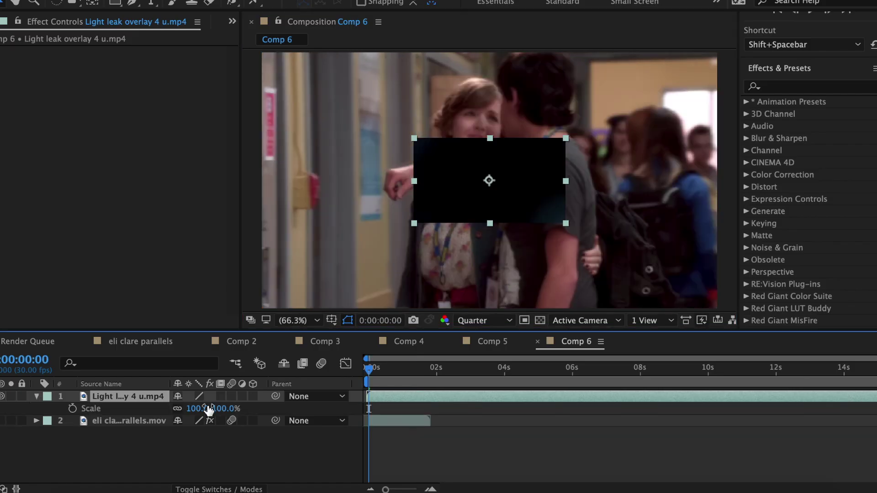
Scale the light leak overlay up to fill the Comp 6 frame and set its blending mode to Screen
{"action": "left_click_drag", "start_coordinate": [206, 409], "coordinate": [378, 432]}
{"action": "left_click", "coordinate": [36, 397]}
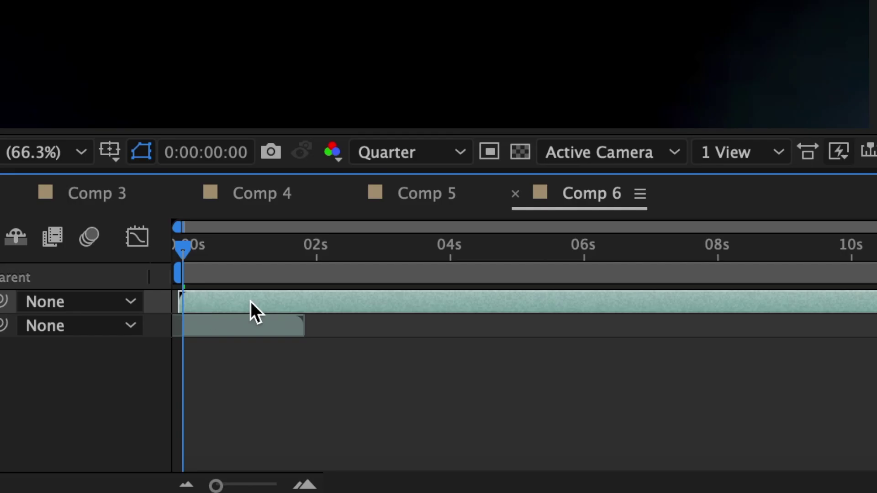
{"action": "right_click", "coordinate": [250, 300]}
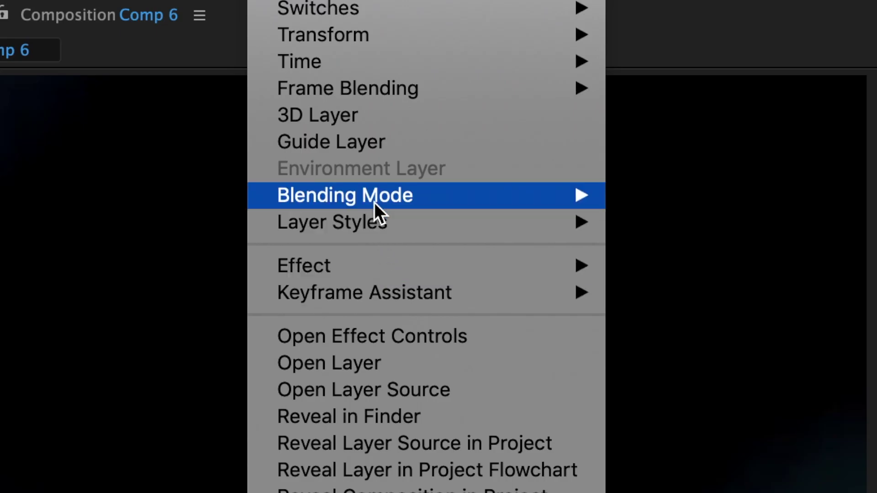
{"action": "mouse_move", "coordinate": [373, 201]}
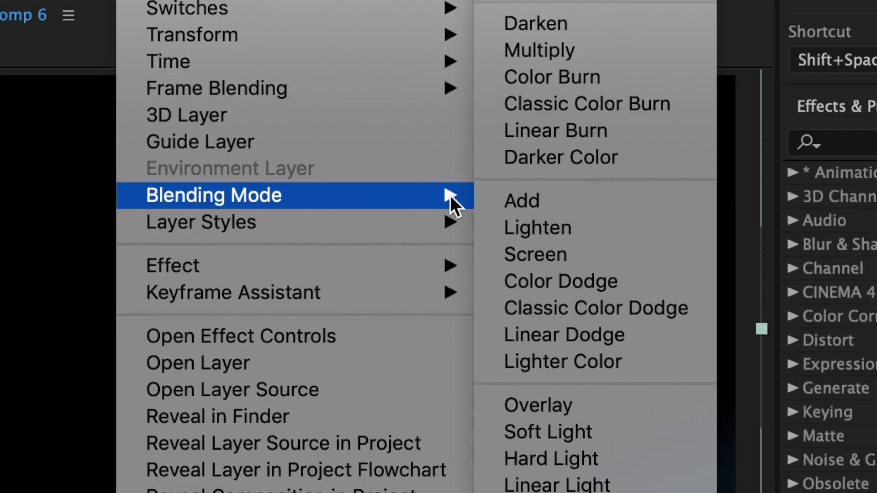
{"action": "left_click", "coordinate": [525, 254]}
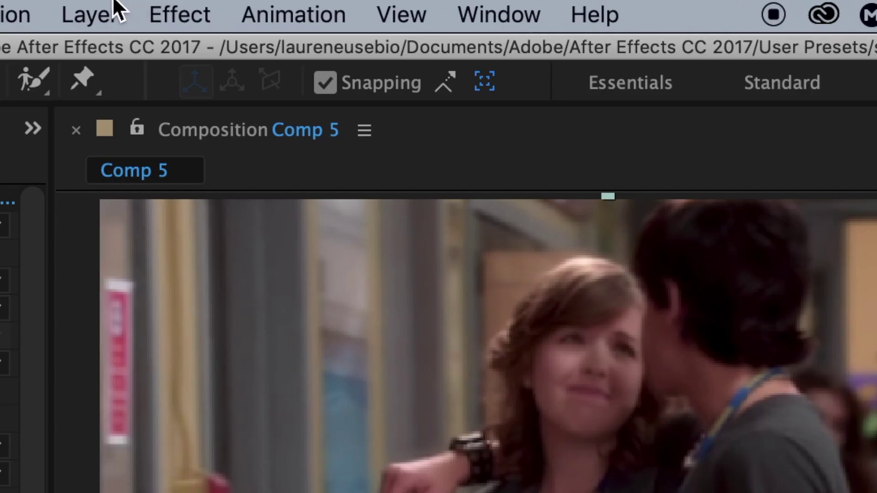
Add a new text layer reading "eli and clare" over the clip in Comp 5
{"action": "left_click", "coordinate": [90, 15]}
{"action": "left_click", "coordinate": [559, 73]}
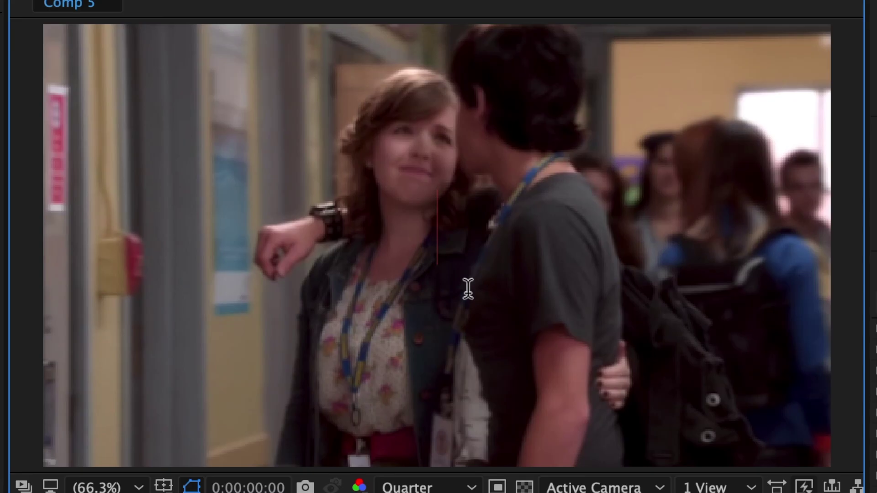
{"action": "type", "text": "eli and cl"}
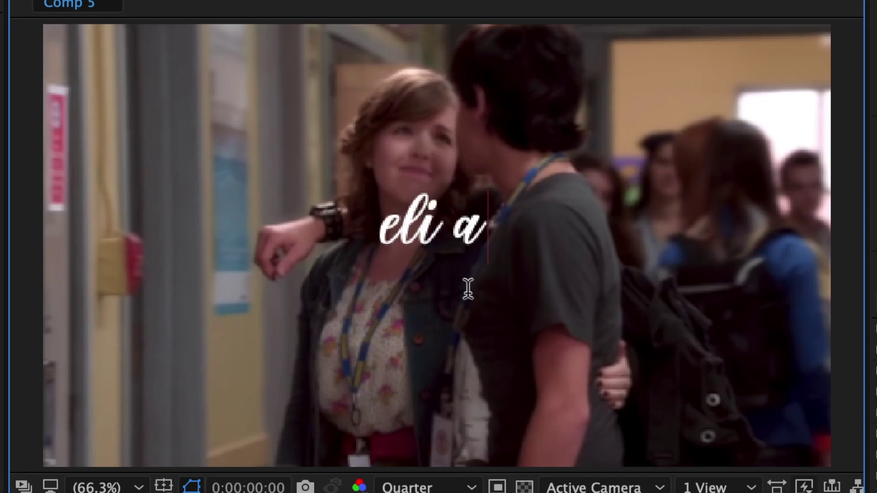
{"action": "type", "text": "are"}
Set the title's font to Will&Grace at 130 px and shift the text slightly downward in the frame
{"action": "left_click_drag", "start_coordinate": [579, 228], "coordinate": [296, 228]}
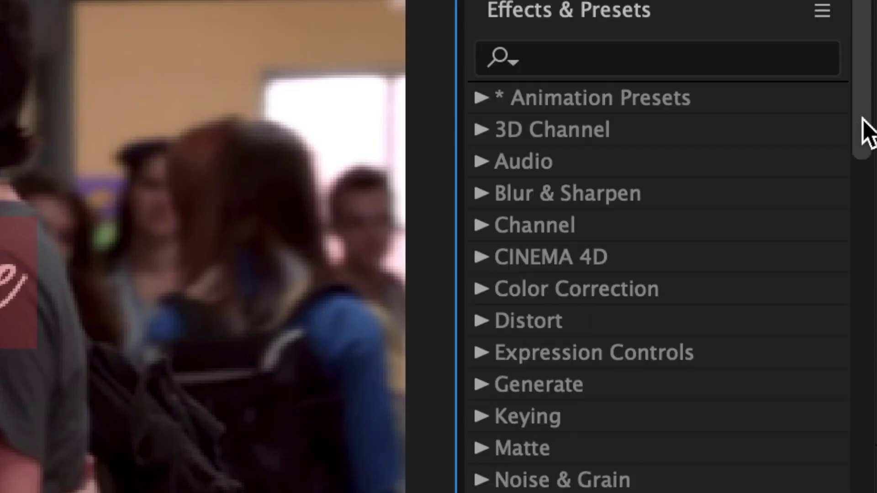
{"action": "mouse_move", "coordinate": [863, 120]}
{"action": "left_mouse_down"}
{"action": "mouse_move", "coordinate": [866, 421]}
{"action": "mouse_move", "coordinate": [855, 403]}
{"action": "left_mouse_up"}
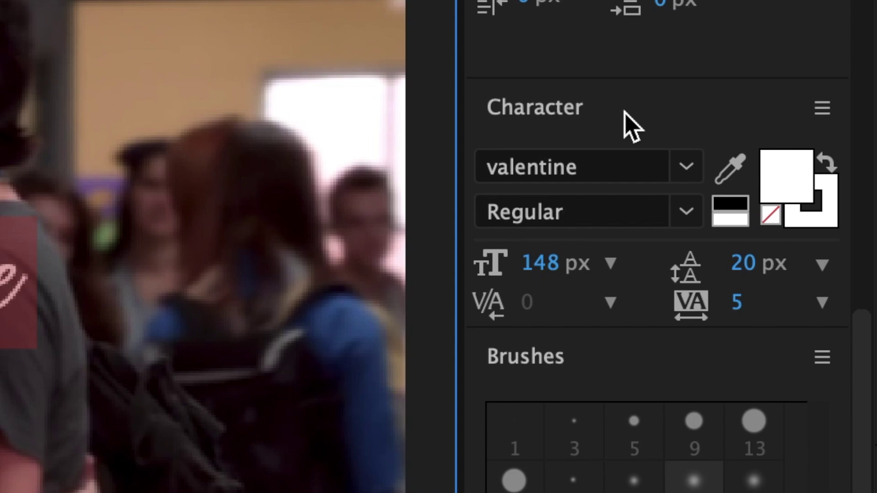
{"action": "left_click", "coordinate": [568, 174]}
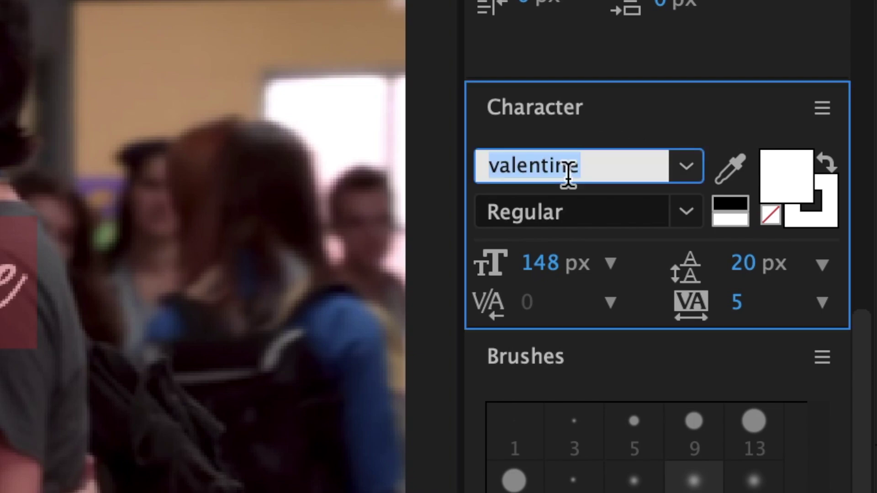
{"action": "type", "text": "Will&Grace"}
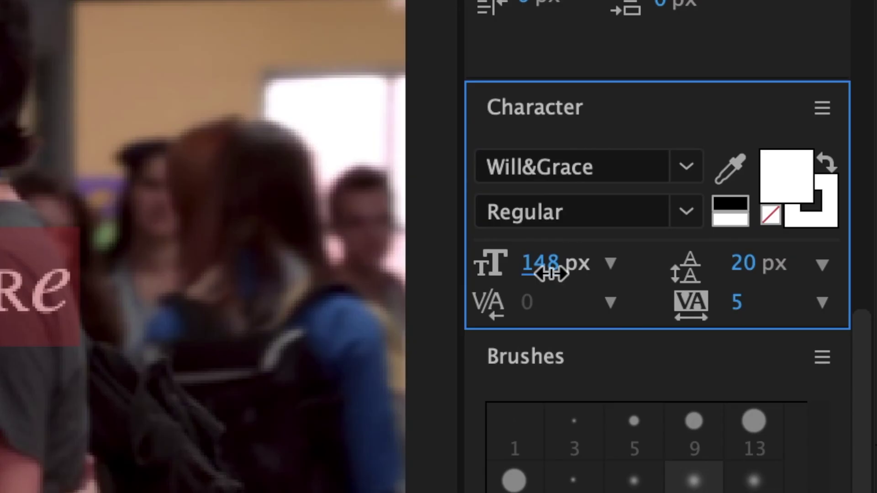
{"action": "left_click_drag", "start_coordinate": [542, 275], "coordinate": [513, 275]}
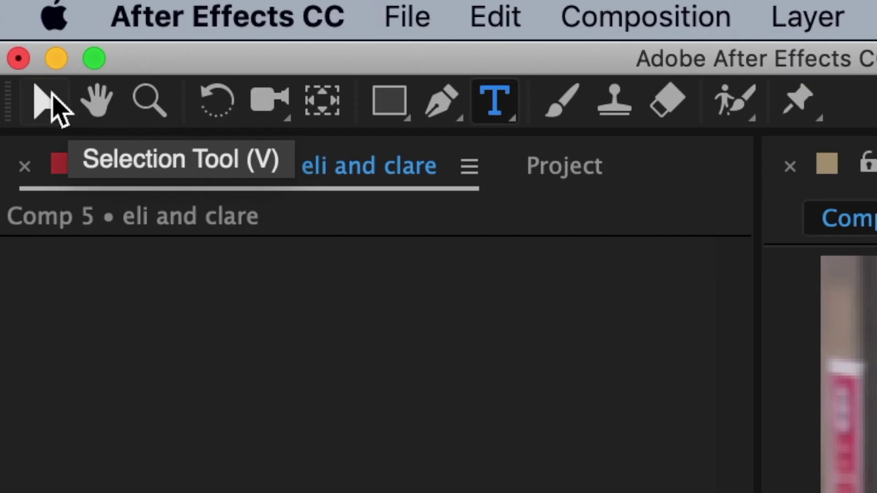
{"action": "left_click", "coordinate": [51, 94]}
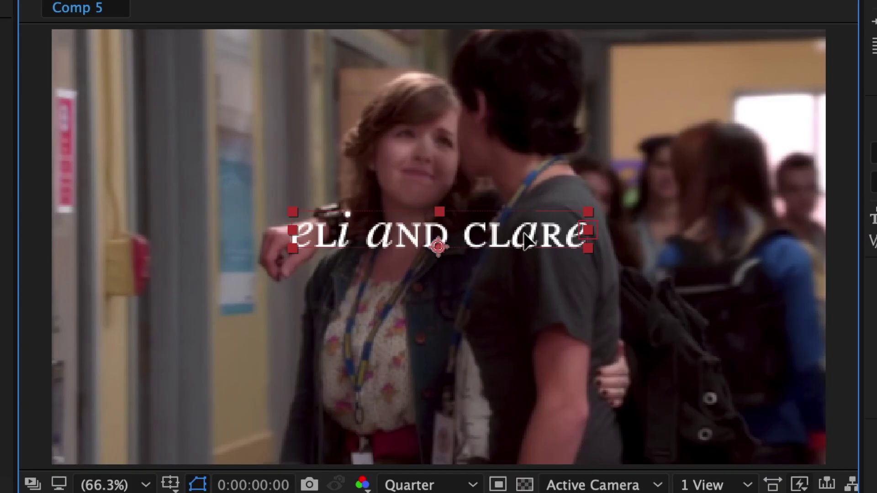
{"action": "left_click_drag", "start_coordinate": [523, 231], "coordinate": [524, 246]}
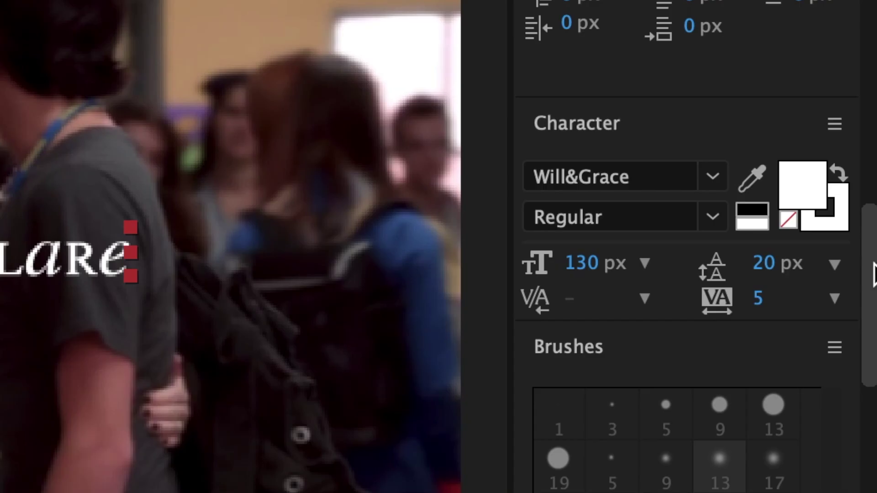
Find the Drop Shadow effect and apply it to the "eli and clare" text layer
{"action": "left_click_drag", "start_coordinate": [872, 274], "coordinate": [873, 0]}
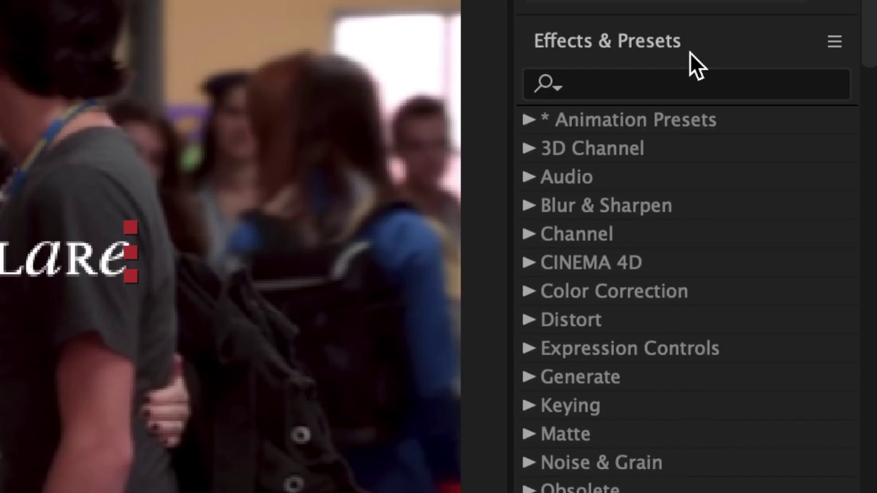
{"action": "left_click", "coordinate": [654, 81]}
{"action": "type", "text": "drop sha"}
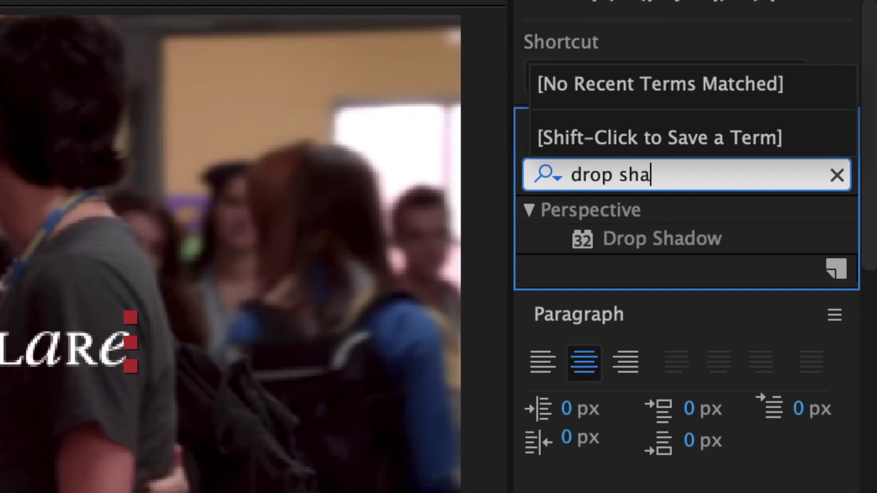
{"action": "left_click_drag", "start_coordinate": [663, 234], "coordinate": [423, 398]}
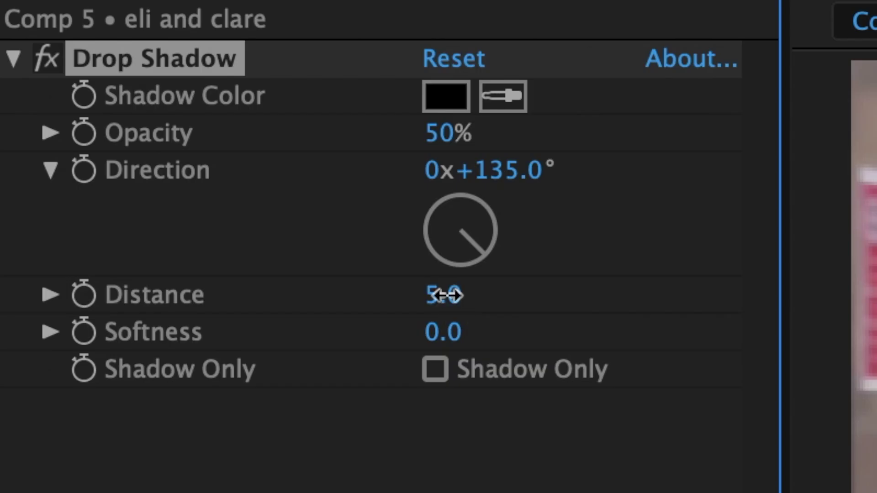
Set the title's Drop Shadow Distance to 30 and Softness to 30
{"action": "left_click", "coordinate": [446, 295]}
{"action": "type", "text": "30"}
{"action": "key", "text": "Return"}
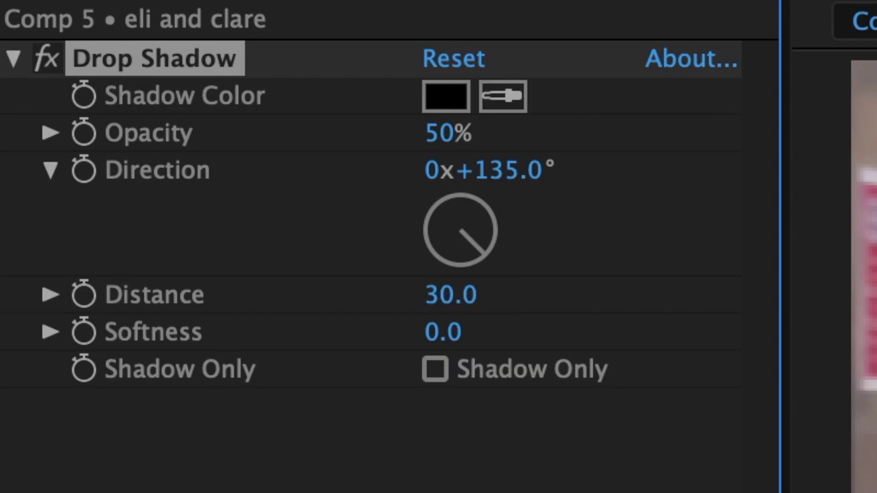
{"action": "left_click", "coordinate": [446, 333]}
{"action": "type", "text": "3"}
{"action": "key", "text": "Return"}
Find the S_Emboss effect and apply it to the title text layer
{"action": "key", "text": "super+5"}
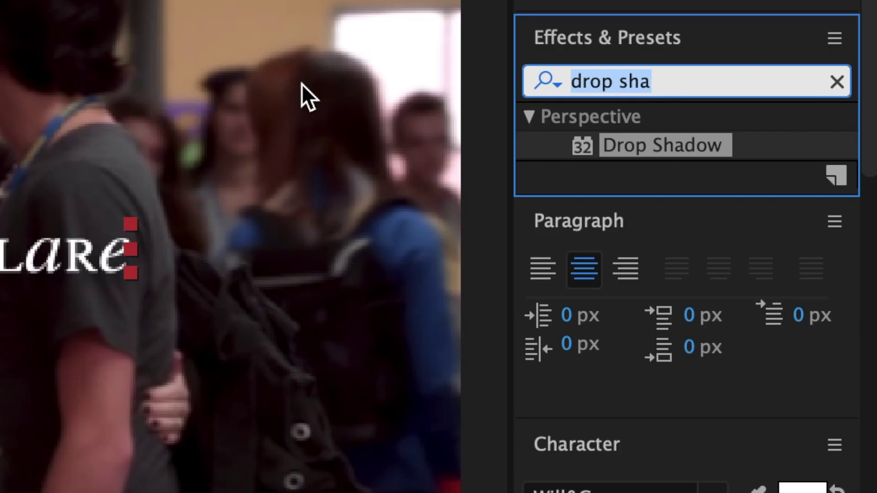
{"action": "type", "text": "embo"}
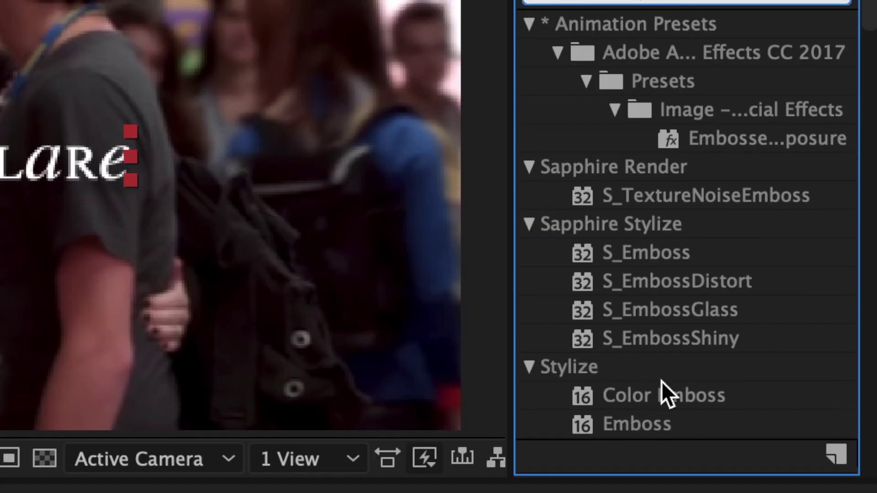
{"action": "left_click_drag", "start_coordinate": [657, 253], "coordinate": [423, 396]}
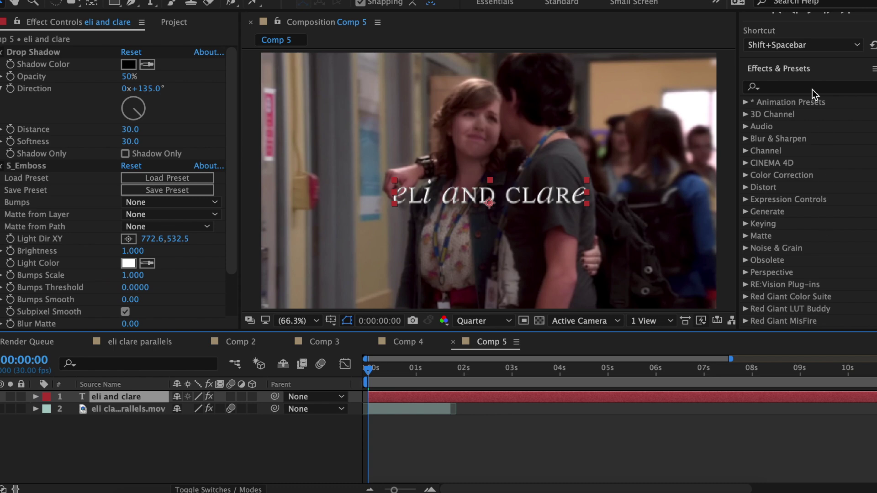
Search the presets for "3d random" and apply the matching 3D Text preset to the title layer in Comp 5
{"action": "key", "text": "shift+space"}
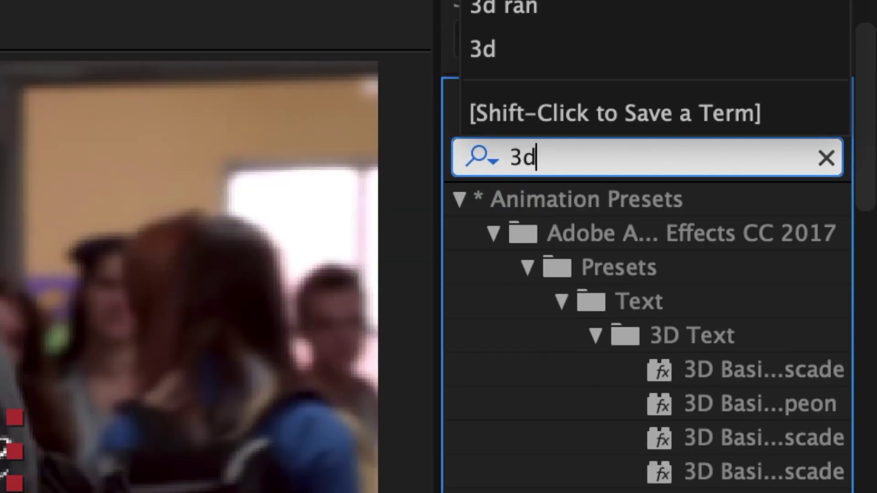
{"action": "type", "text": "random"}
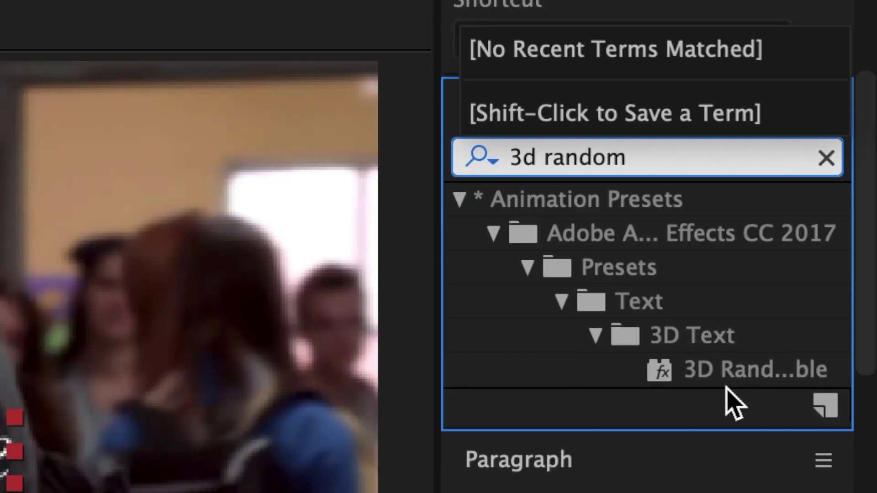
{"action": "left_click_drag", "start_coordinate": [751, 372], "coordinate": [389, 397]}
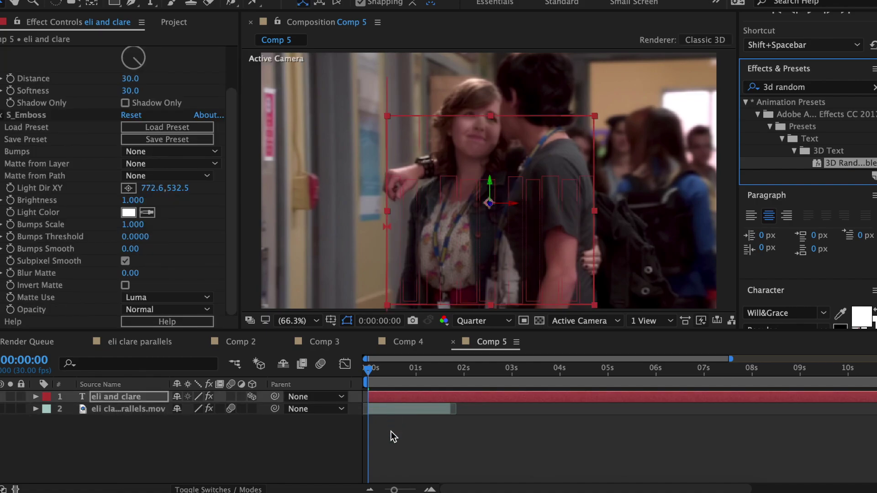
Reveal the title's keyframes, move the end keyframe earlier to about 1.3 seconds and preview the animation
{"action": "left_click", "coordinate": [404, 420]}
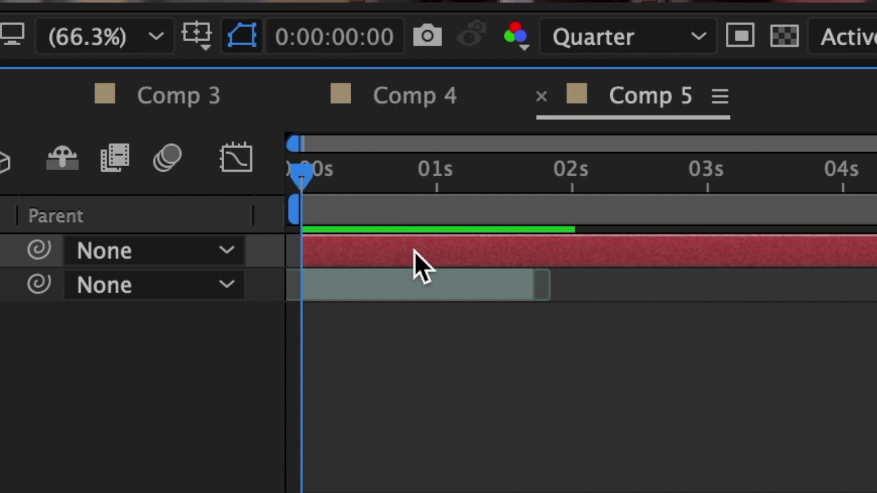
{"action": "key", "text": "u"}
{"action": "left_click_drag", "start_coordinate": [571, 320], "coordinate": [474, 322]}
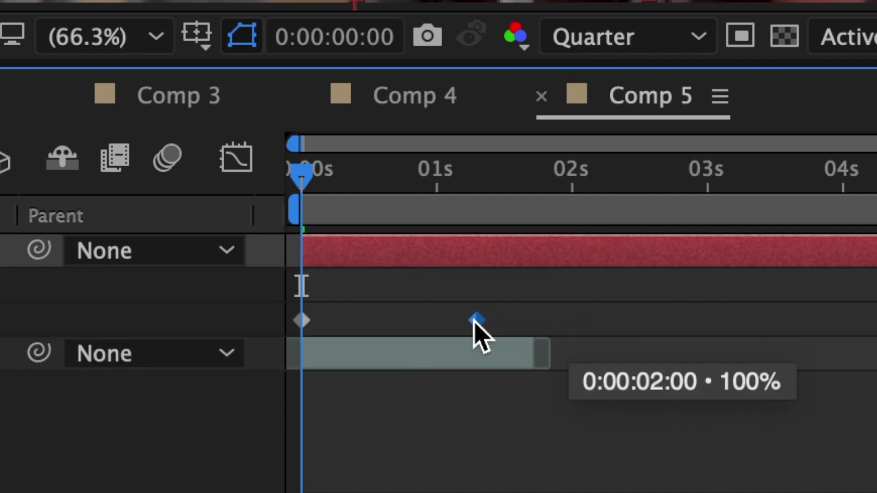
{"action": "left_click", "coordinate": [434, 408]}
{"action": "key", "text": "space"}
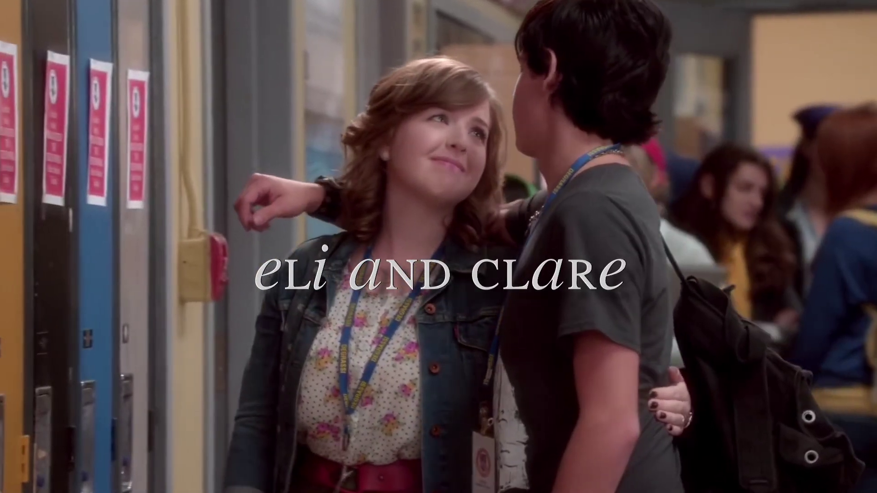
Find the Foggy text preset, apply it to the title layer and reveal its keyframes
{"action": "type", "text": "f"}
{"action": "type", "text": "oggy"}
{"action": "left_click_drag", "start_coordinate": [690, 388], "coordinate": [397, 400]}
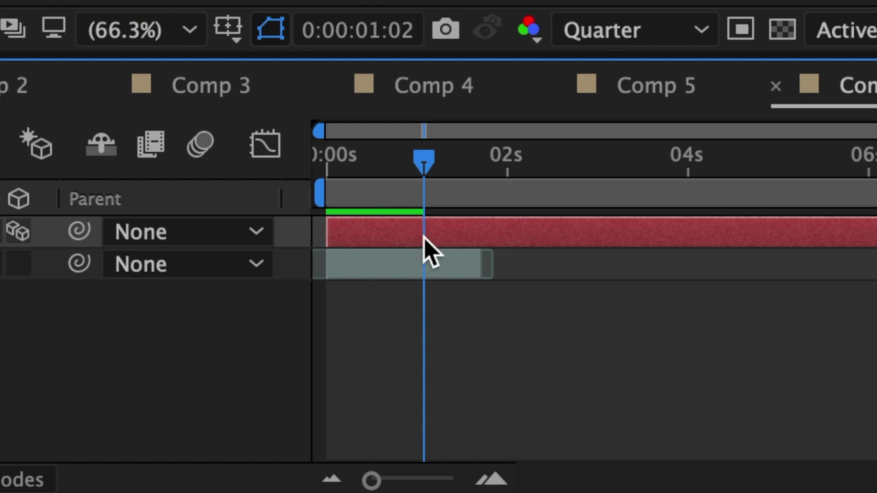
{"action": "key", "text": "u"}
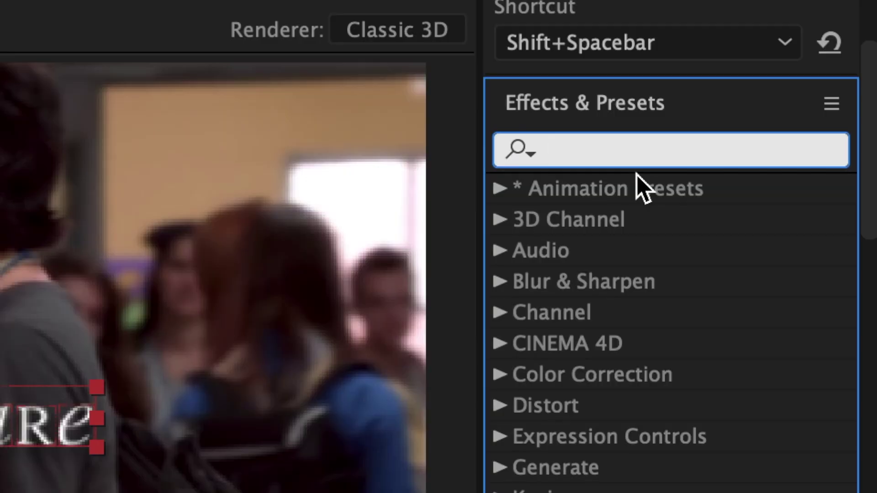
Find the Evaporate text preset and apply it to the title layer in Comp 8
{"action": "type", "text": "evapora"}
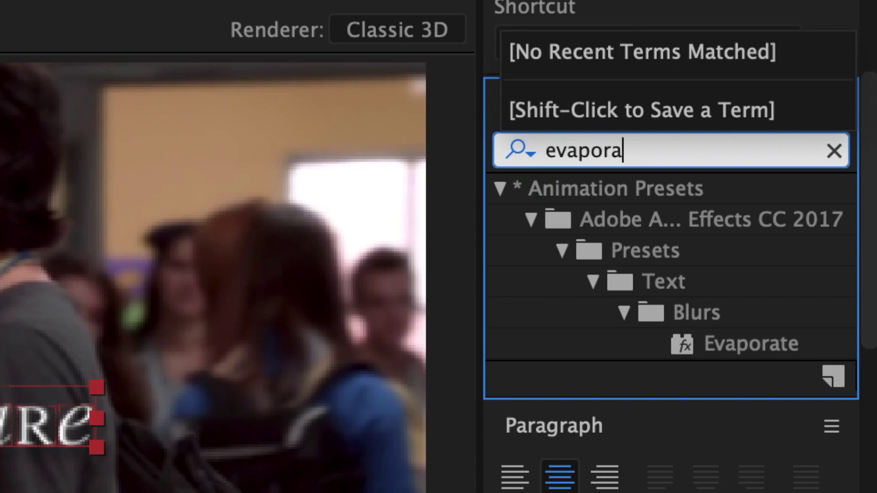
{"action": "left_click_drag", "start_coordinate": [768, 346], "coordinate": [495, 370]}
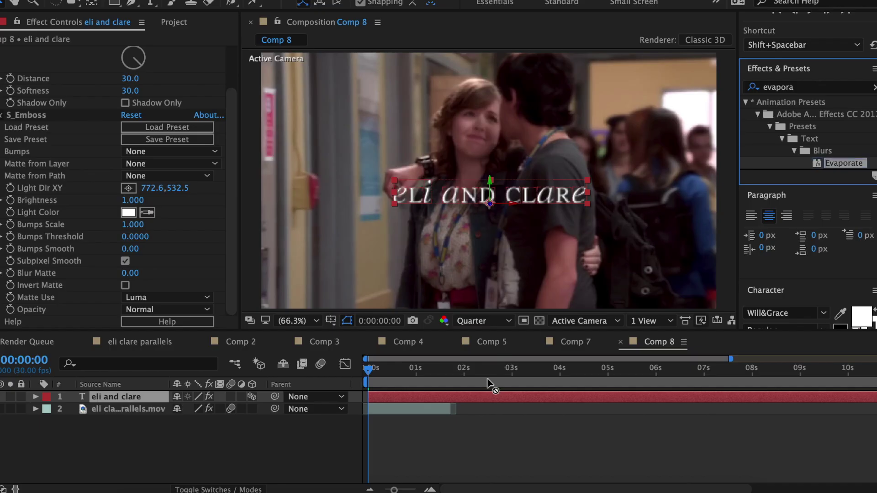
{"action": "left_click_drag", "start_coordinate": [419, 395], "coordinate": [420, 396]}
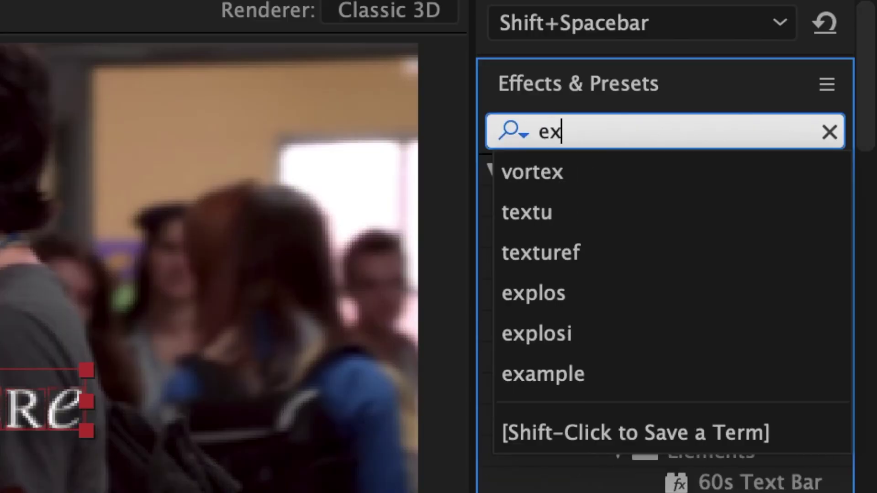
Find the Explosion text preset and apply it to the title layer
{"action": "type", "text": "plosion"}
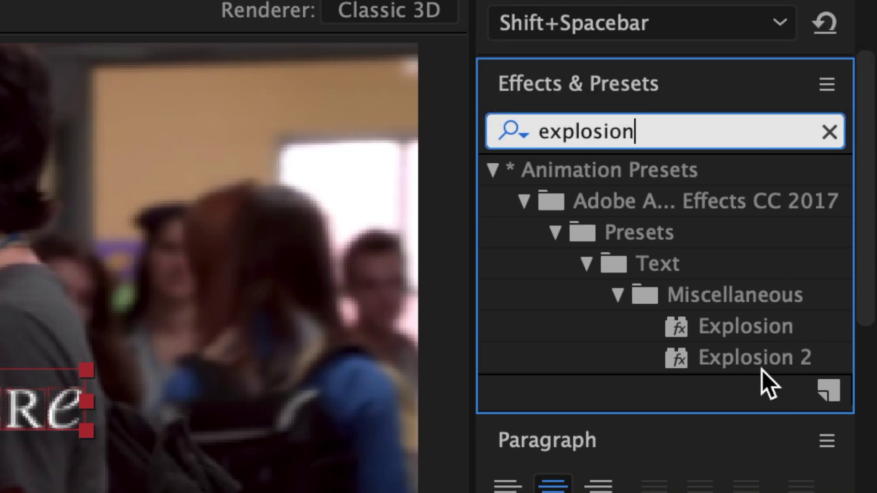
{"action": "left_click_drag", "start_coordinate": [758, 326], "coordinate": [386, 397]}
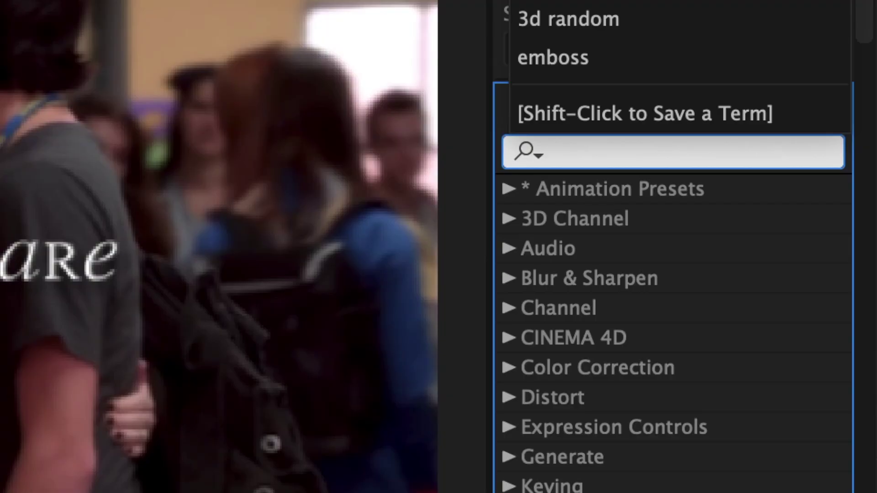
Find the Office Light text preset and apply it to the title layer
{"action": "type", "text": "off"}
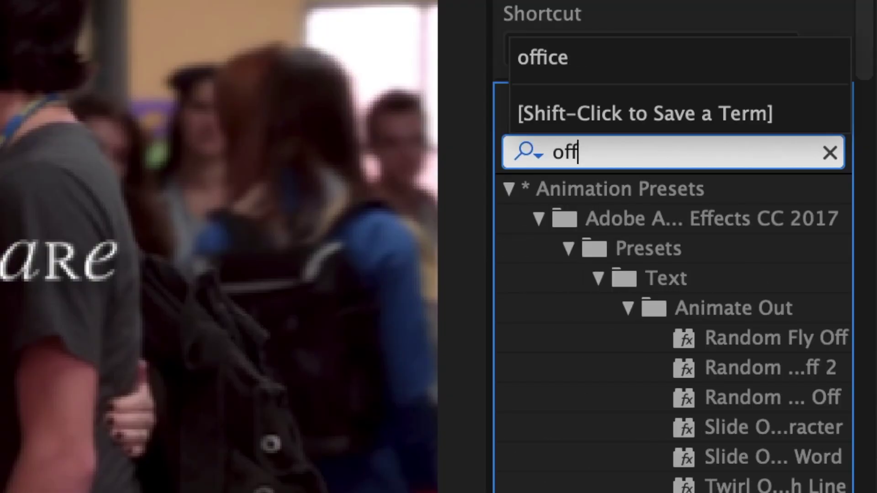
{"action": "type", "text": "ice ligh"}
{"action": "left_click_drag", "start_coordinate": [847, 226], "coordinate": [400, 397]}
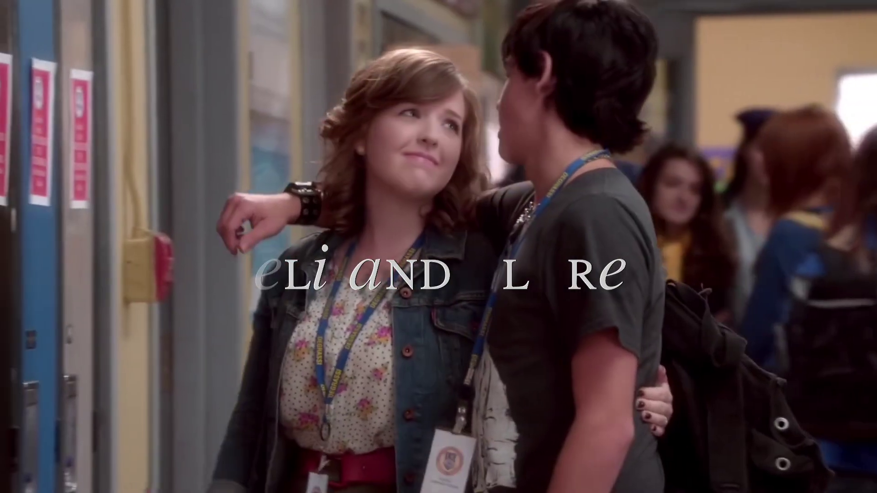